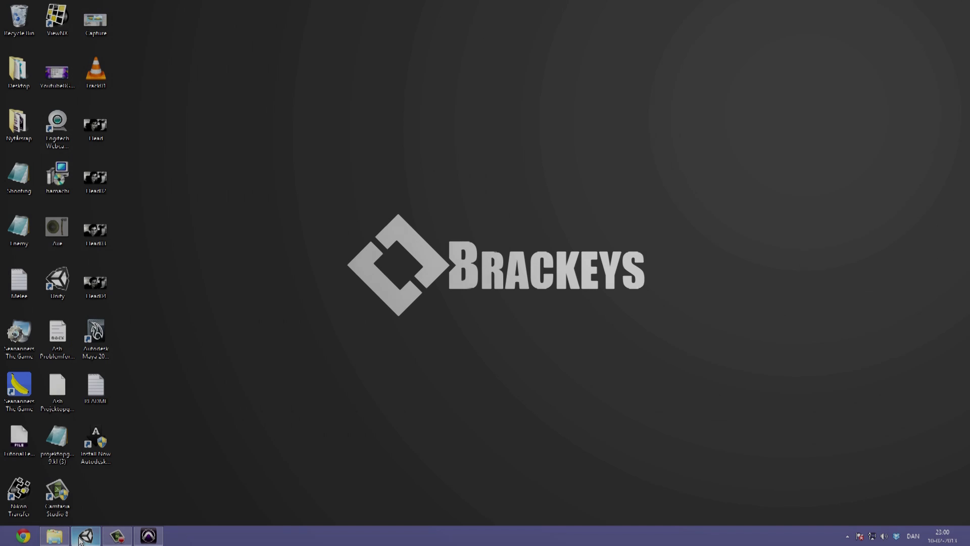
- Switch to Unity and create a folder named Materials in the project's Assets folder
mouse_move(79, 540)
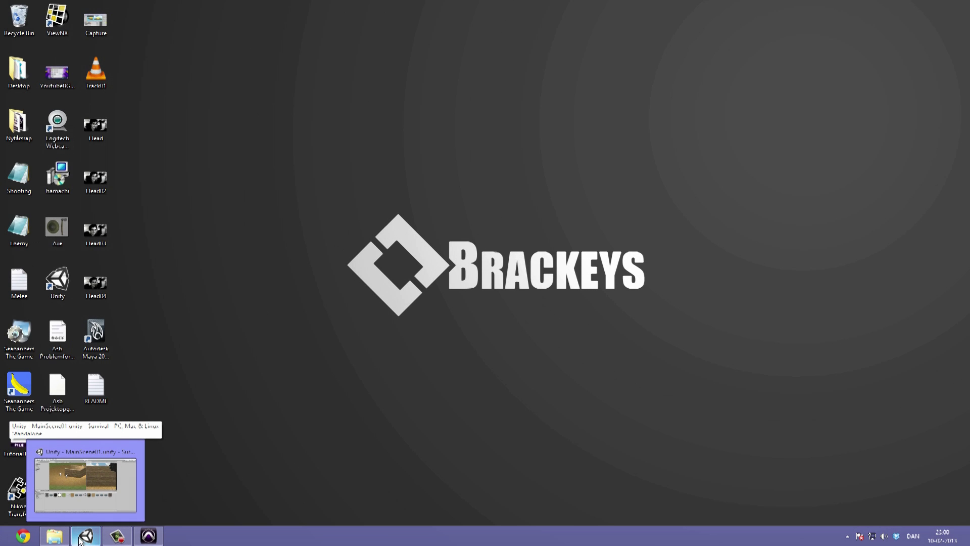
left_click(79, 540)
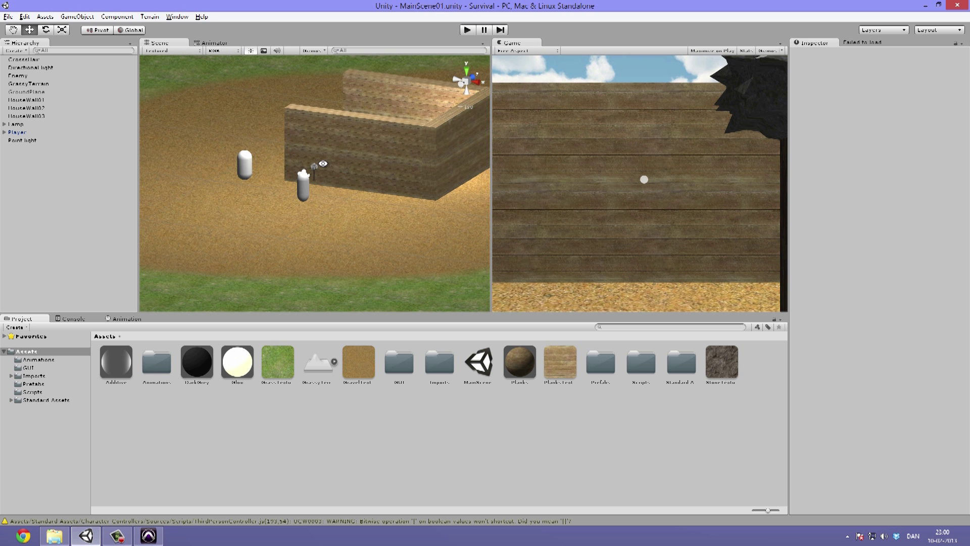
left_click_drag(323, 163, 394, 166, "alt")
right_click(208, 408)
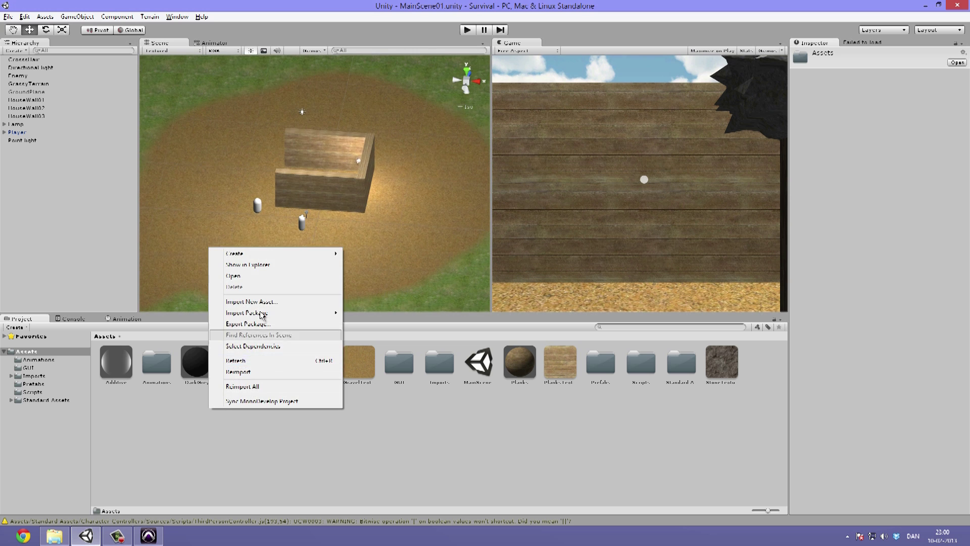
mouse_move(272, 258)
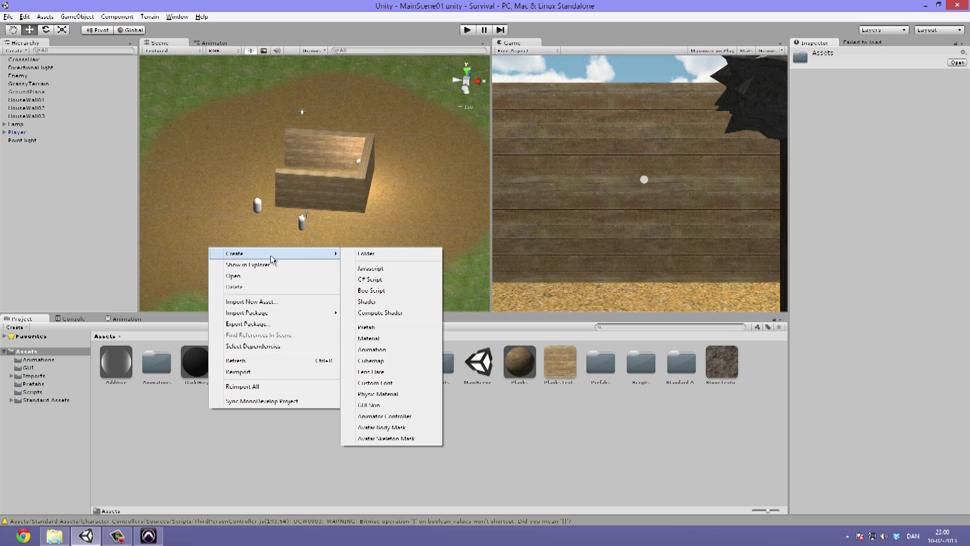
left_click(366, 253)
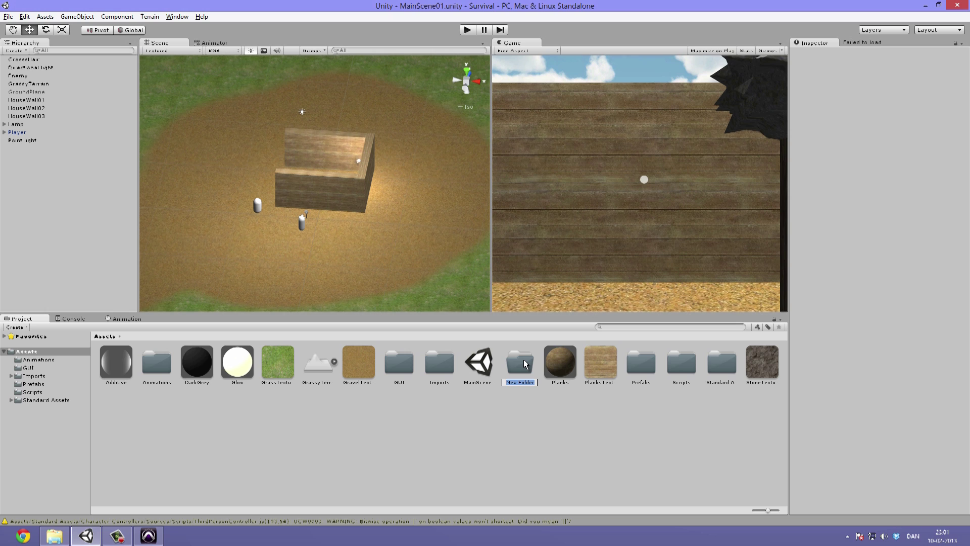
key("BackSpace")
key("Return")
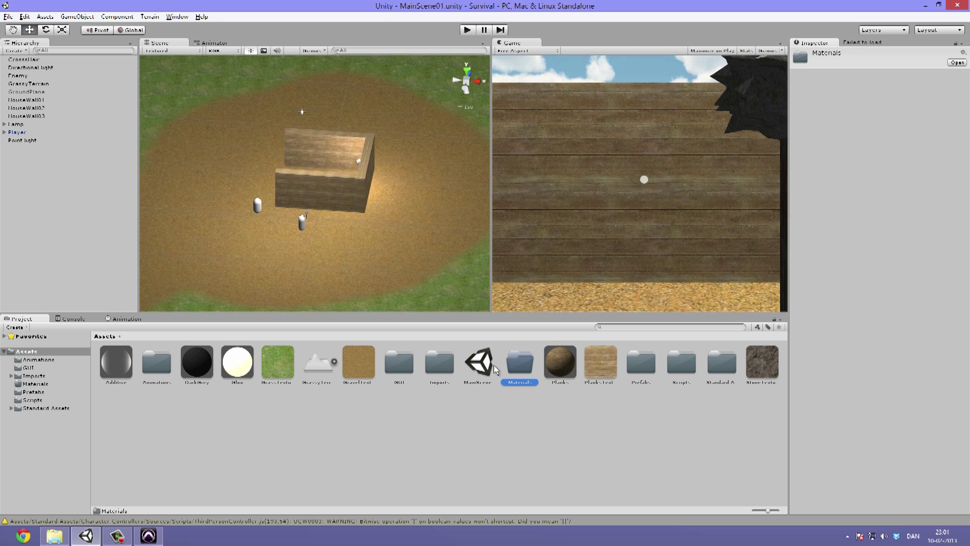
- Move the Additive, DarkGrey, Glow and Planks materials into the Materials folder
left_click(197, 362)
left_click(115, 372, "ctrl")
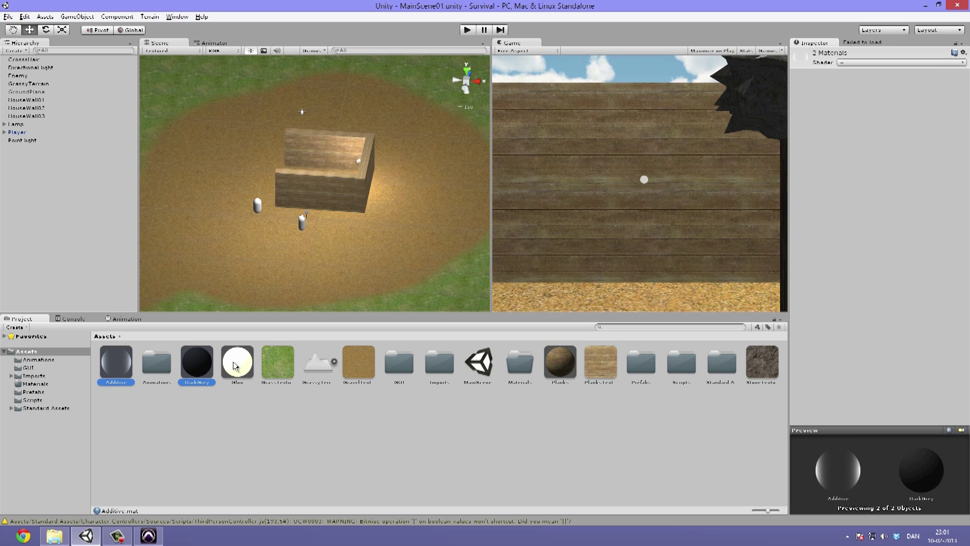
left_click(236, 368, "ctrl")
left_click(569, 373, "ctrl")
left_click_drag(570, 373, 521, 364)
- Create a folder named Textures in the Assets folder
right_click(372, 435)
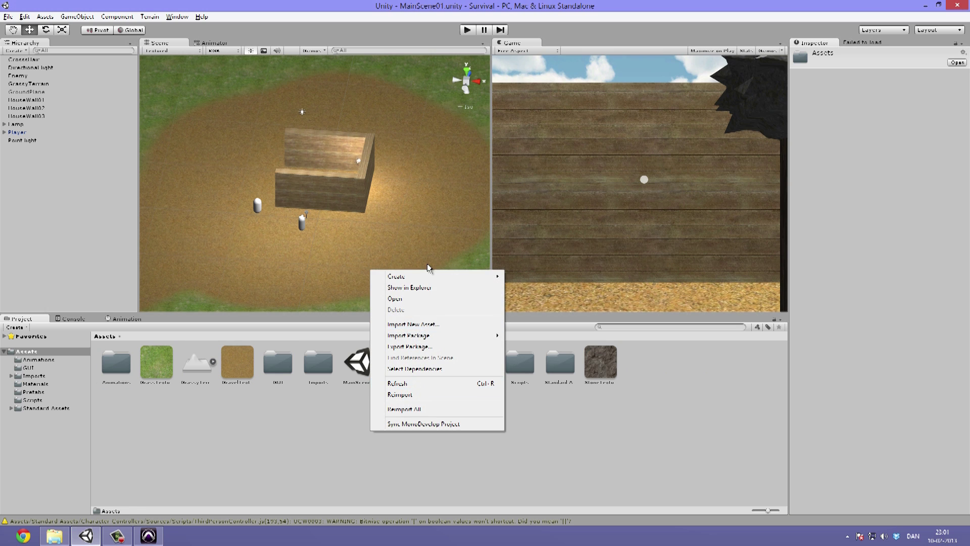
mouse_move(448, 278)
left_click(558, 275)
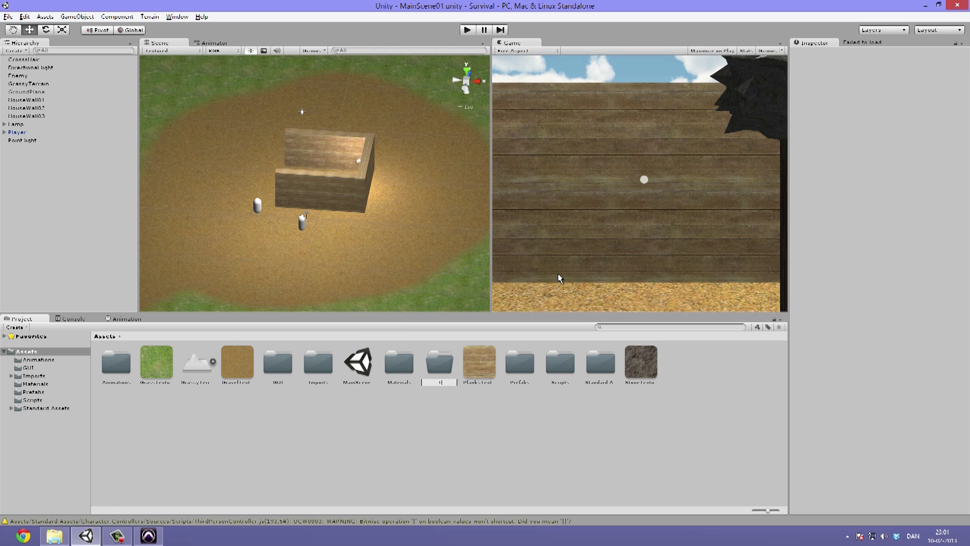
type("Textures")
key("Return")
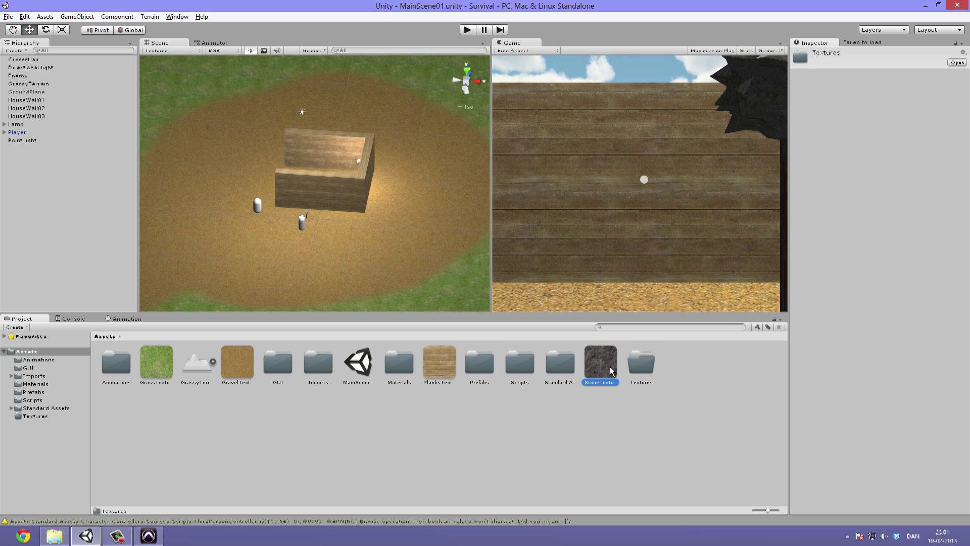
- Move the grass, gravel, planks and stone textures into the Textures folder
left_click(602, 358)
left_click(433, 370, "ctrl")
left_click(234, 364, "ctrl")
left_click(158, 366, "ctrl")
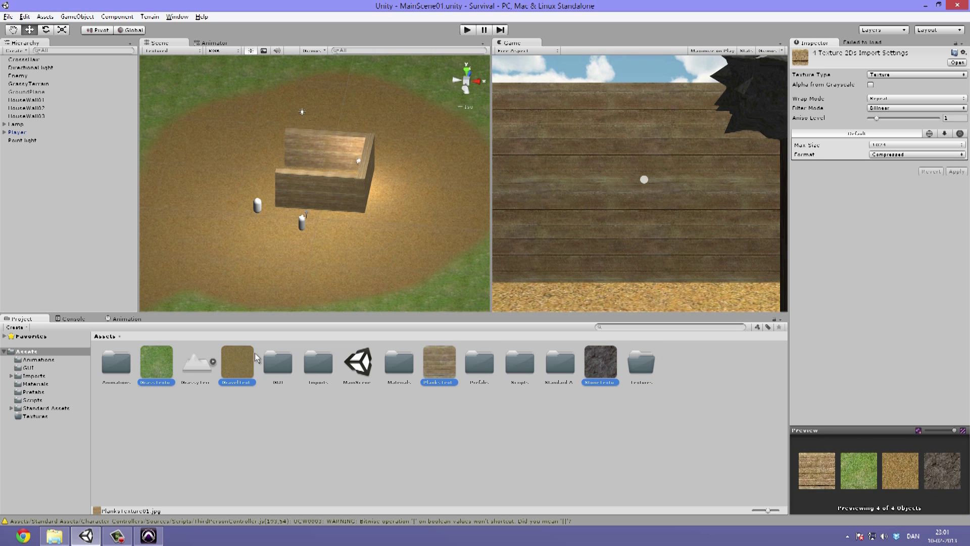
left_click_drag(246, 367, 638, 367)
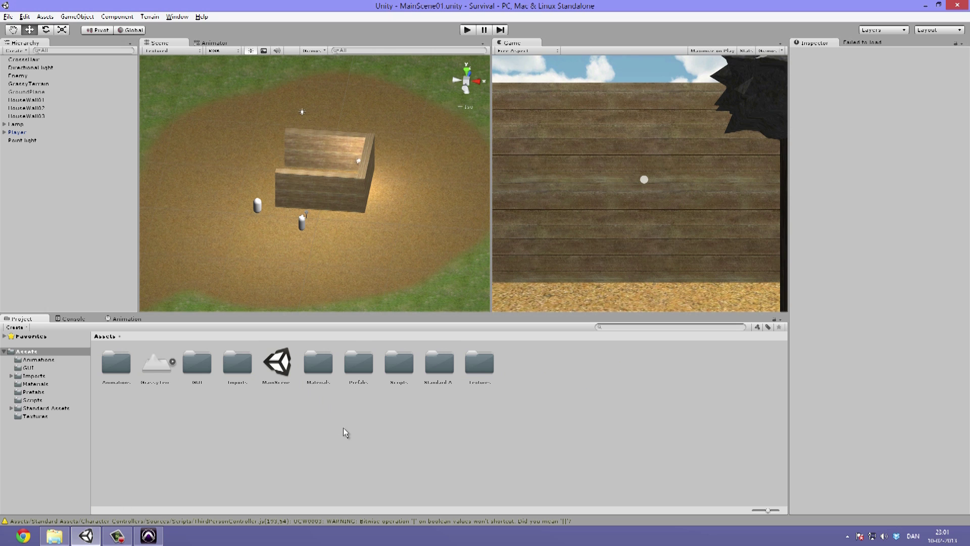
- Import the complete Tree Creator package into the project
right_click(357, 426)
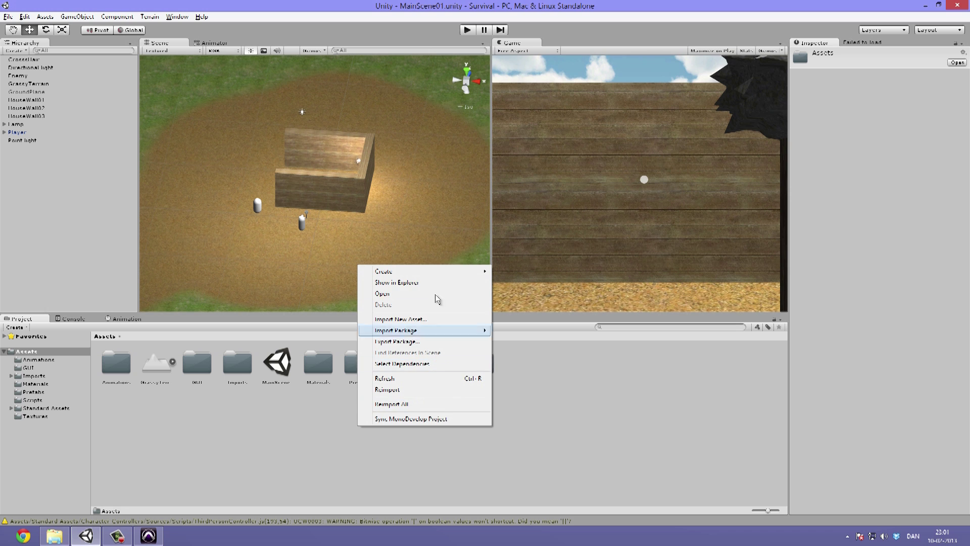
mouse_move(447, 332)
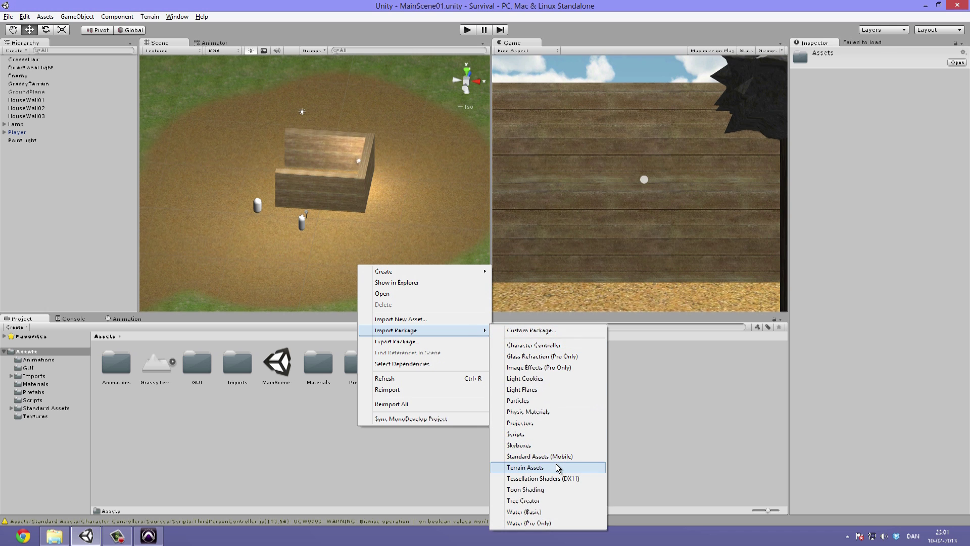
left_click(552, 502)
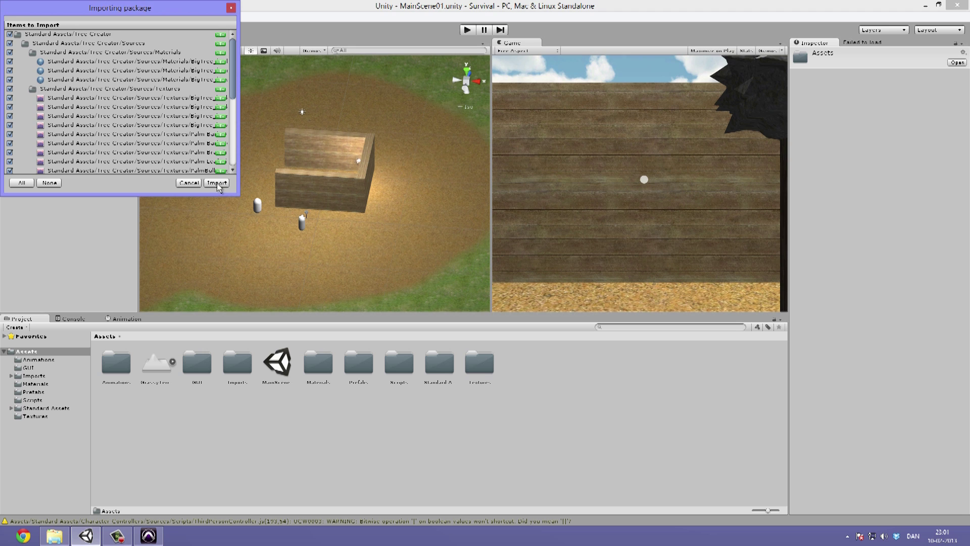
left_click(218, 183)
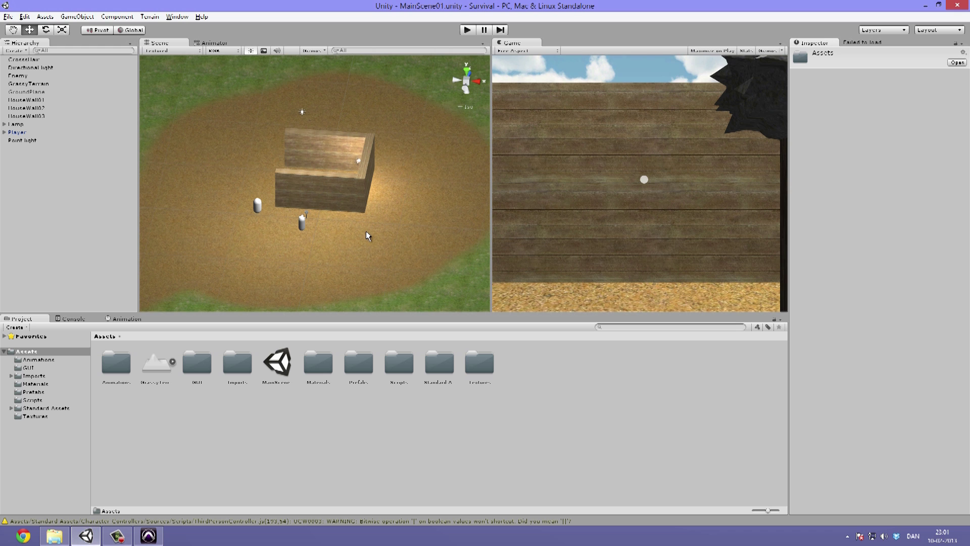
left_click_drag(341, 227, 286, 181, "alt")
scroll(285, 181, "down", 8)
left_click(175, 18)
mouse_move(153, 18)
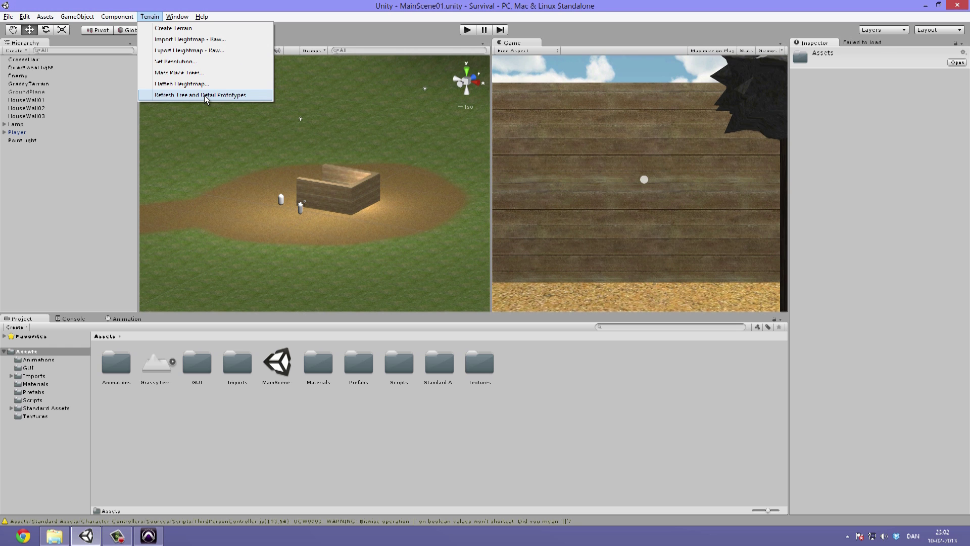
mouse_move(348, 245)
right_mouse_down()
mouse_move(342, 236)
mouse_move(359, 252)
right_mouse_up()
scroll(343, 241, "down", 1)
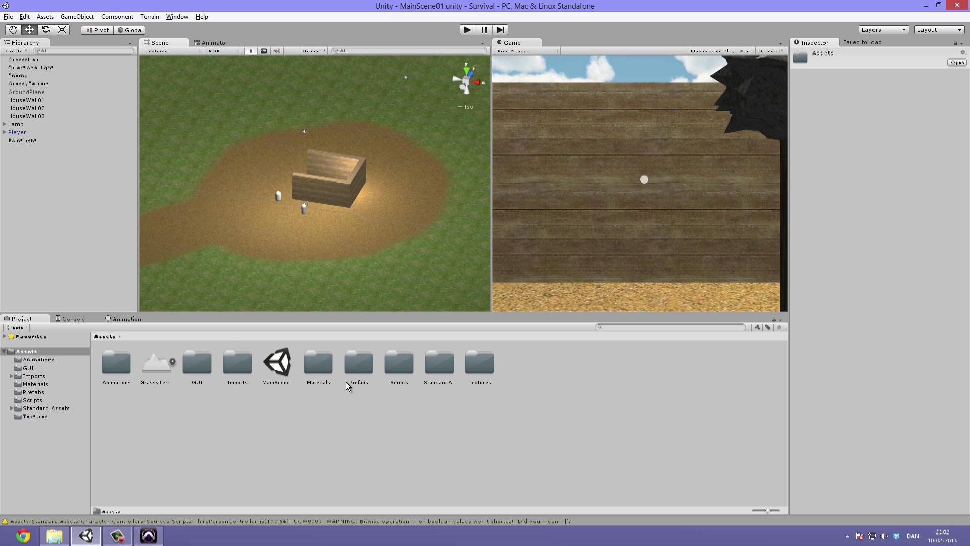
- Place the BigTree prefab from the Tree Creator's Trees folder on the terrain near the house walls
double_click(437, 363)
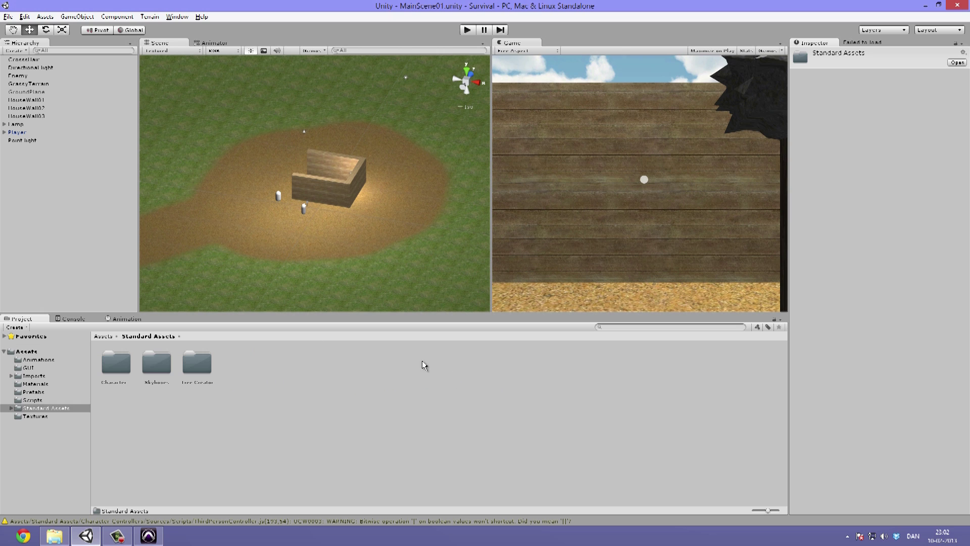
left_click(195, 357)
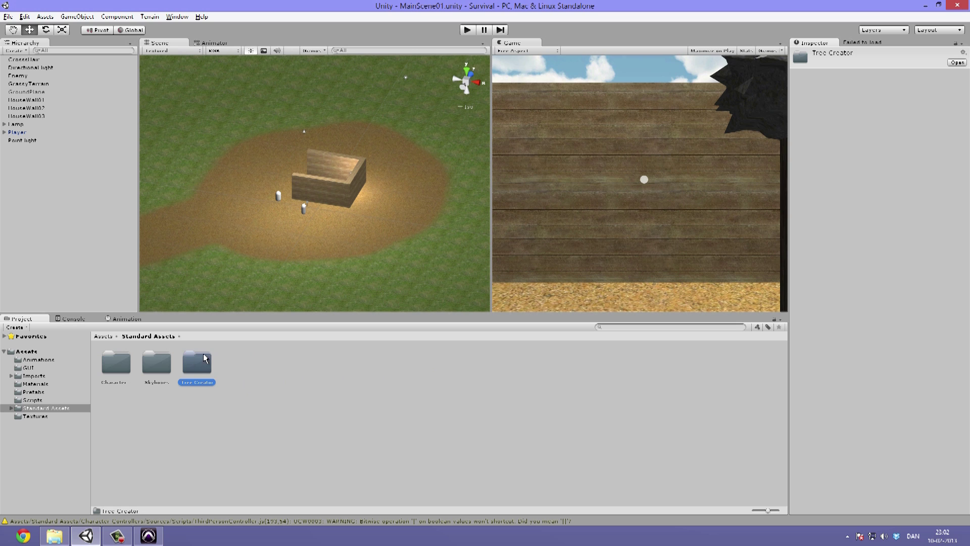
double_click(201, 353)
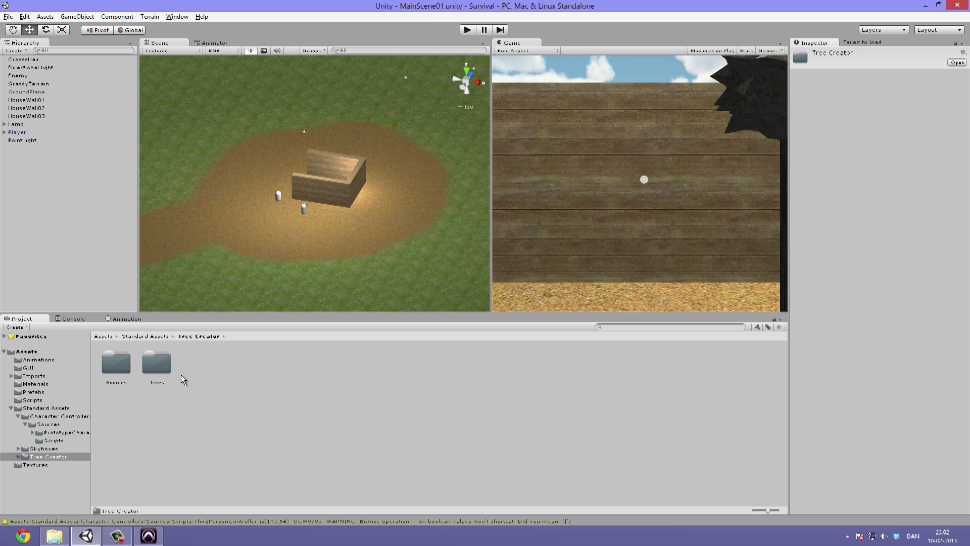
double_click(150, 356)
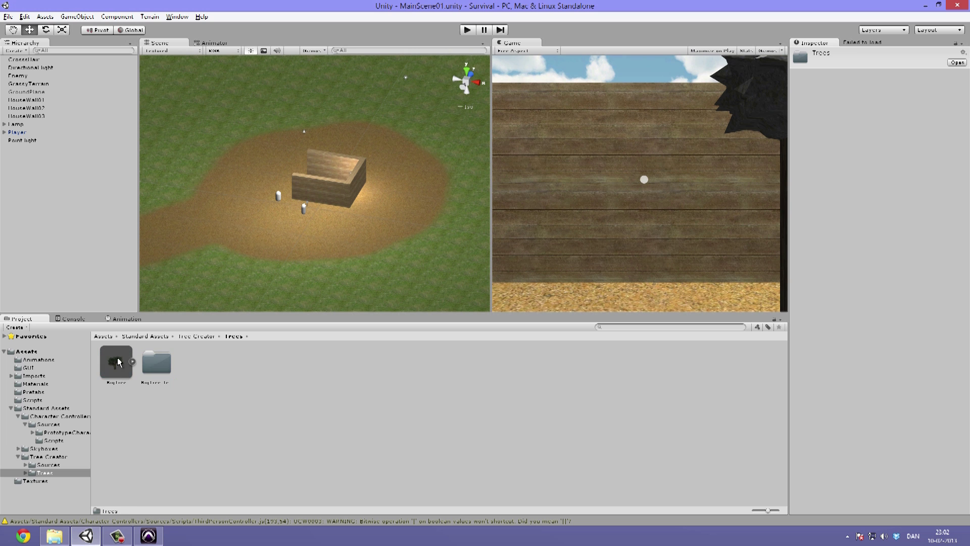
left_click(117, 366)
left_click_drag(118, 371, 229, 228)
right_click_drag(263, 227, 407, 239)
left_click_drag(407, 239, 381, 278, "alt")
left_click(356, 251)
scroll(356, 251, "down", 5)
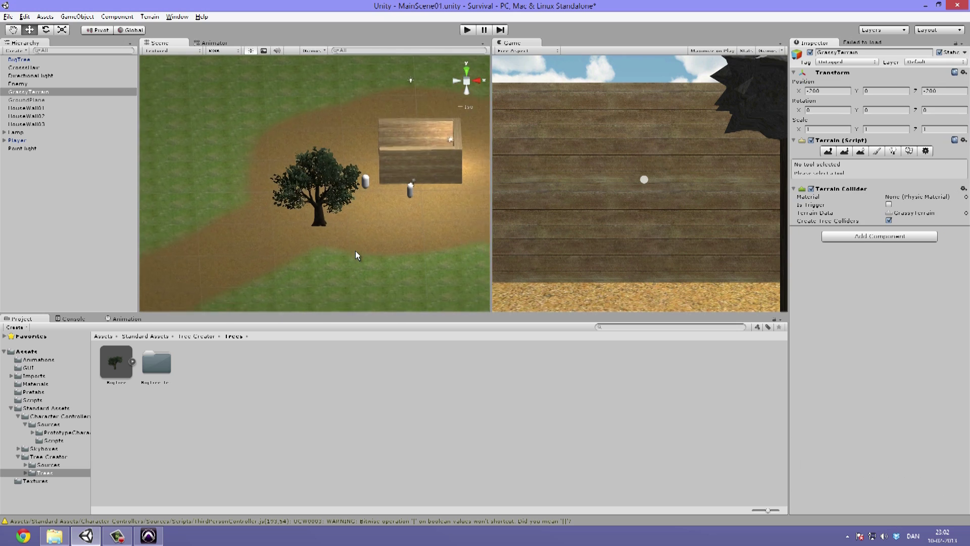
- Select the placed BigTree and examine its Tree component's hierarchy and settings
scroll(355, 250, "up", 8)
left_click_drag(326, 257, 327, 235, "alt")
left_click(327, 236)
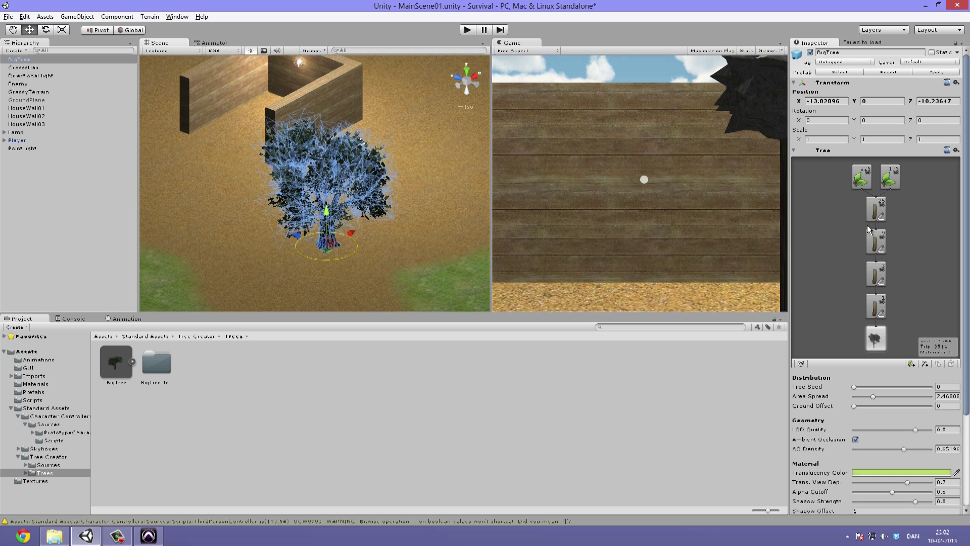
scroll(889, 298, "down", 1)
scroll(871, 256, "down", 3)
scroll(871, 256, "up", 5)
- Undo the placement of the BigTree in the scene
left_click(334, 224)
left_click(334, 225)
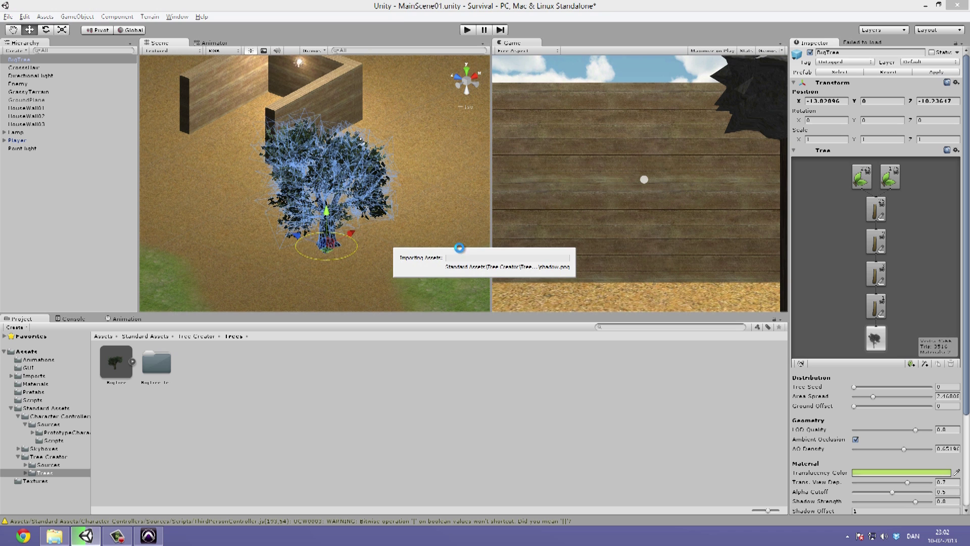
key("ctrl+z")
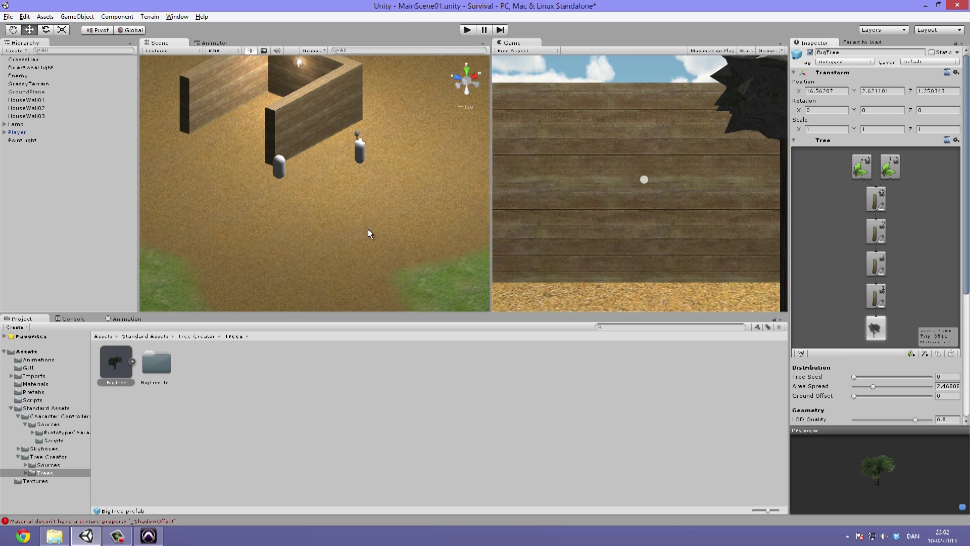
right_click_drag(335, 219, 280, 223)
- Examine the materials and textures in the Tree Creator's Sources folder, and return to the Tree Creator folder
left_click(204, 337)
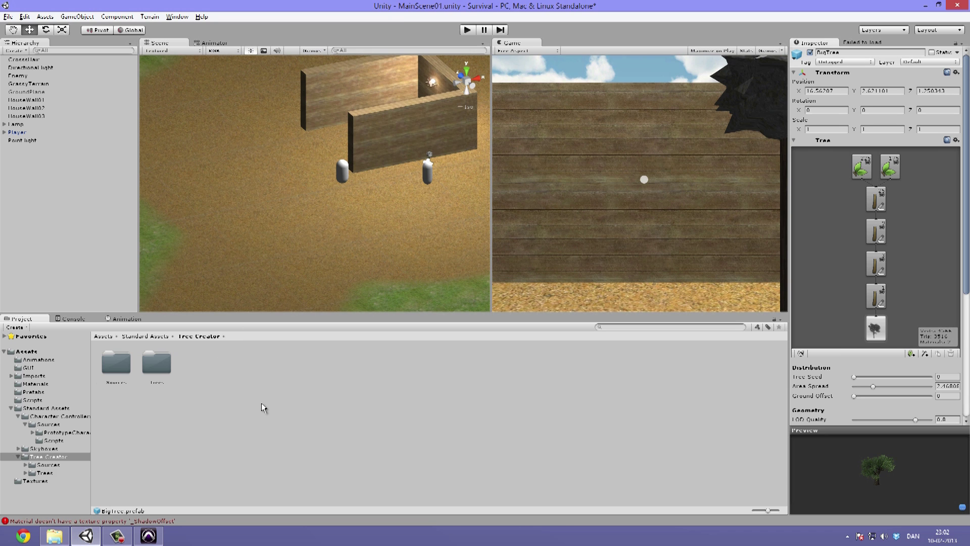
left_click(262, 404)
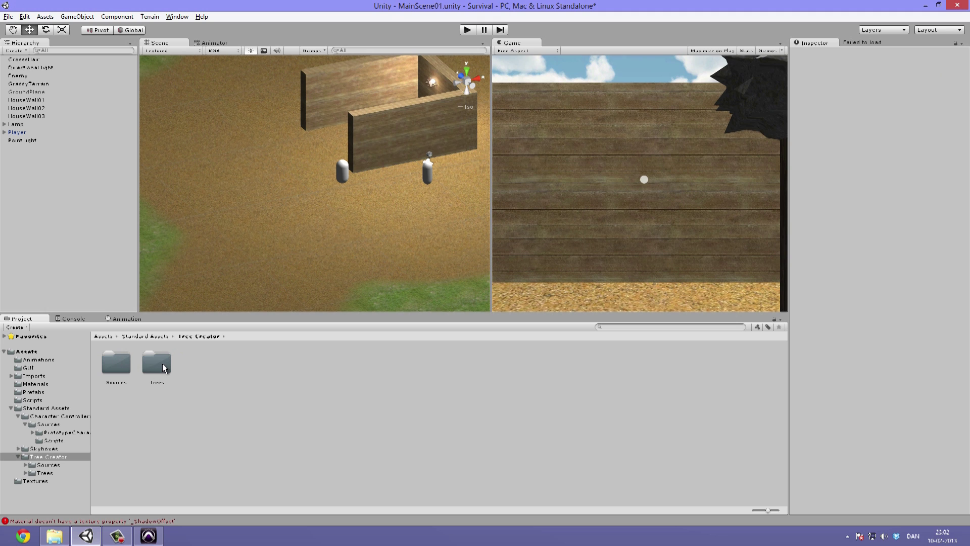
double_click(117, 362)
double_click(116, 364)
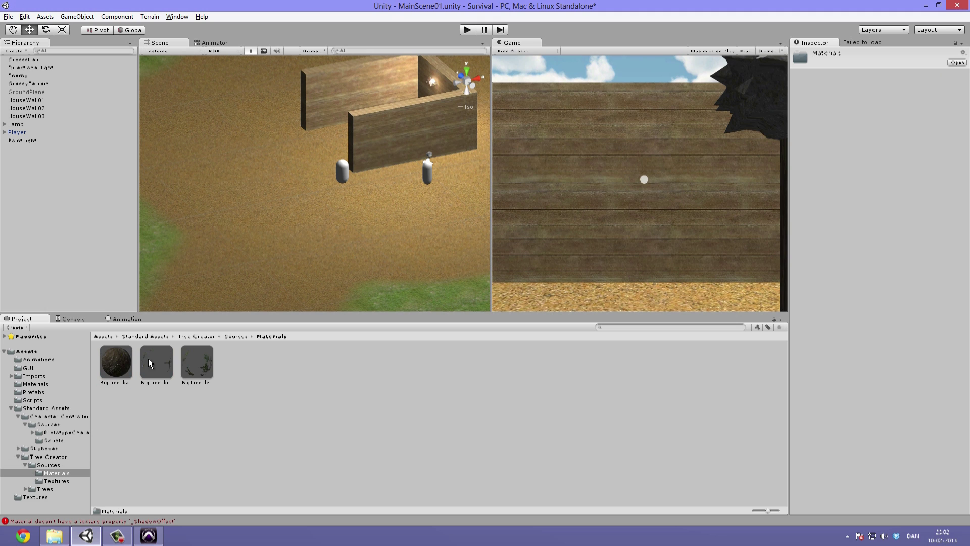
left_click(116, 361)
left_click(156, 362)
left_click(198, 362)
left_click(235, 336)
double_click(155, 363)
left_click(340, 405)
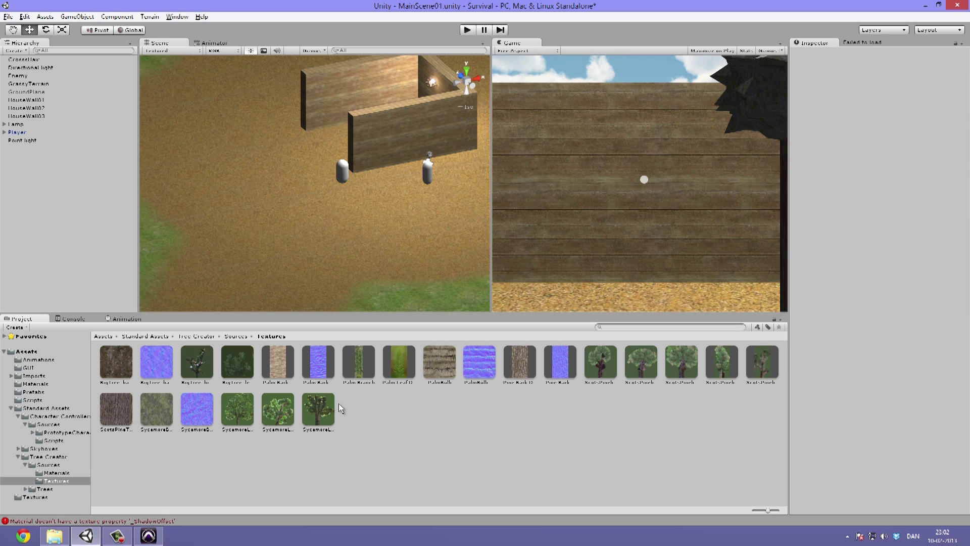
left_click(197, 336)
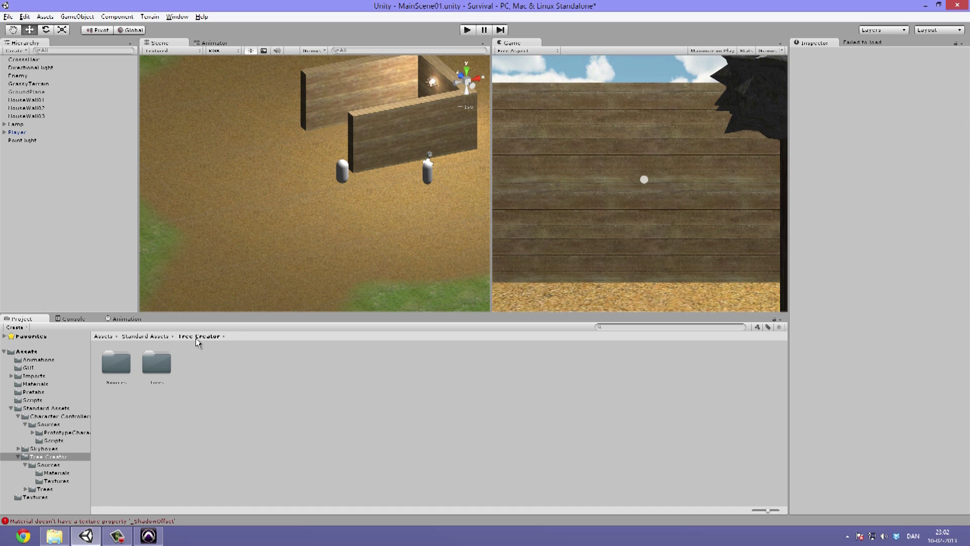
- Create a new Tree object in the scene
left_click(283, 205)
scroll(319, 207, "down", 2)
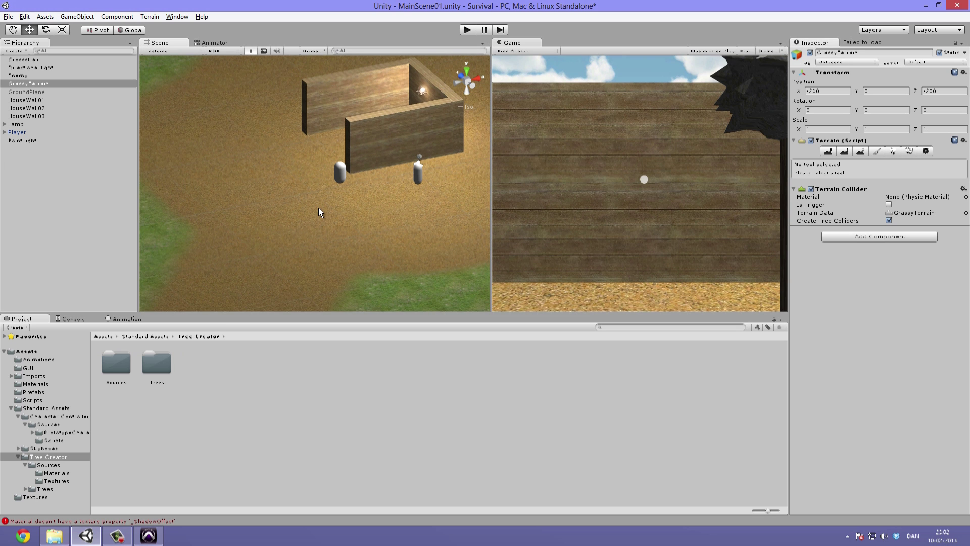
scroll(365, 220, "down", 1)
scroll(362, 224, "down", 1)
scroll(234, 147, "down", 1)
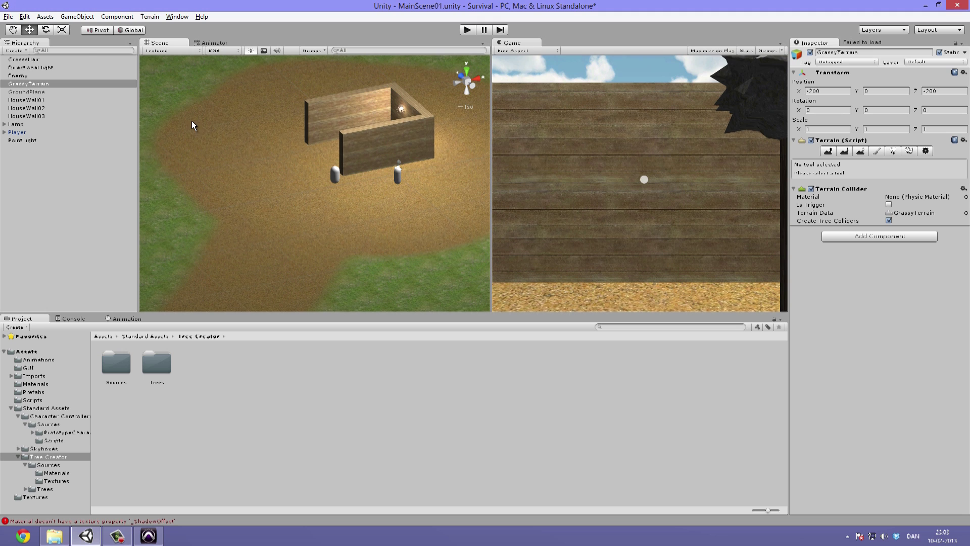
left_click(81, 17)
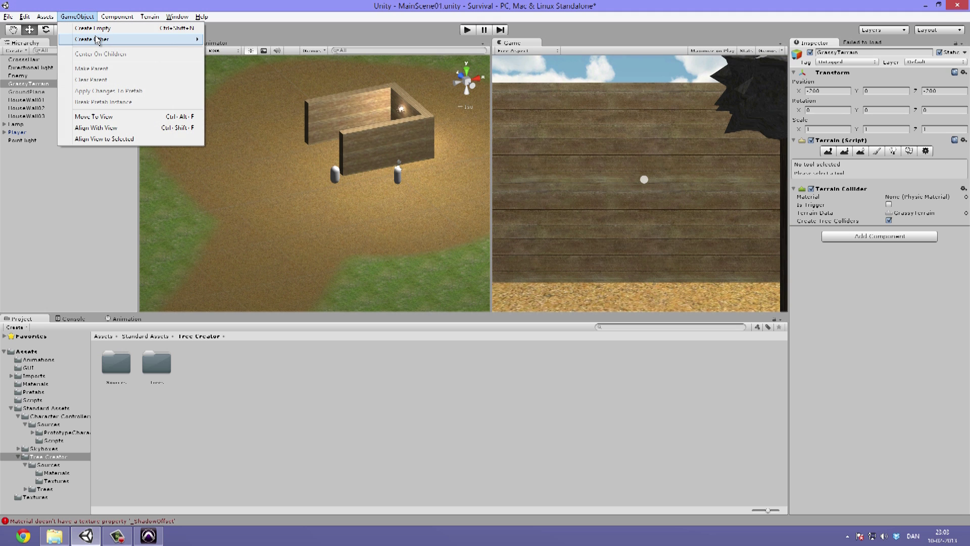
mouse_move(97, 40)
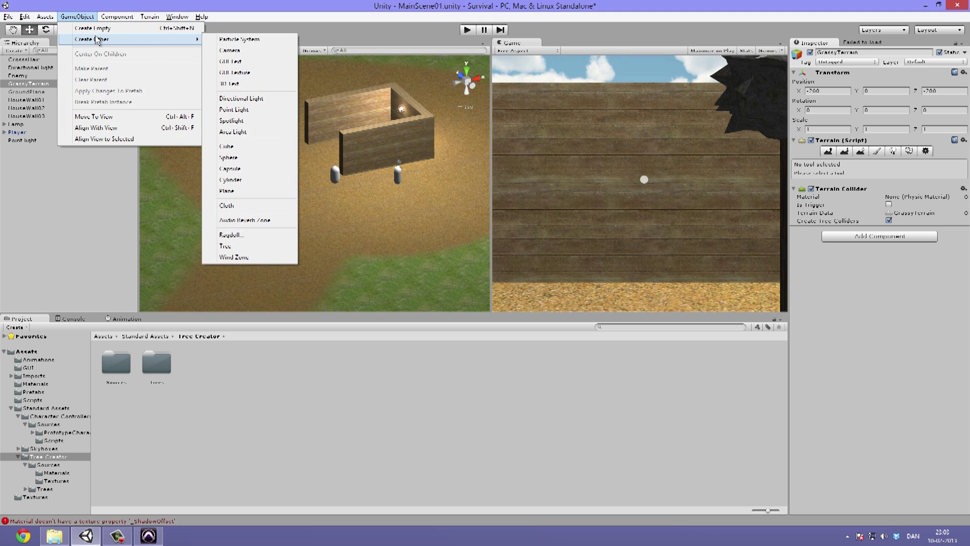
left_click(258, 246)
- Move the new tree away from the house walls onto the grass, at about X -27.8 and Z 7.87
left_click_drag(288, 207, 419, 166, "alt")
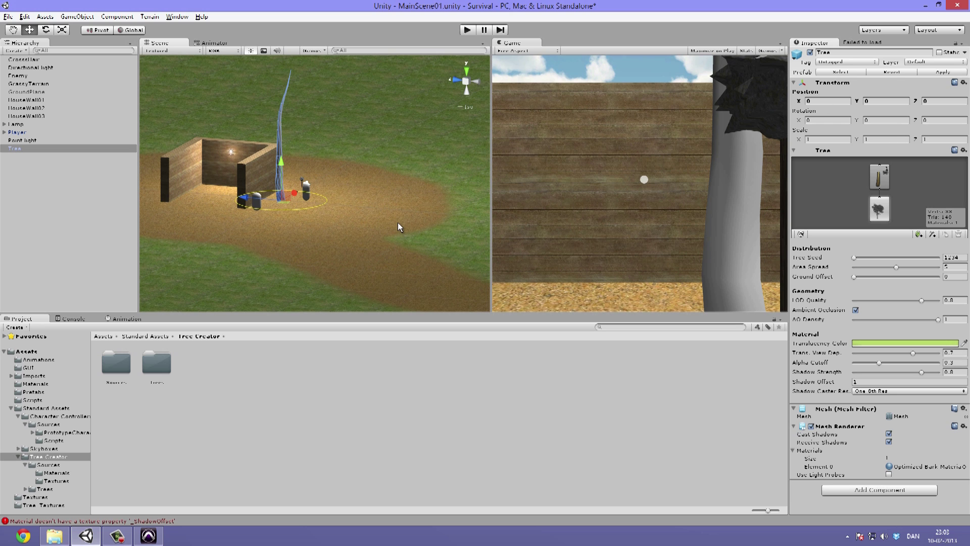
left_click_drag(357, 210, 185, 263, "alt")
left_click_drag(341, 182, 303, 220, "alt")
scroll(295, 200, "up", 5)
scroll(296, 204, "down", 4)
scroll(309, 208, "down", 3)
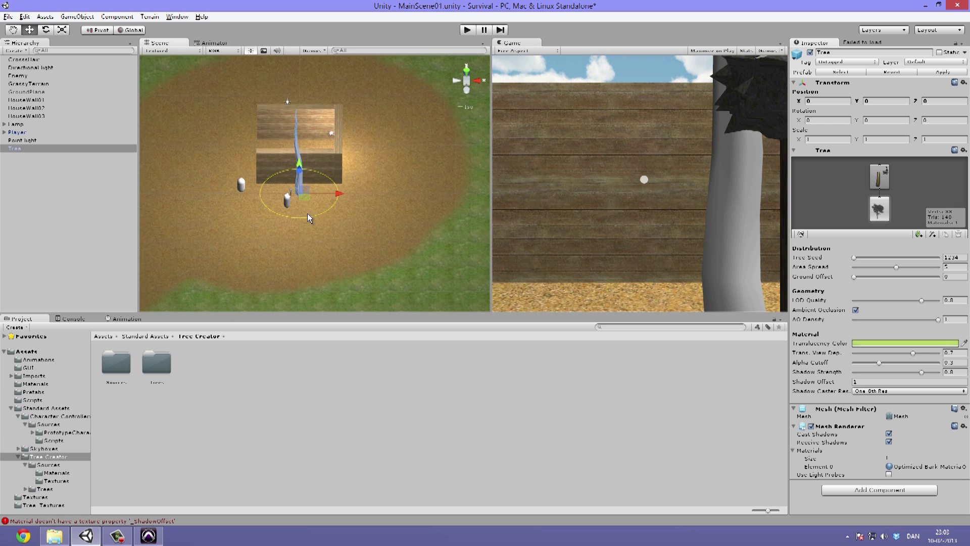
scroll(311, 205, "down", 4)
mouse_move(347, 186)
left_mouse_down()
mouse_move(256, 213)
mouse_move(202, 209)
mouse_move(350, 192)
left_mouse_up()
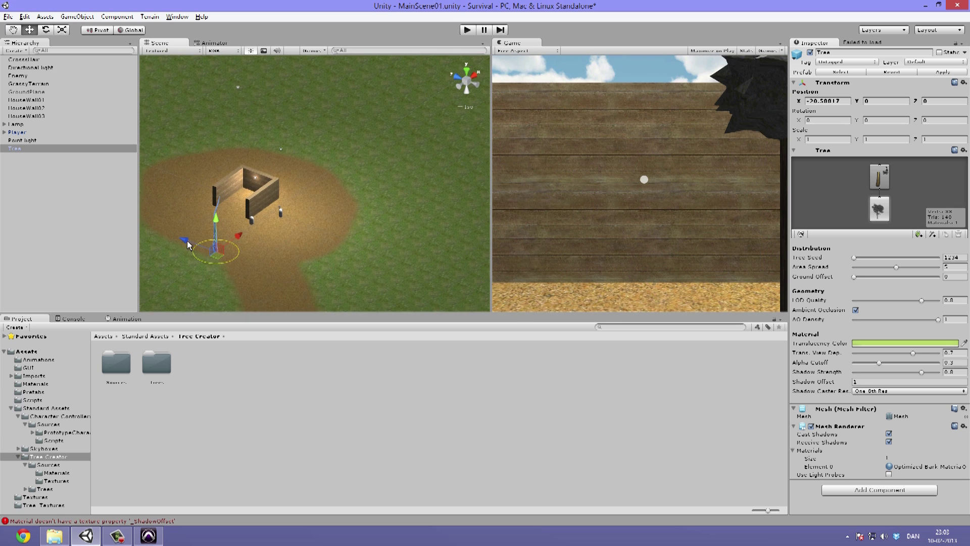
left_click_drag(188, 244, 154, 245)
left_click_drag(207, 224, 287, 233)
- Try different Tree Seed values on the tree's root node and settle on 420395
key("f")
left_click_drag(349, 234, 344, 225)
middle_click_drag(344, 226, 335, 220)
left_click_drag(353, 224, 377, 184, "alt")
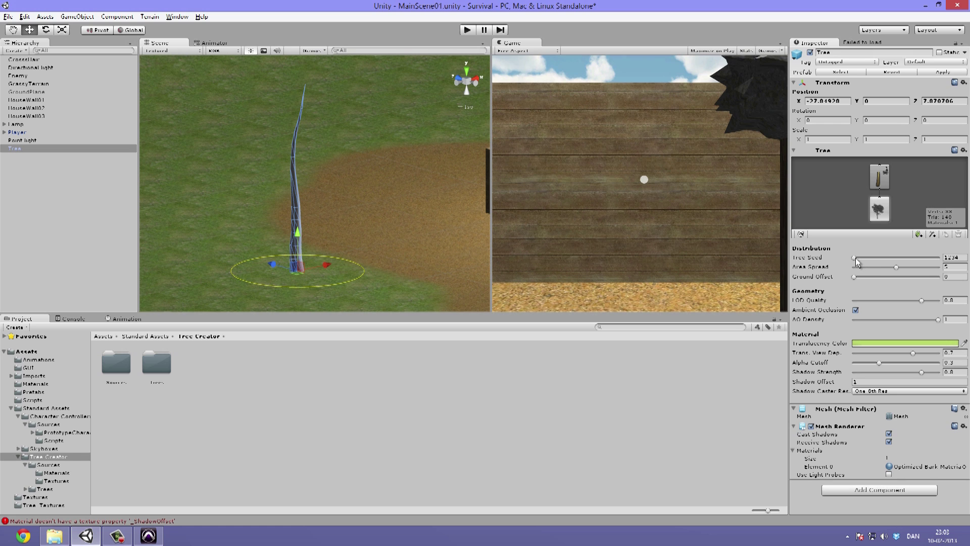
mouse_move(855, 258)
left_mouse_down()
mouse_move(886, 257)
mouse_move(860, 263)
left_mouse_up()
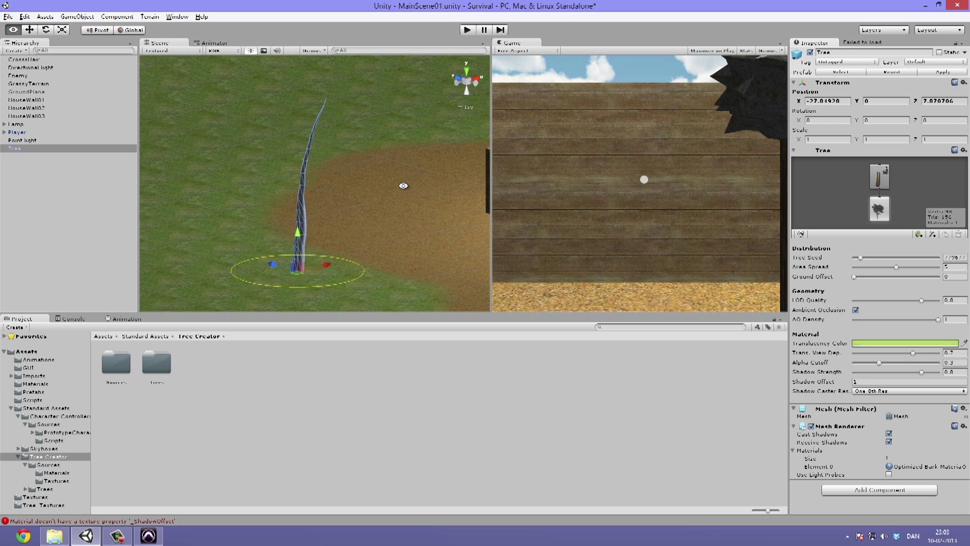
left_click_drag(404, 185, 333, 187, "alt")
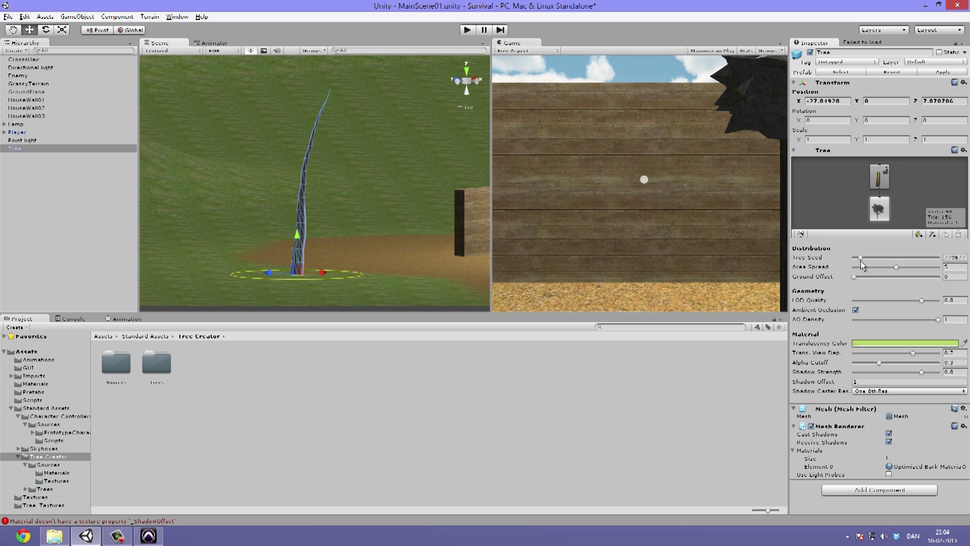
left_click_drag(861, 257, 890, 259)
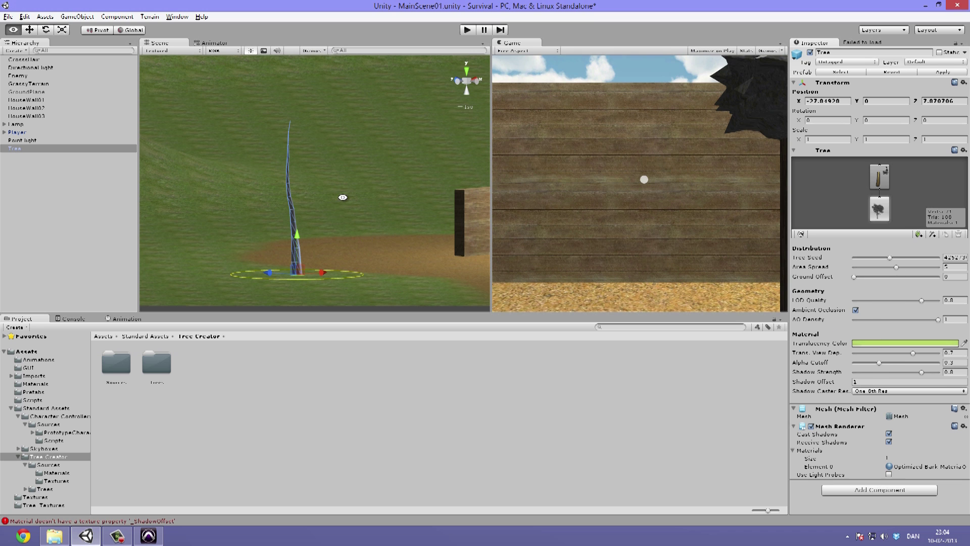
left_click_drag(342, 197, 320, 233, "alt")
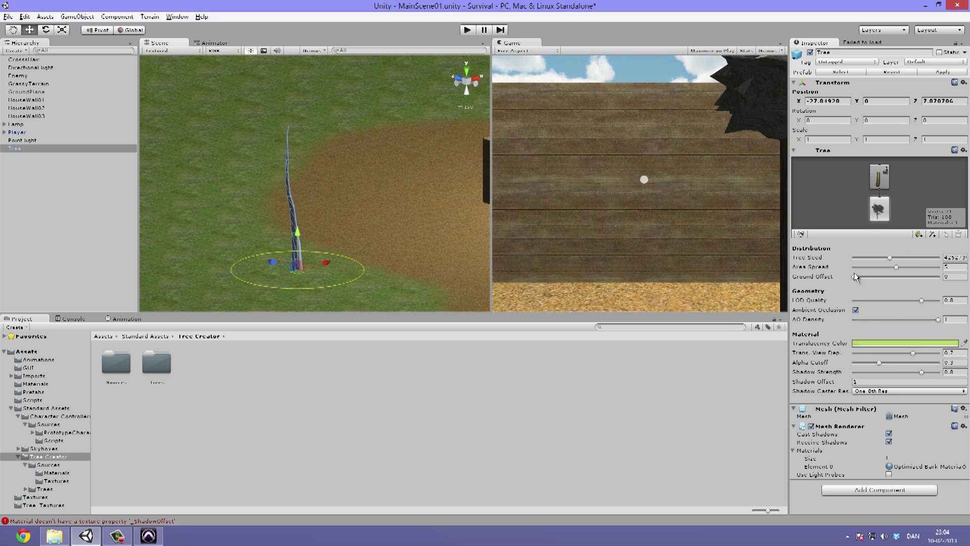
left_click_drag(898, 258, 858, 260)
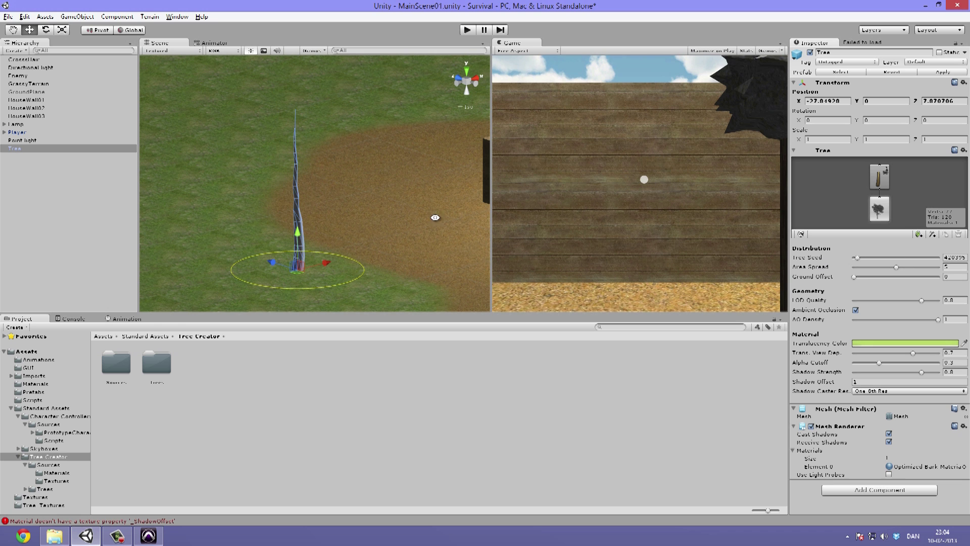
- Select the branch group in the tree's hierarchy and examine the trunk and its spline points from several angles
left_click_drag(356, 209, 452, 232, "alt")
left_click_drag(397, 221, 425, 246, "alt")
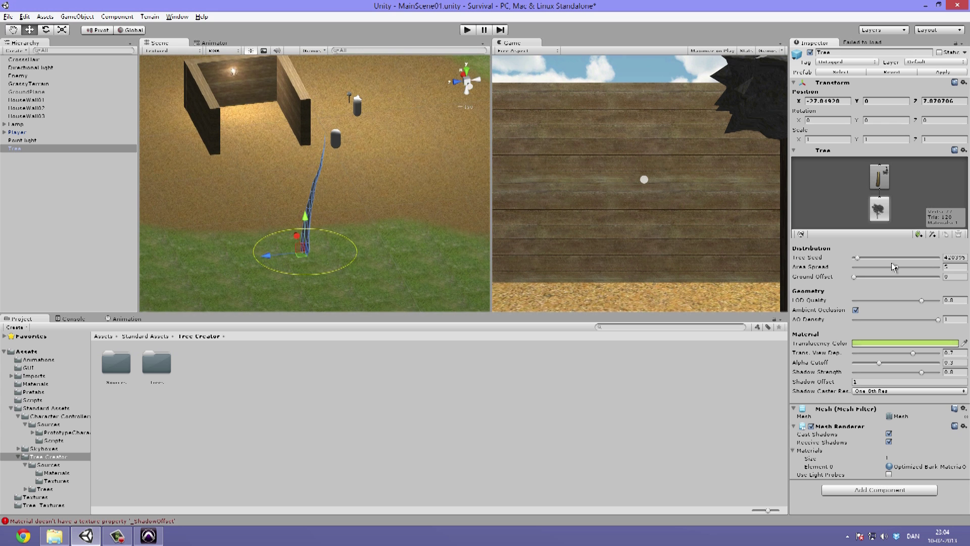
mouse_move(895, 266)
left_mouse_down()
mouse_move(934, 268)
mouse_move(895, 269)
left_mouse_up()
double_click(881, 212)
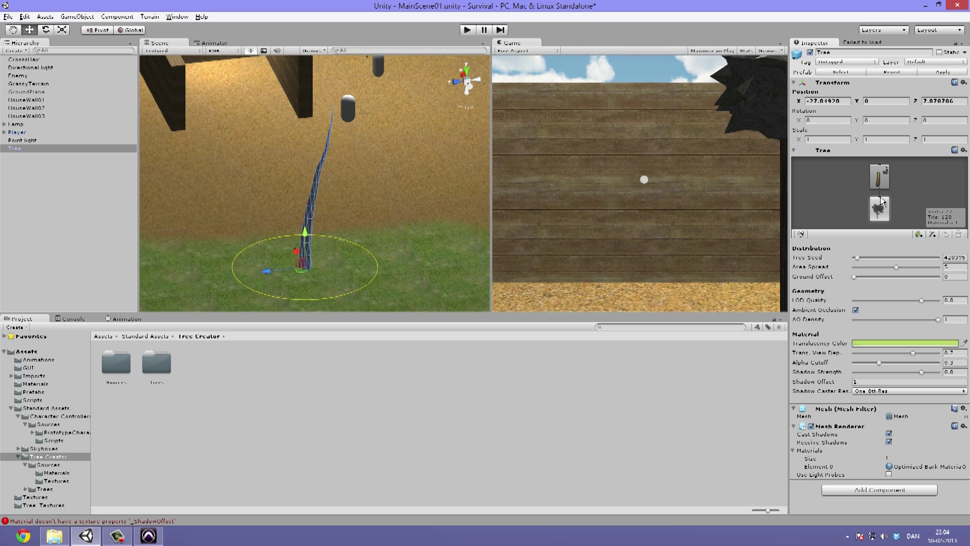
left_click(880, 177)
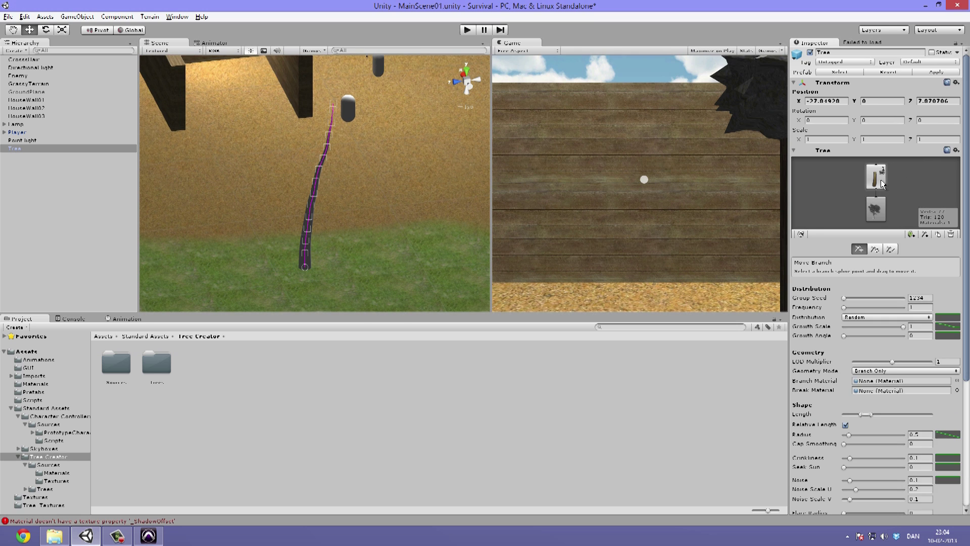
left_click_drag(372, 167, 447, 185, "alt")
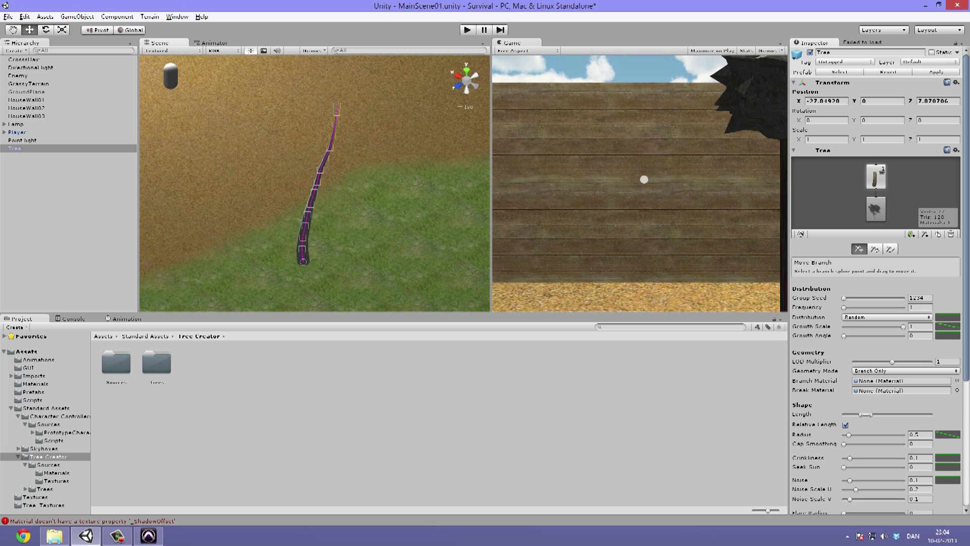
double_click(879, 184)
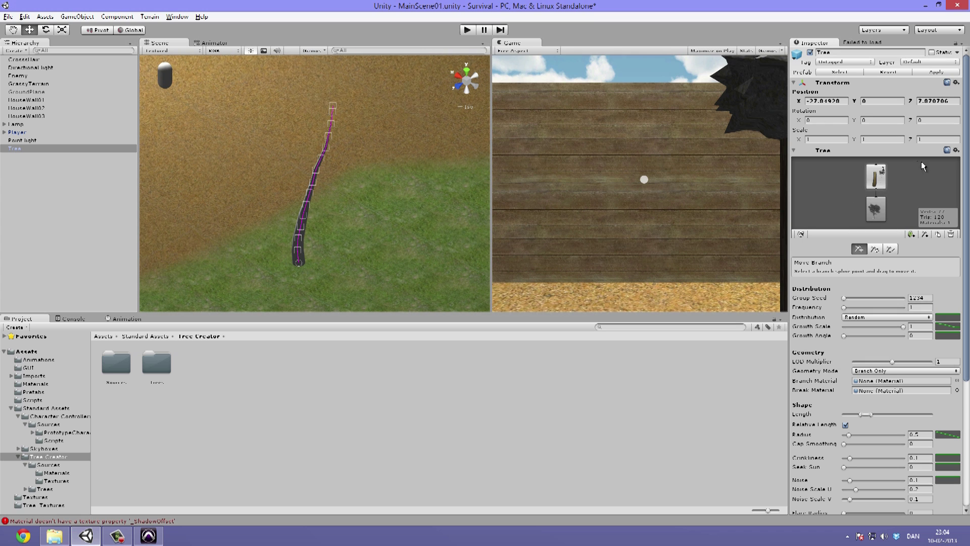
left_click_drag(407, 197, 264, 150, "alt")
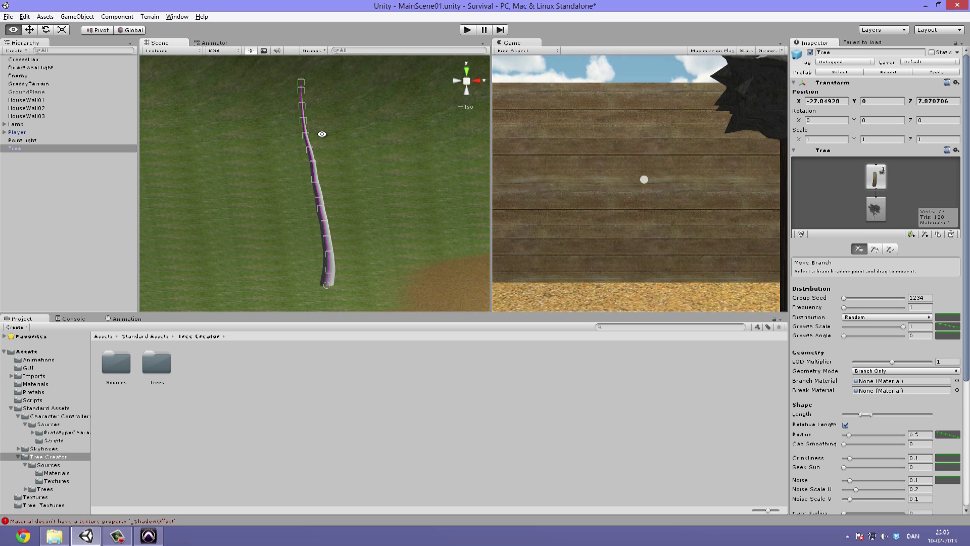
left_click_drag(321, 134, 336, 152, "alt")
scroll(328, 239, "up", 1)
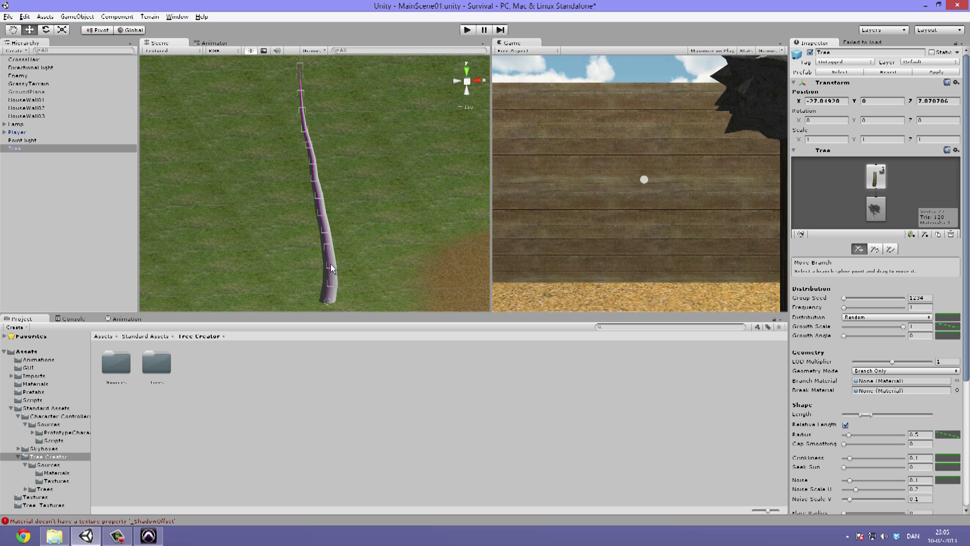
- Try reshaping the trunk by moving spline points near its base, middle and tip, undoing the changes
mouse_move(330, 272)
left_mouse_down()
mouse_move(338, 289)
mouse_move(356, 276)
mouse_move(319, 275)
left_mouse_up()
key("ctrl+z")
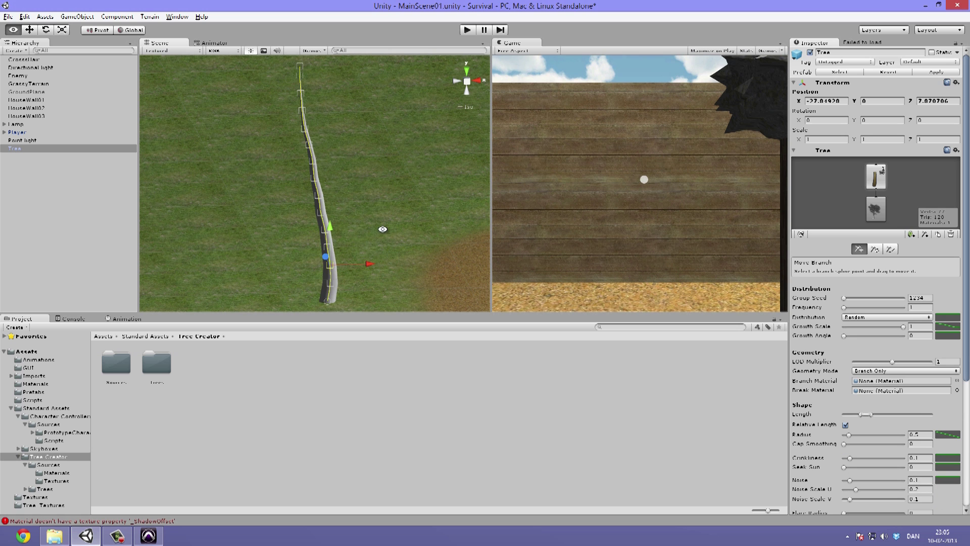
left_click_drag(382, 230, 315, 256, "alt")
left_click(324, 212)
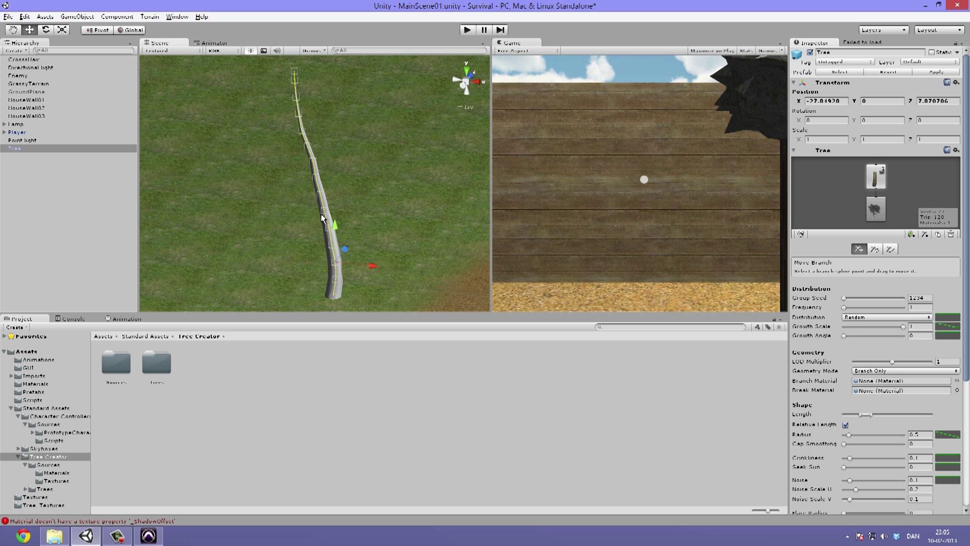
left_click(317, 180)
left_click_drag(332, 246, 354, 246)
key("ctrl+z")
left_click_drag(355, 114, 314, 110, "alt")
scroll(369, 156, "up", 3)
scroll(313, 108, "down", 2)
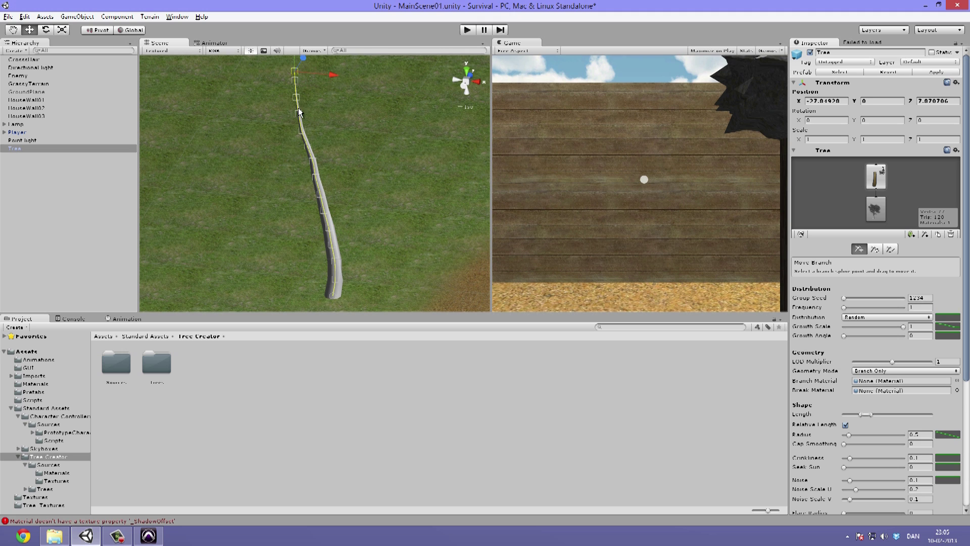
left_click_drag(329, 116, 347, 150)
left_click(301, 130)
left_click(307, 148)
left_click_drag(248, 161, 345, 165, "alt")
- Set the branch group's Frequency to 5, and undo a trial move of one trunk's spline point
mouse_move(848, 300)
left_mouse_down()
mouse_move(836, 305)
mouse_move(862, 307)
mouse_move(847, 309)
left_mouse_up()
key("ctrl+z")
left_click_drag(342, 236, 381, 302)
key("ctrl+z")
scroll(413, 246, "down", 3)
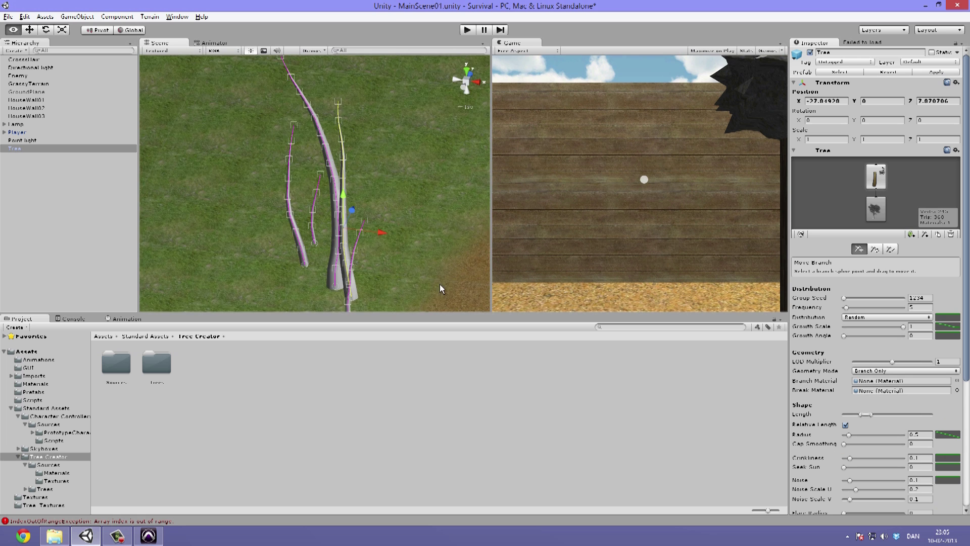
- Increase the tree root's Area Spread to about 7.77 and set the branch group's Frequency to 13
left_click(874, 208)
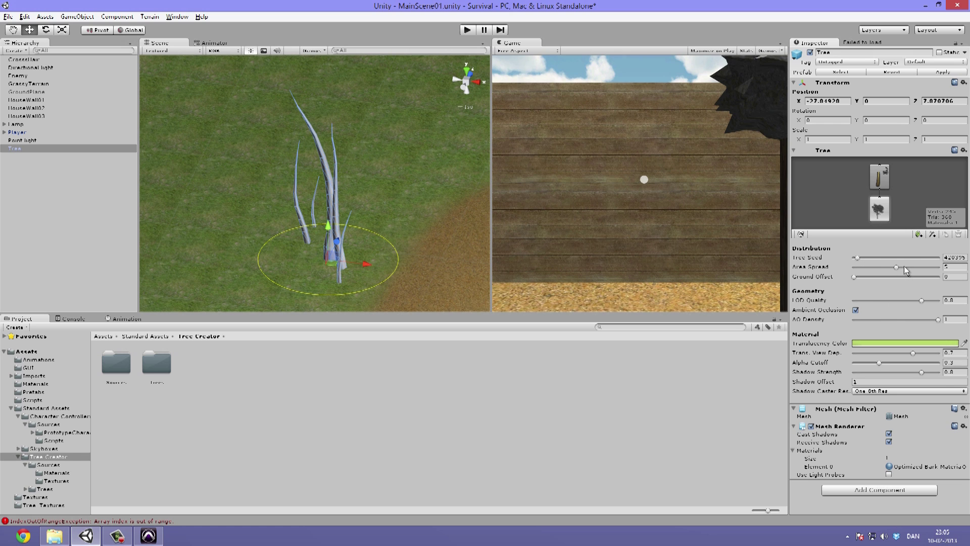
mouse_move(904, 266)
left_mouse_down()
mouse_move(952, 269)
mouse_move(922, 270)
left_mouse_up()
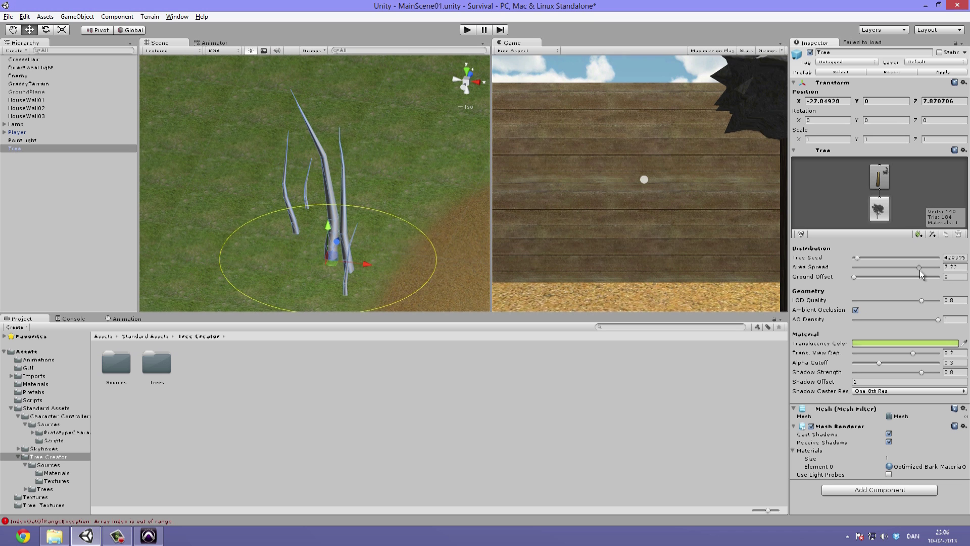
left_click(884, 183)
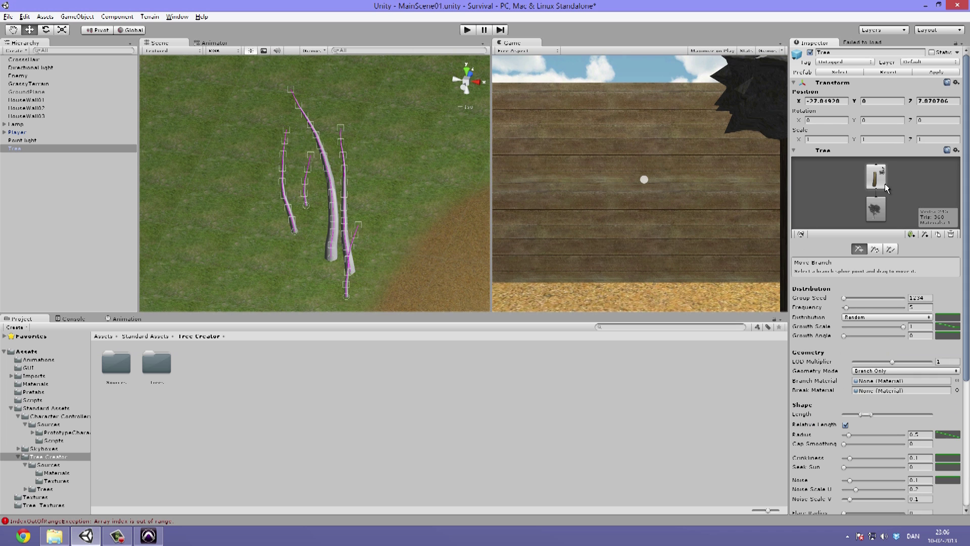
left_click_drag(851, 304, 851, 307)
left_click_drag(398, 265, 677, 253, "alt")
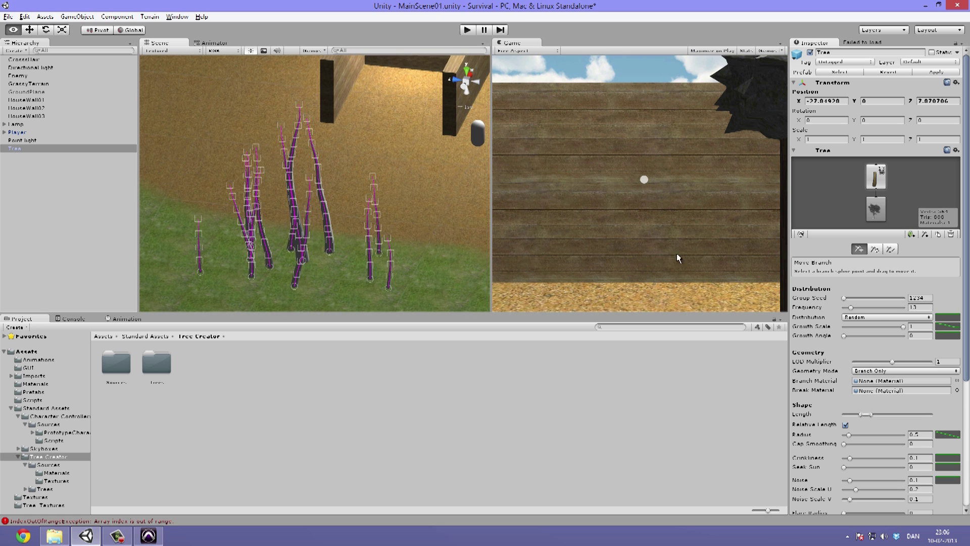
- Set the branch group's Distribution to Alternate and try moving one trunk's spline point by hand
left_click(865, 318)
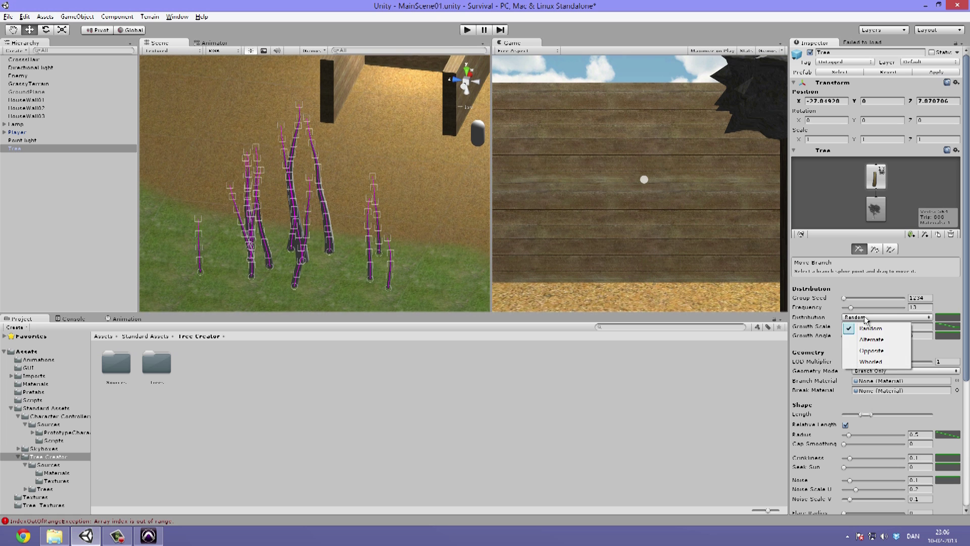
left_click(871, 339)
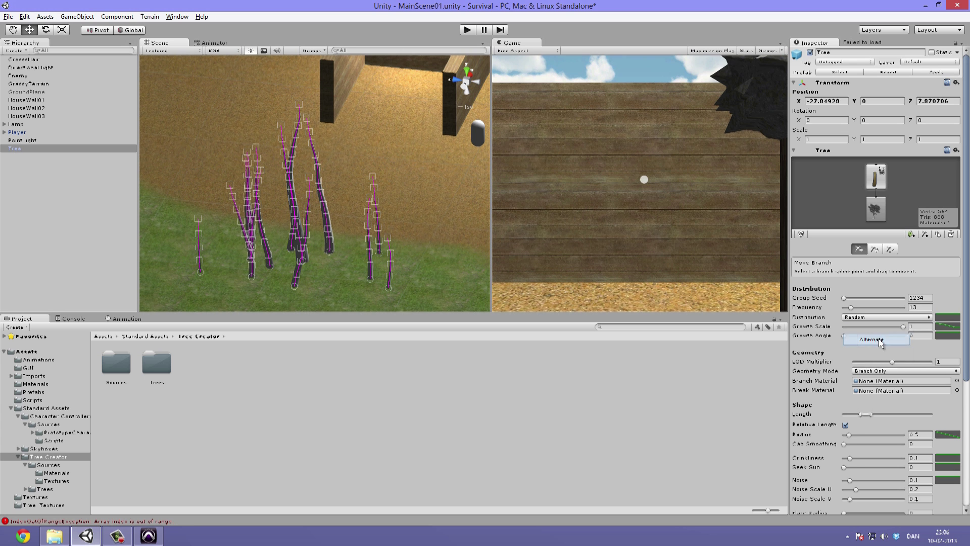
left_click_drag(275, 205, 127, 246, "alt")
left_click(338, 195)
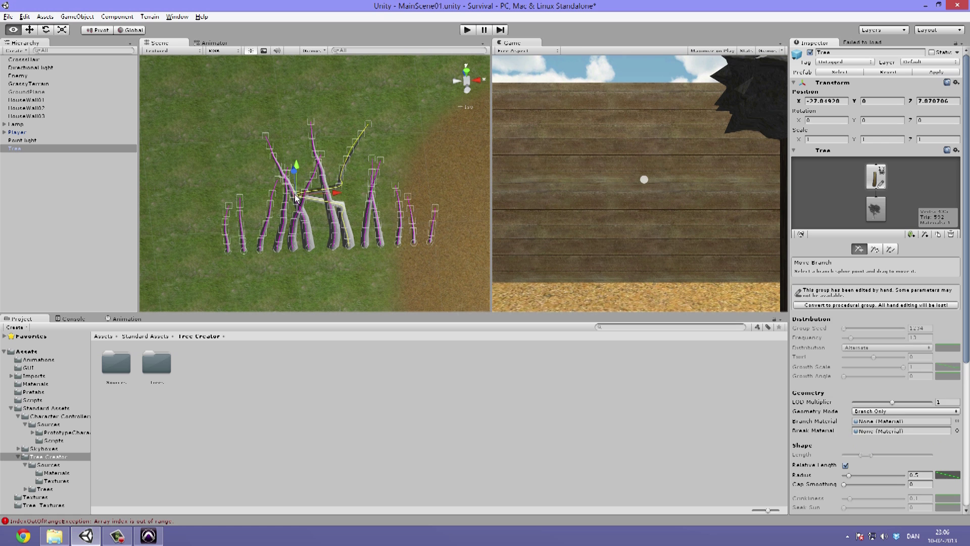
left_click_drag(362, 208, 354, 212, "alt")
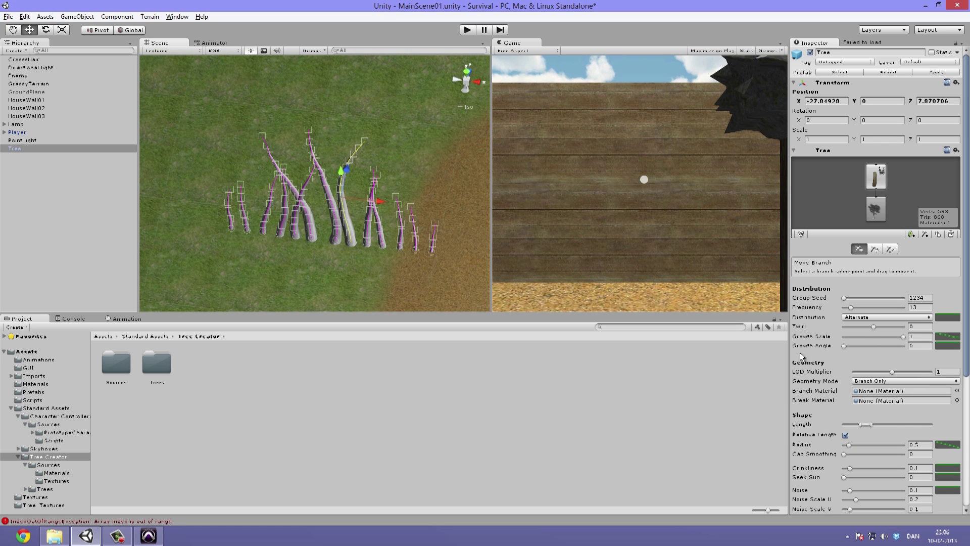
- Try the Opposite distribution on the branch group and switch the Distribution to Whorled
left_click(882, 319)
left_click(882, 338)
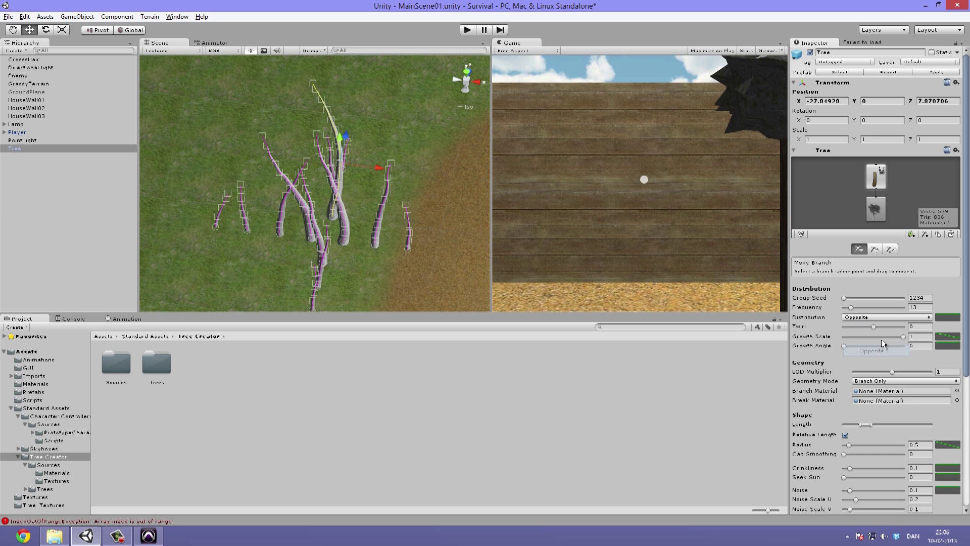
left_click_drag(295, 155, 209, 197, "alt")
left_click(860, 319)
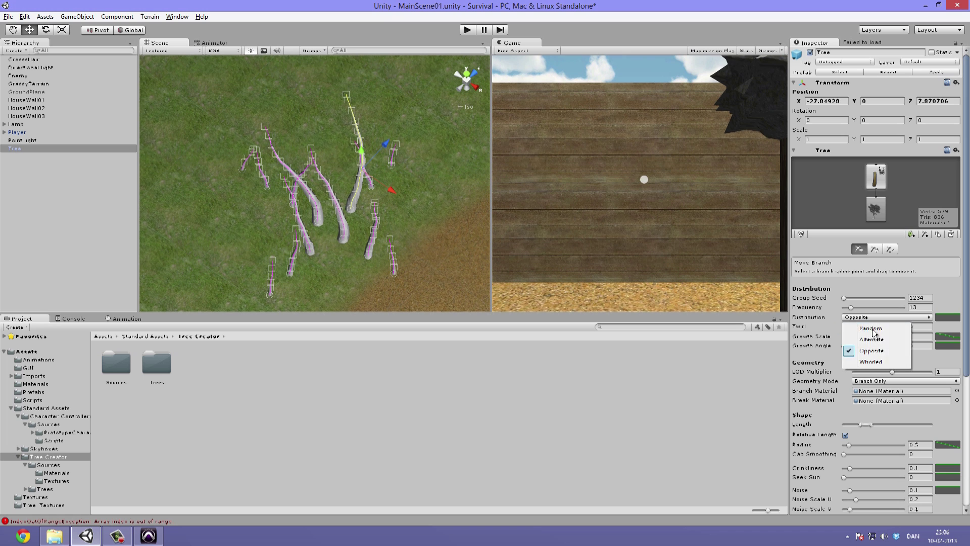
left_click(887, 361)
left_click_drag(355, 202, 516, 169, "alt")
key("ctrl+z")
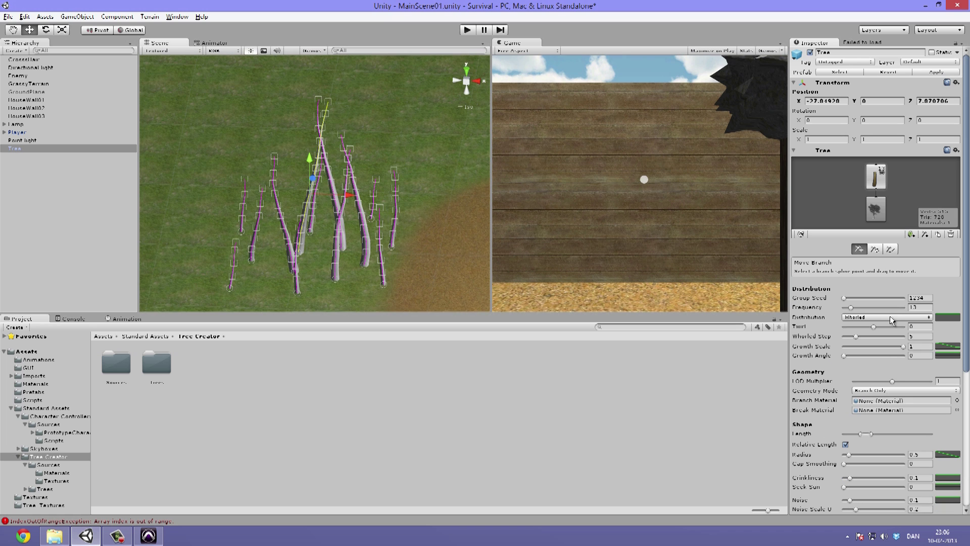
- Set the branch group's Distribution to Random, and try lower Growth Scale values before returning it to 1
left_click(892, 318)
left_click(888, 329)
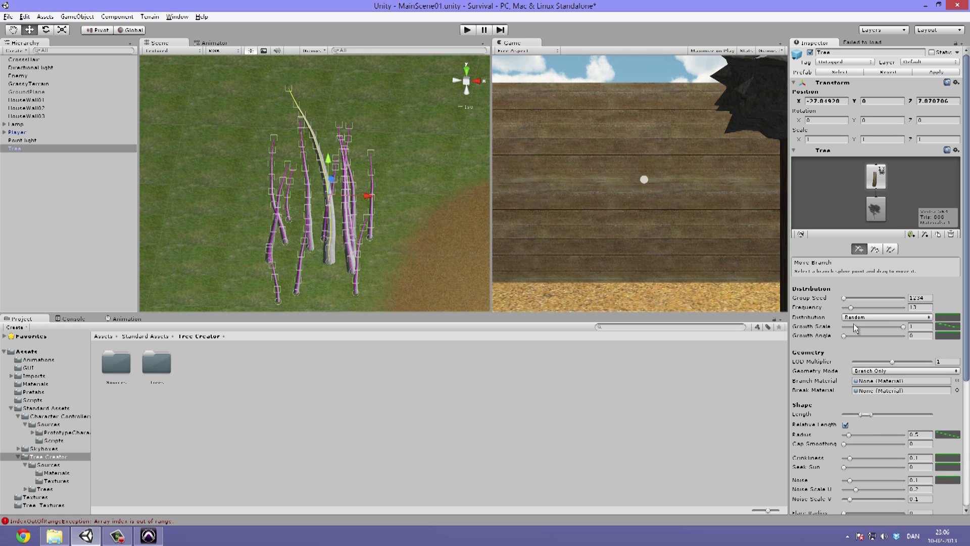
mouse_move(902, 331)
left_mouse_down()
mouse_move(824, 331)
mouse_move(898, 327)
left_mouse_up()
left_click_drag(328, 196, 317, 107)
key("ctrl+z")
right_click_drag(417, 230, 429, 198)
left_click_drag(886, 328, 947, 333)
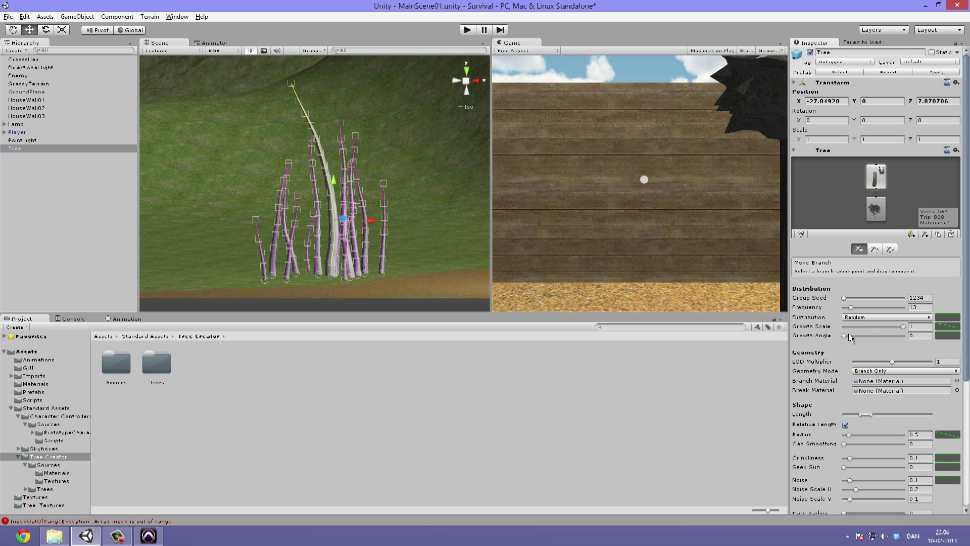
- Try other Growth Angle values on the branch group, return it to 0, and view the trunks deselected
left_click_drag(850, 335, 766, 337)
left_click_drag(344, 206, 497, 275, "alt")
key("ctrl+z")
left_click_drag(362, 286, 322, 275, "alt")
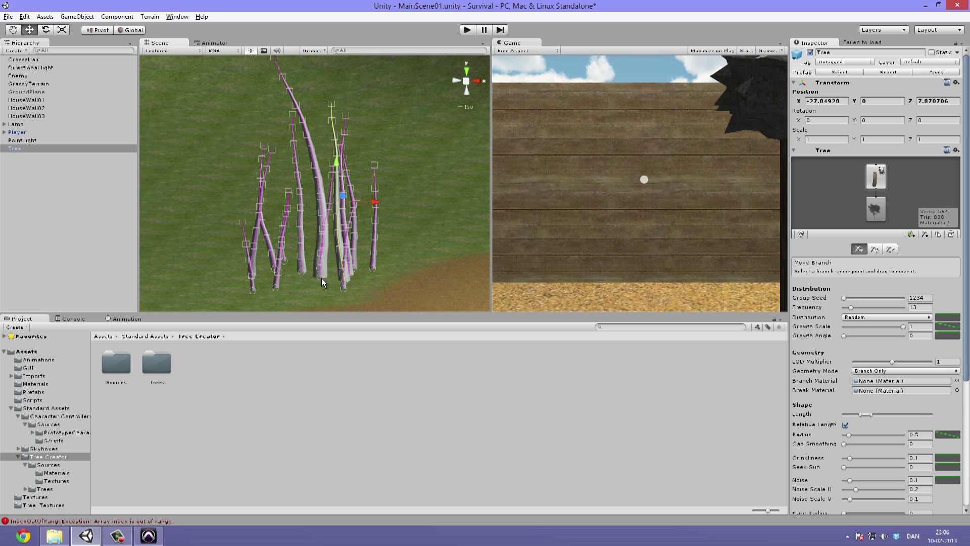
left_click(321, 278)
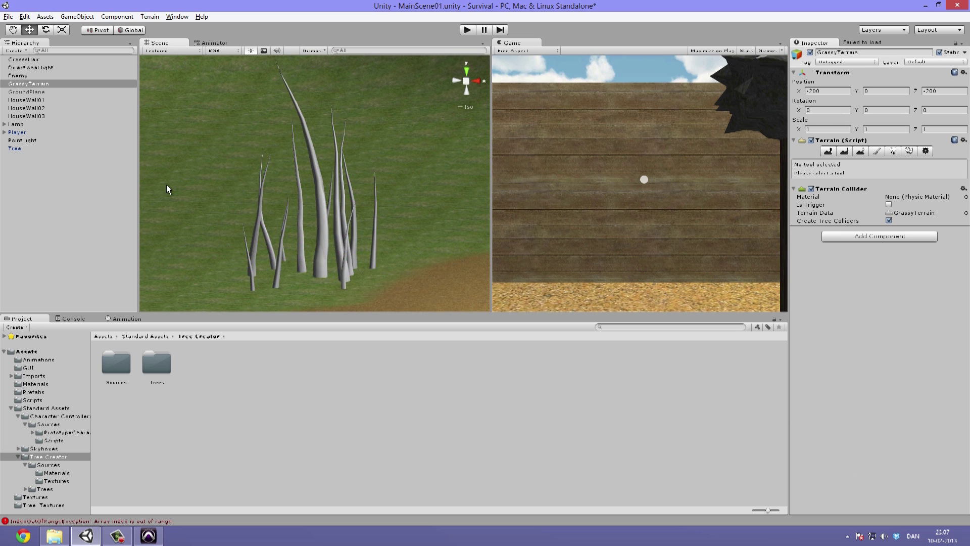
left_click_drag(166, 184, 434, 251, "alt")
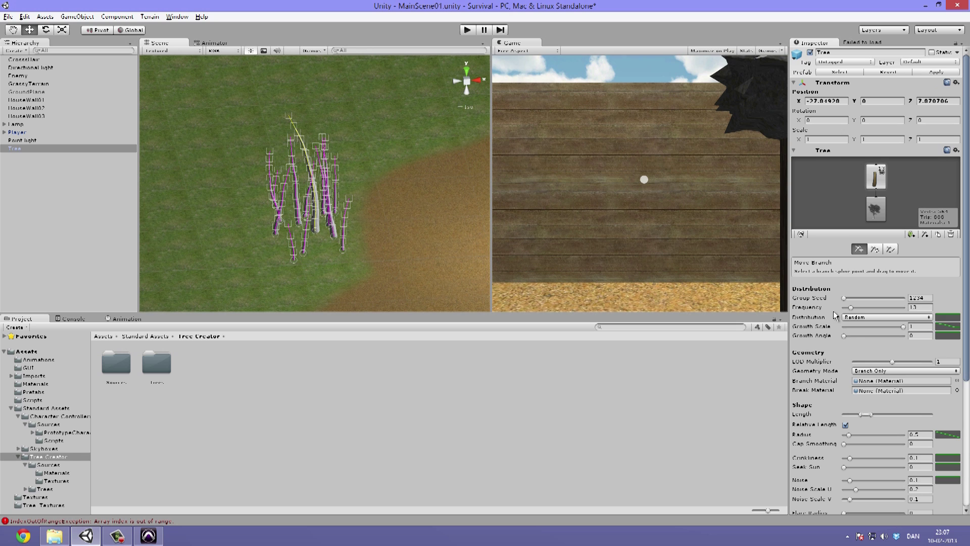
- Try lower LOD Multiplier values such as 0.74 on the branch group and restore it to 1, keeping Geometry Mode at Branch Only
scroll(844, 320, "down", 3)
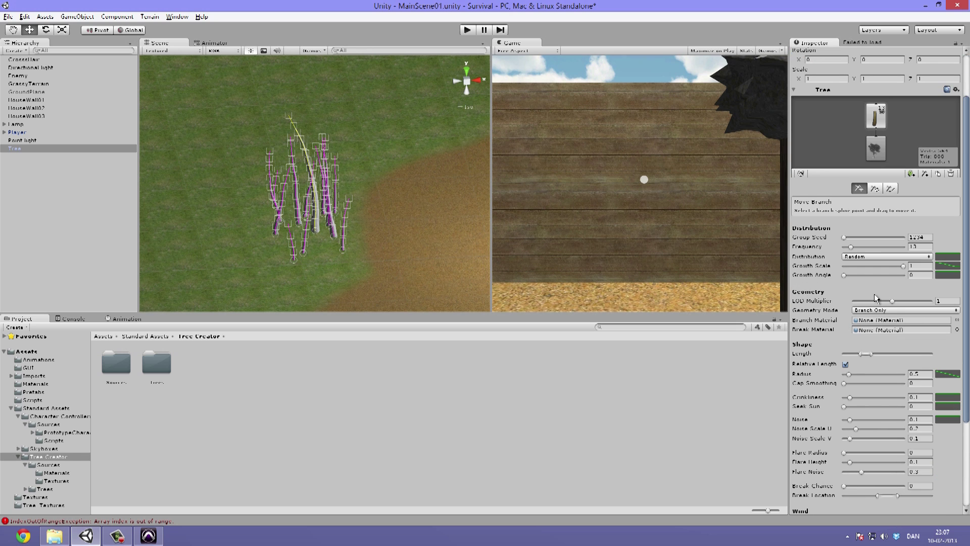
mouse_move(896, 304)
left_mouse_down()
mouse_move(931, 301)
mouse_move(882, 302)
left_mouse_up()
scroll(384, 192, "up", 8)
left_click_drag(382, 193, 428, 170, "alt")
key("ctrl+z")
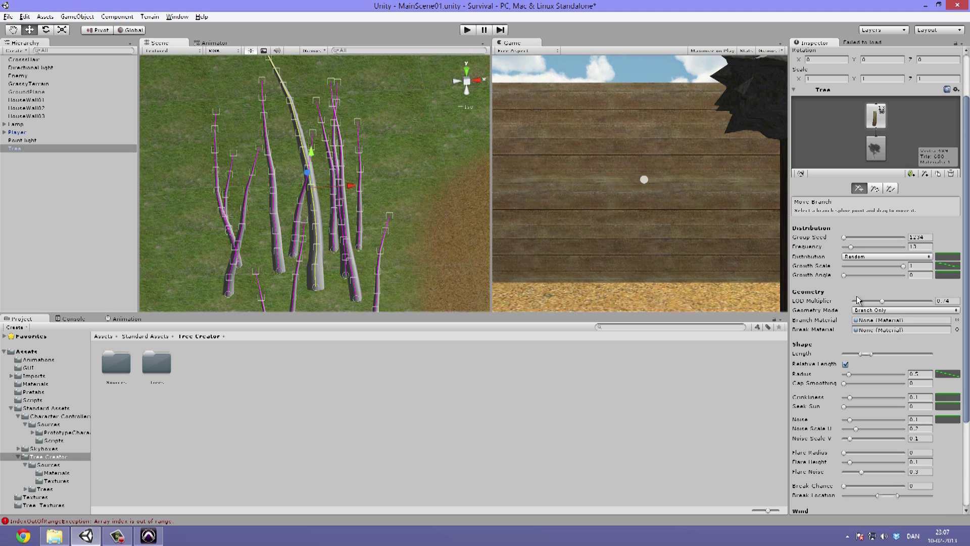
left_click_drag(882, 301, 786, 308)
key("ctrl+z")
left_click_drag(886, 302, 892, 302)
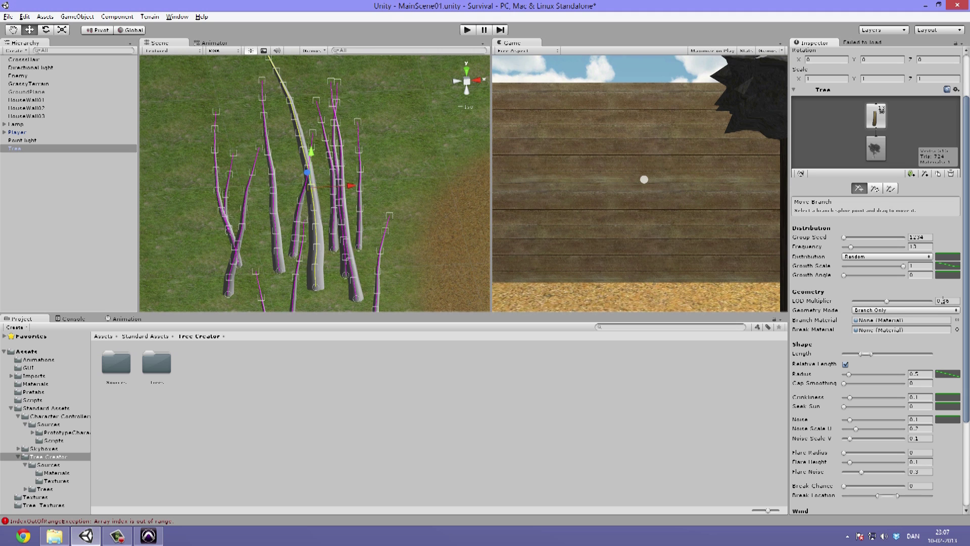
left_click(878, 310)
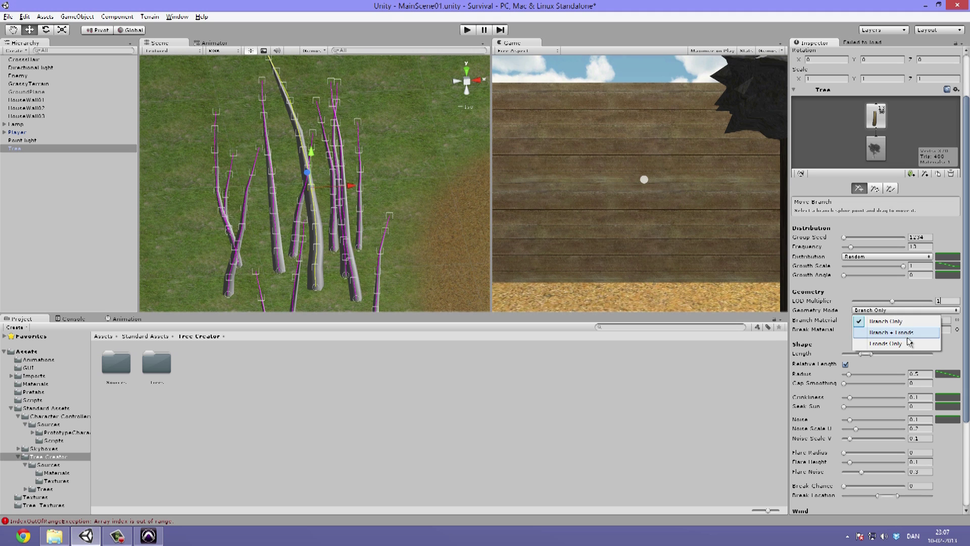
left_click(871, 320)
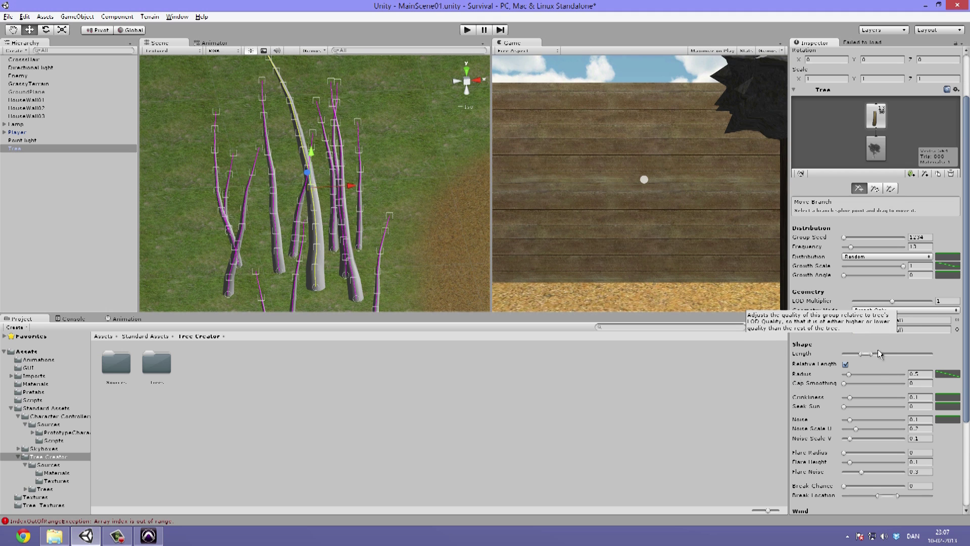
- Try BigTree_leaves as the branch group's Branch Material and replace it with BigTree_bark
left_click(957, 320)
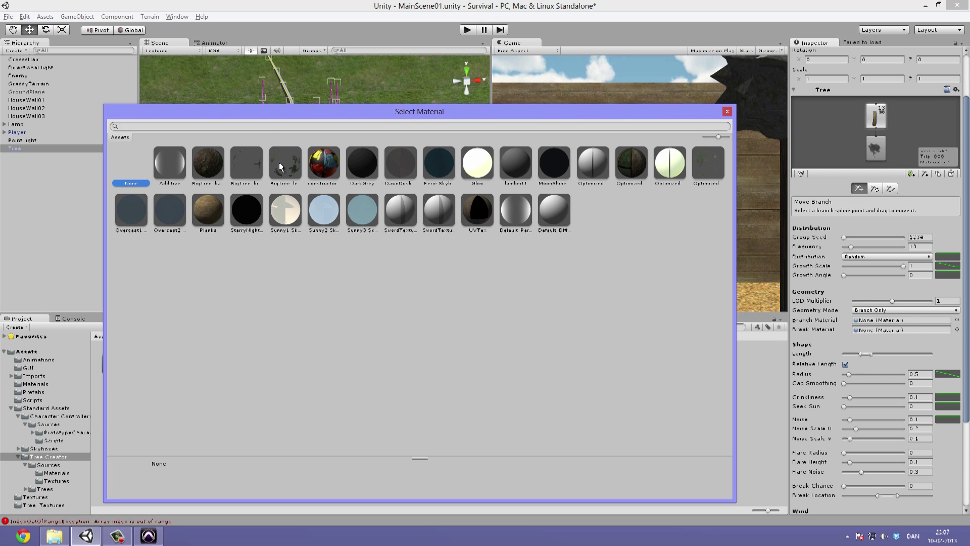
left_click(343, 122)
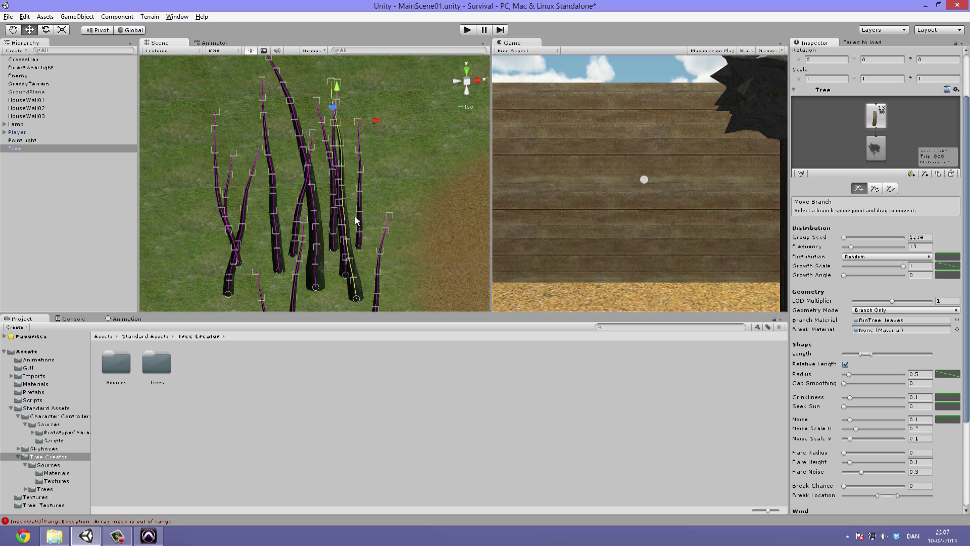
left_click_drag(333, 172, 332, 220)
key("ctrl+z")
left_click(407, 162)
left_click(331, 250)
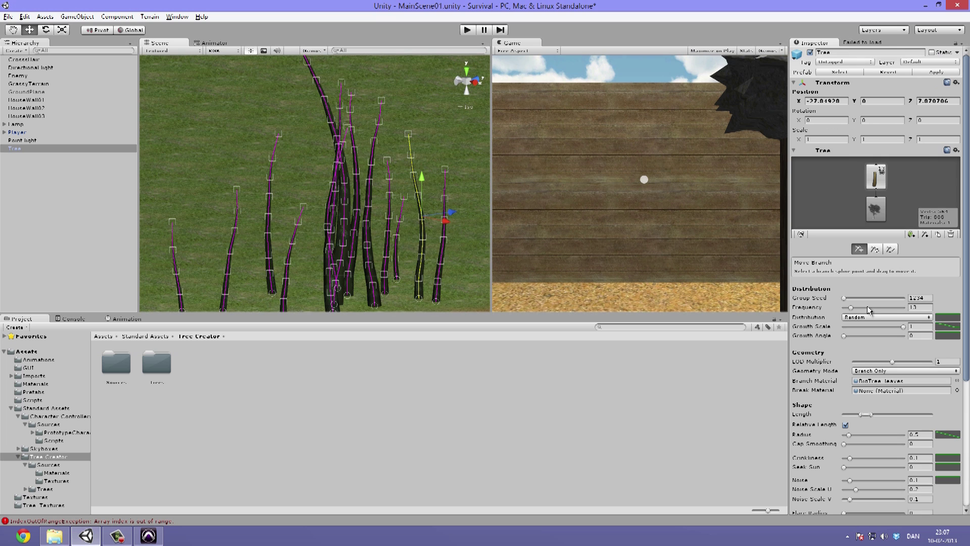
left_click(957, 381)
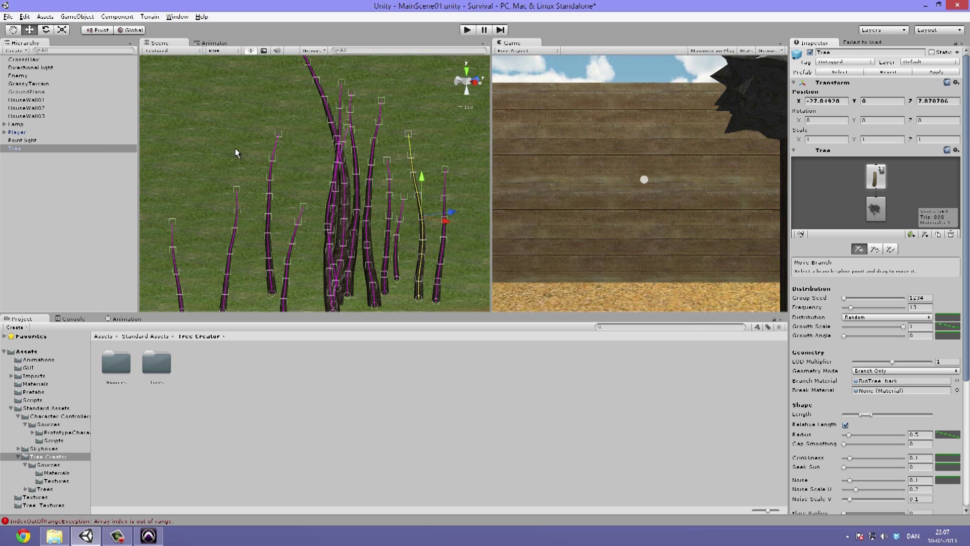
- Examine the material on the trunks up close with the tree deselected, and reselect the tree
left_click(236, 147)
left_click_drag(271, 150, 264, 190, "alt")
middle_click_drag(265, 190, 254, 163)
left_click_drag(254, 163, 249, 142)
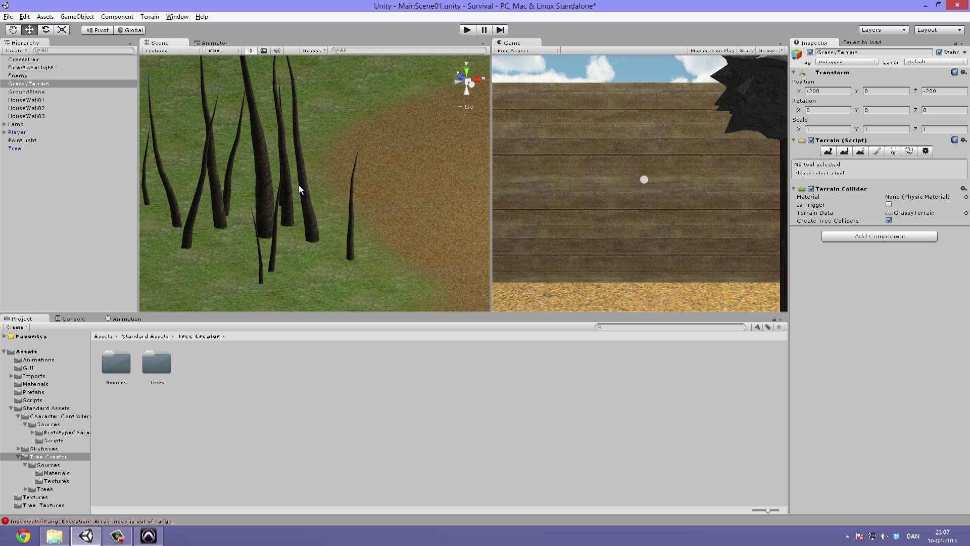
scroll(275, 176, "up", 4)
left_click_drag(267, 186, 211, 235, "alt")
scroll(302, 223, "up", 6)
scroll(293, 225, "up", 5)
left_click(271, 207)
scroll(370, 228, "down", 3)
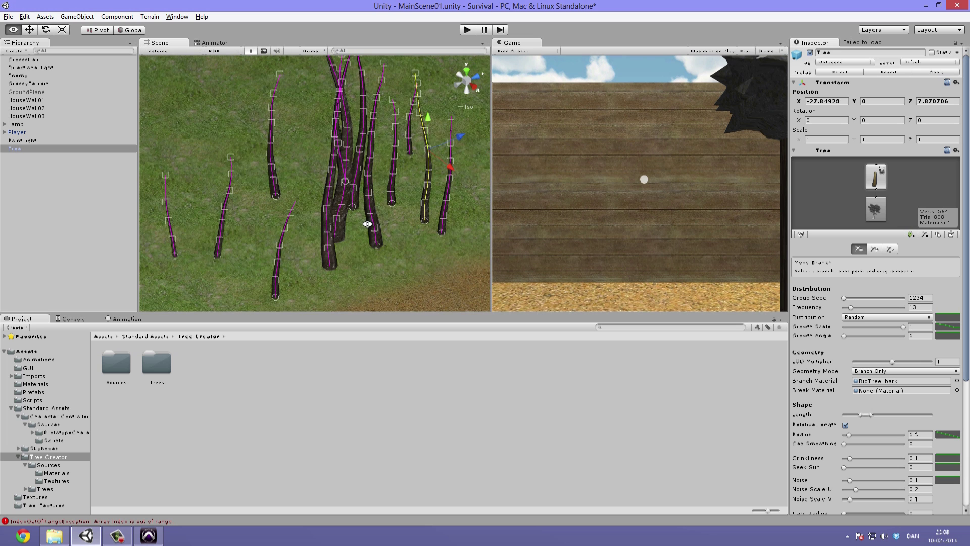
left_click_drag(367, 224, 378, 214, "alt")
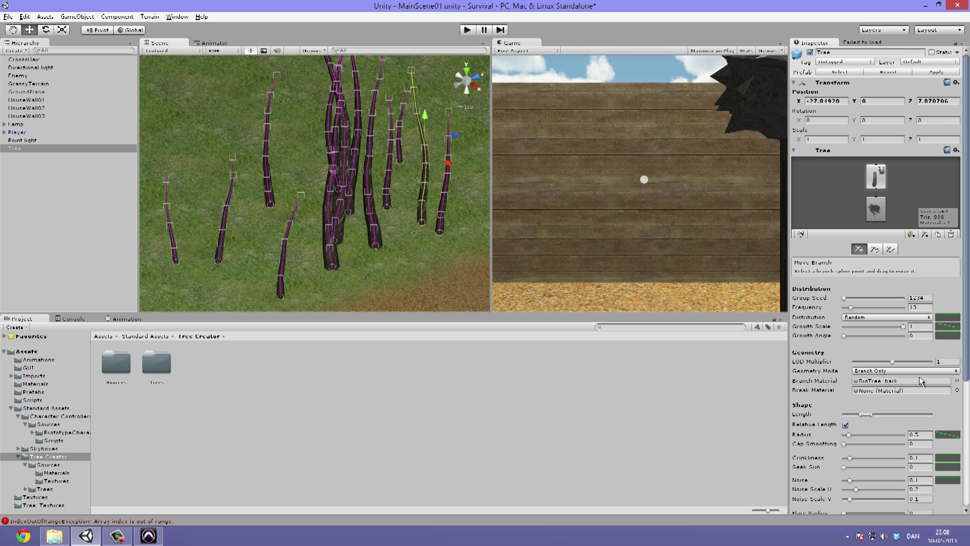
- Try a slightly longer Length range on the branch group and view the taller trunks from another angle
scroll(848, 329, "down", 3)
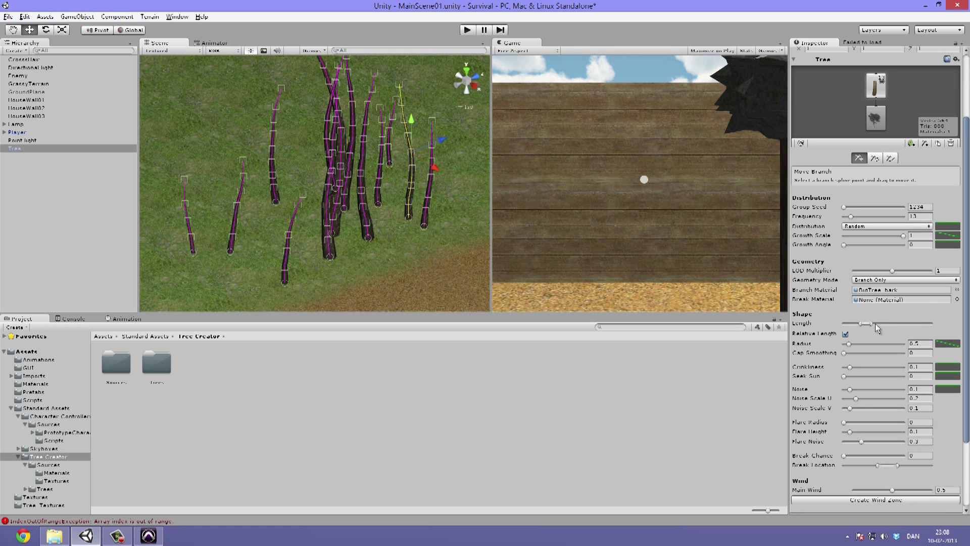
mouse_move(875, 324)
left_mouse_down()
mouse_move(866, 323)
mouse_move(903, 316)
mouse_move(875, 323)
left_mouse_up()
left_click_drag(412, 219, 378, 178)
key("ctrl+z")
left_click_drag(321, 232, 389, 139, "alt")
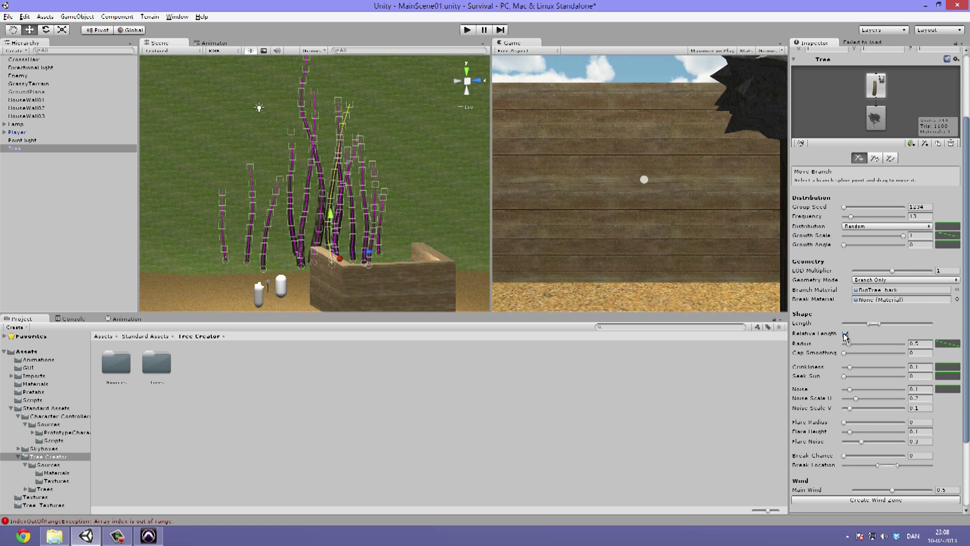
- Stretch the branch group's Length range to a much higher maximum and shorten the range again, keeping Relative Length enabled
left_click(844, 334)
left_click_drag(873, 324, 928, 327)
left_click(848, 332)
scroll(402, 190, "down", 2)
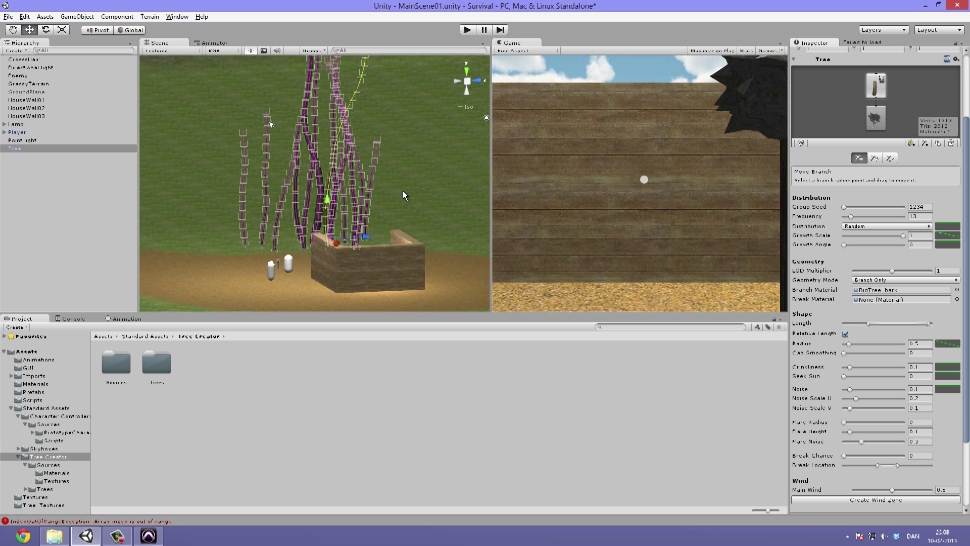
scroll(400, 178, "down", 8)
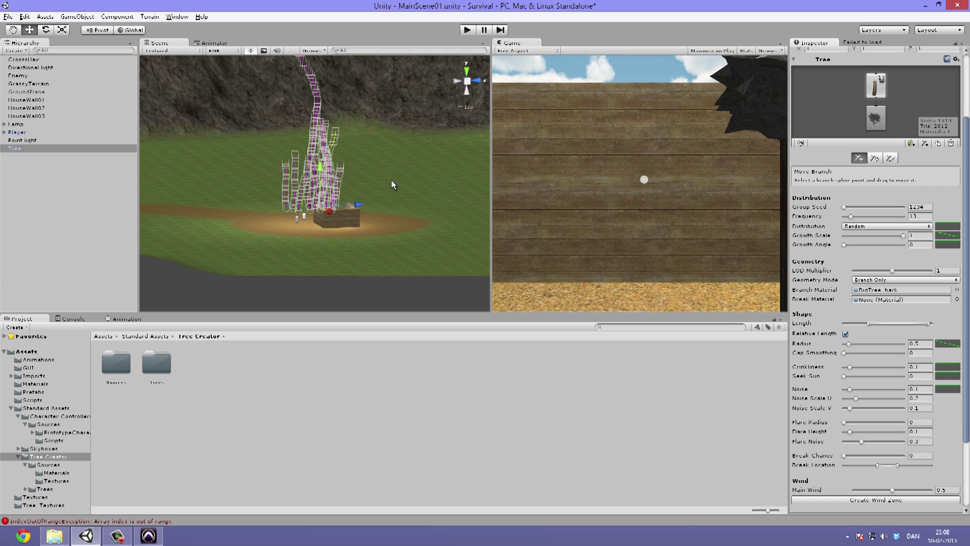
scroll(391, 180, "up", 5)
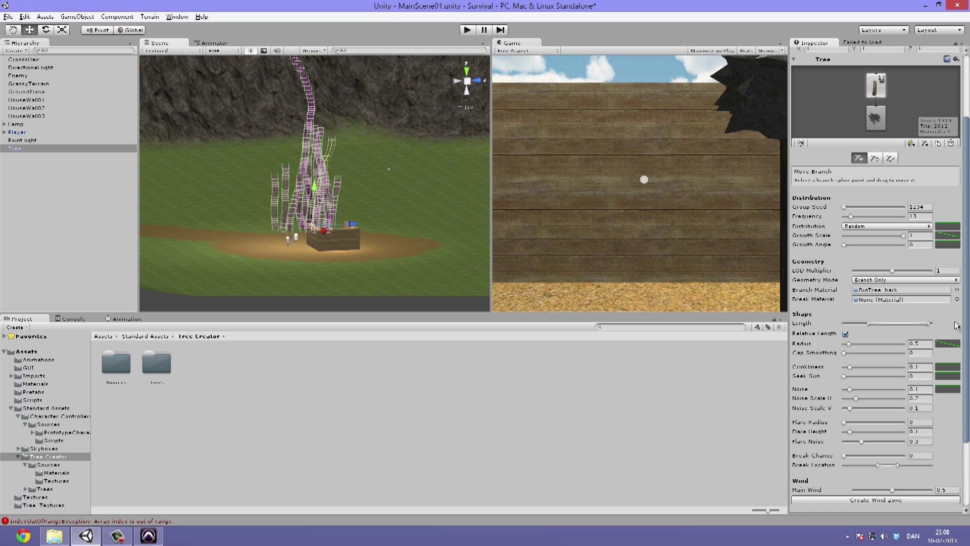
left_click_drag(933, 327, 870, 333)
left_click_drag(344, 222, 362, 208, "alt")
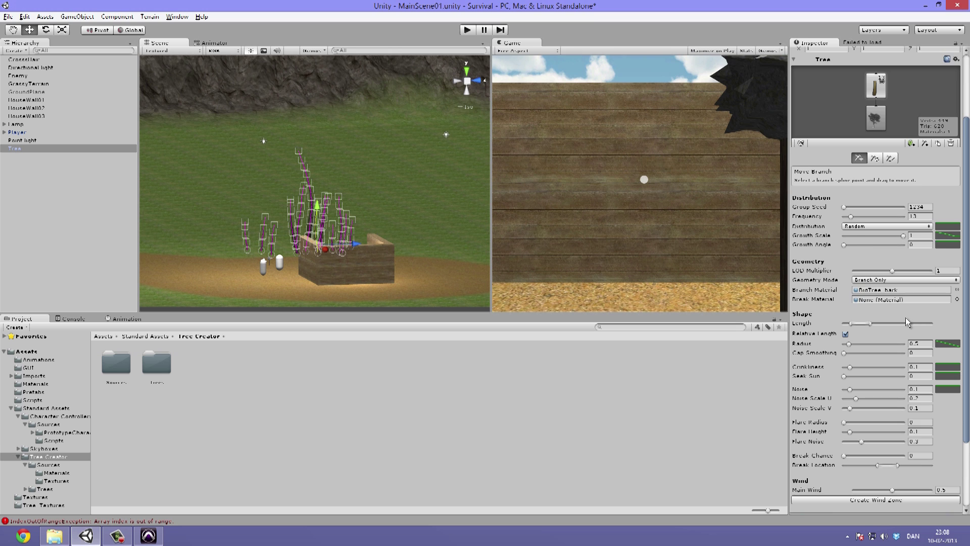
- Try a Radius of 0.76 on the branch group and undo the change
scroll(906, 321, "down", 2)
mouse_move(853, 313)
left_mouse_down()
mouse_move(870, 314)
mouse_move(853, 316)
left_mouse_up()
left_click_drag(264, 196, 450, 208, "alt")
scroll(351, 253, "up", 6)
key("ctrl+z")
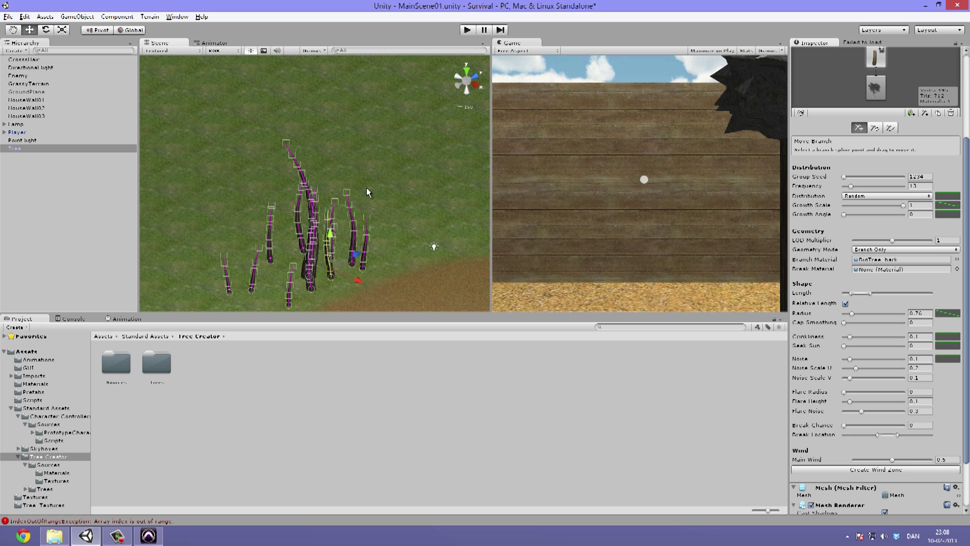
key("ctrl+z")
left_click_drag(383, 191, 468, 157, "alt")
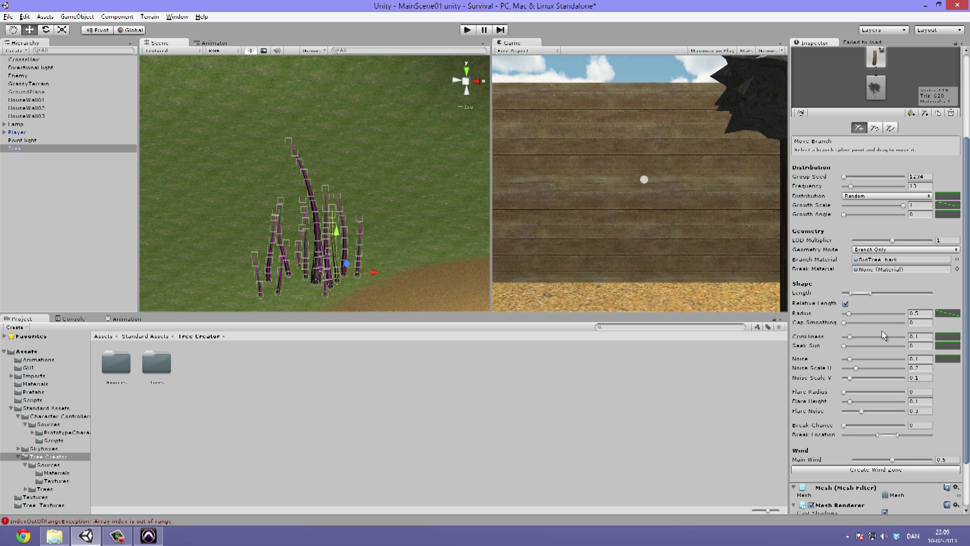
- Set the branch group's Crinkliness to 0.068, and try Cap Smoothing and Seek Sun, returning both to 0
left_click_drag(856, 322, 911, 326)
scroll(877, 332, "down", 3)
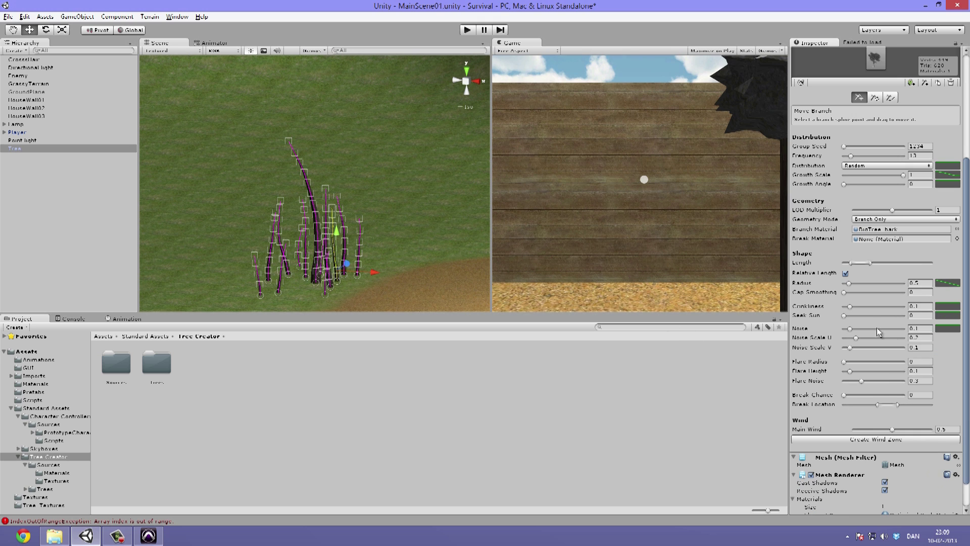
mouse_move(853, 305)
left_mouse_down()
mouse_move(911, 298)
mouse_move(842, 307)
mouse_move(885, 317)
mouse_move(854, 310)
left_mouse_up()
right_click_drag(367, 257, 307, 236)
left_click(861, 306)
left_click_drag(884, 315, 805, 322)
left_click_drag(867, 309, 848, 312)
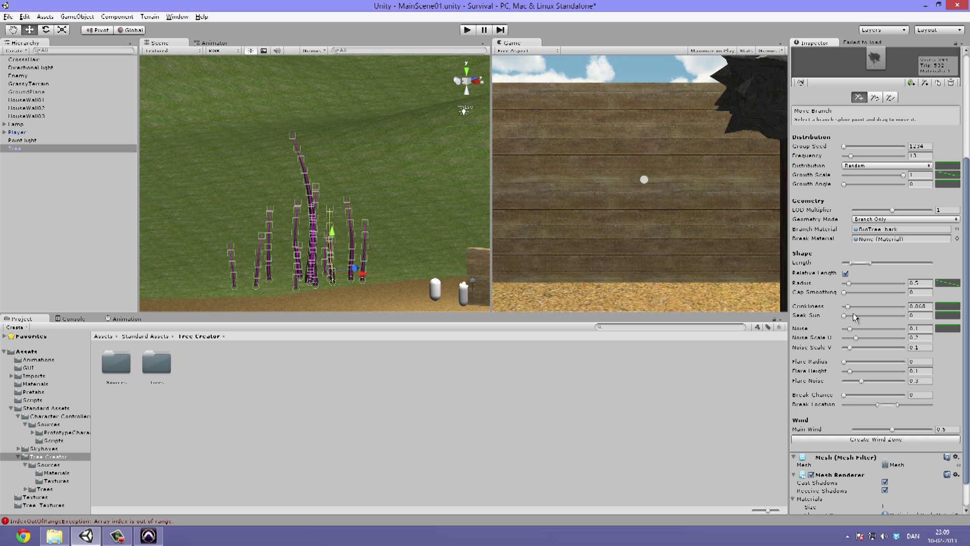
- Set the branch group's Noise to 0, and try the Break Chance setting before returning it to 0
scroll(853, 314, "down", 2)
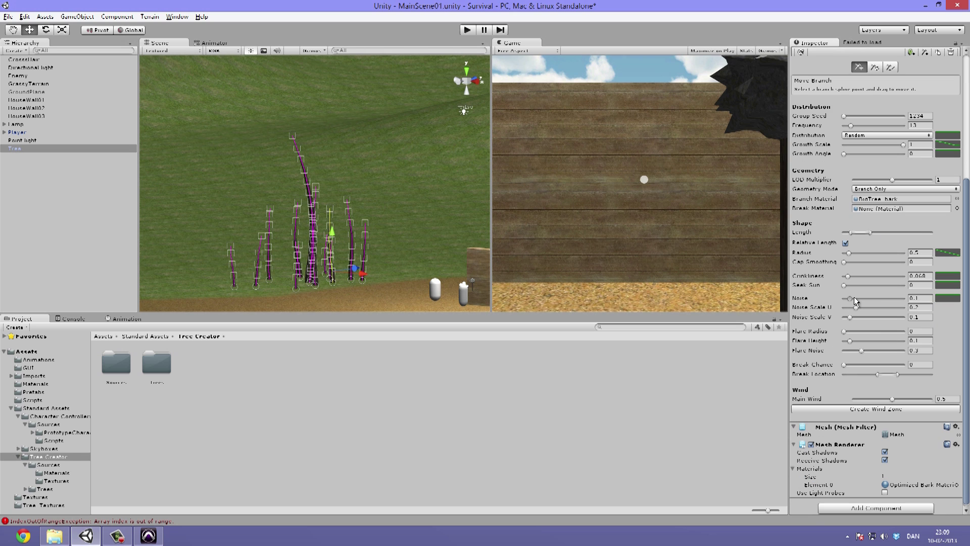
left_click_drag(854, 297, 826, 309)
scroll(851, 358, "down", 1)
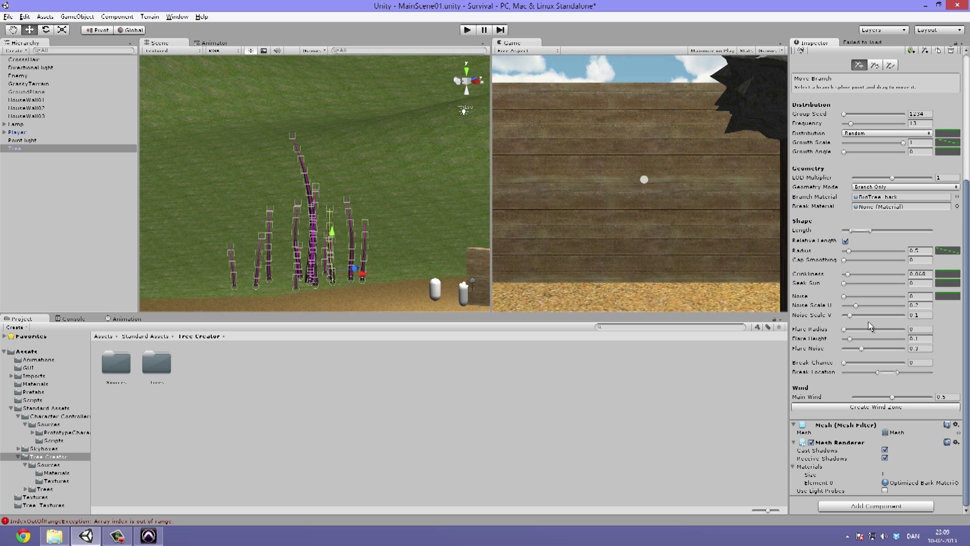
left_click_drag(846, 362, 814, 366)
scroll(855, 302, "up", 5)
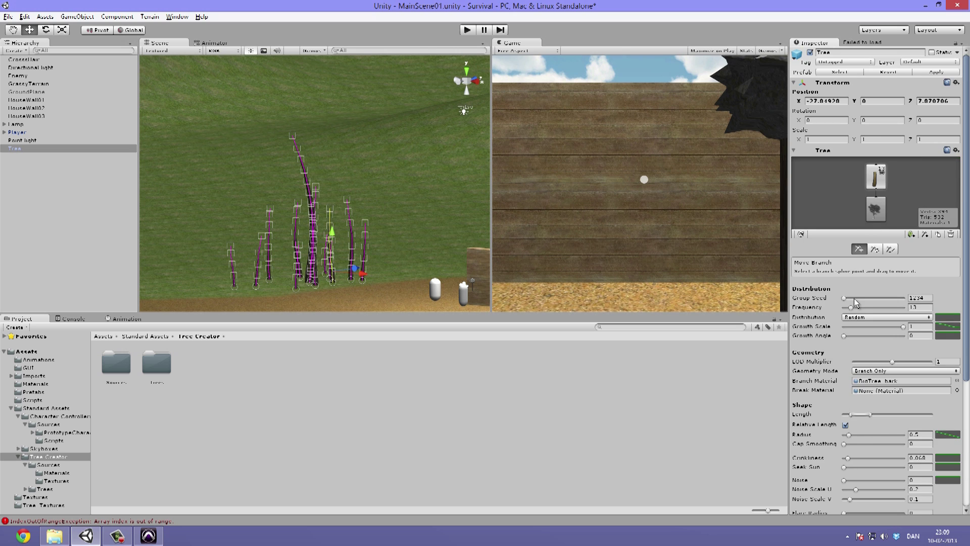
- Look at the Rotate Branch handles, return to Move Branch, and view the trunks with the tree deselected before reselecting it
left_click(875, 249)
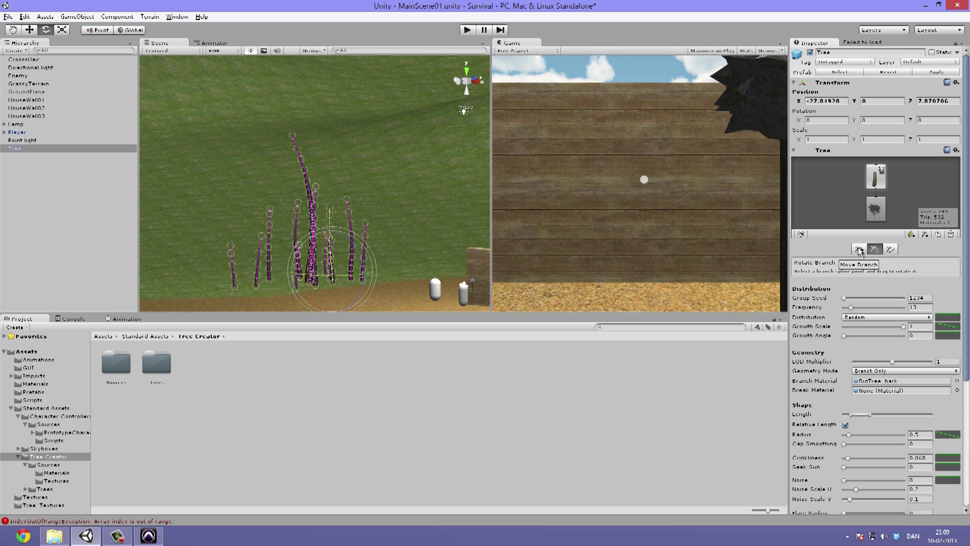
left_click(860, 250)
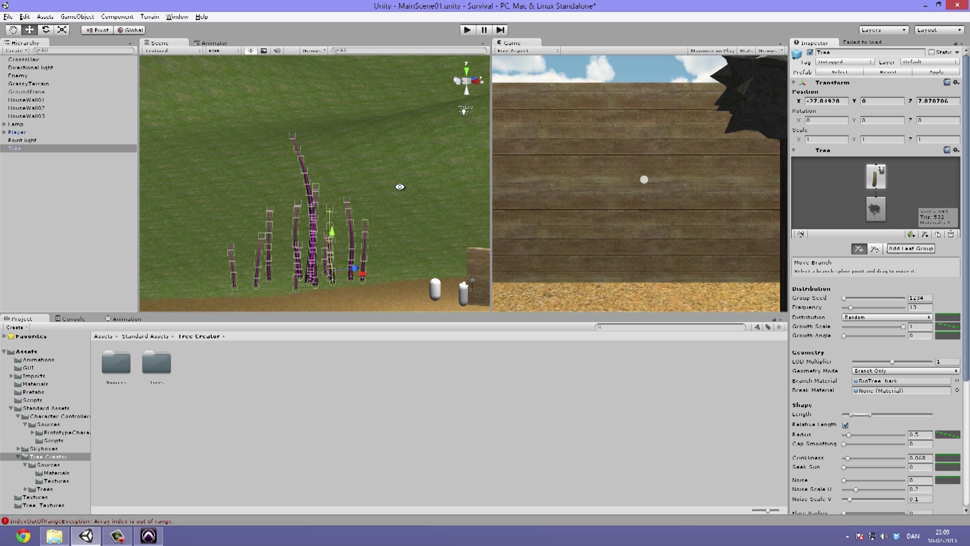
left_click_drag(399, 186, 319, 281, "alt")
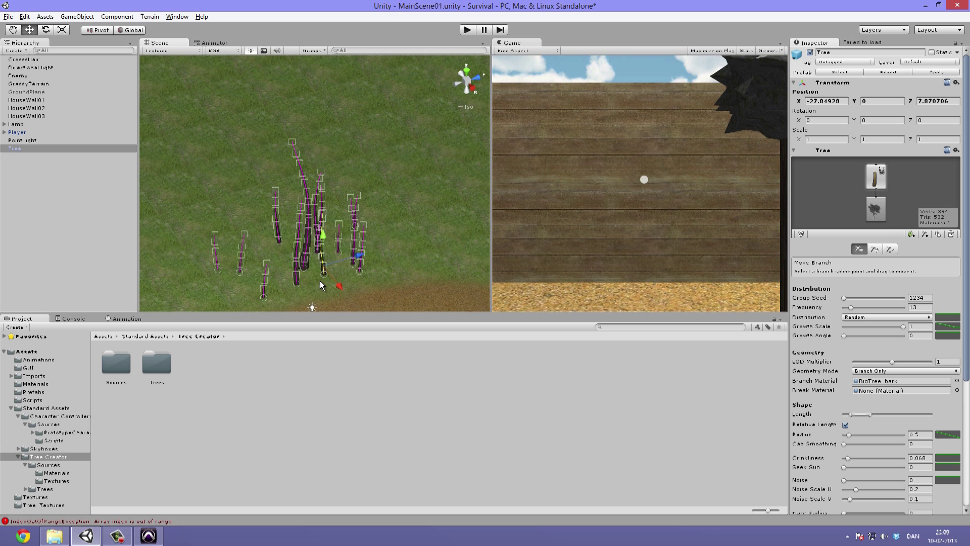
left_click_drag(397, 217, 393, 163, "alt")
left_click(393, 163)
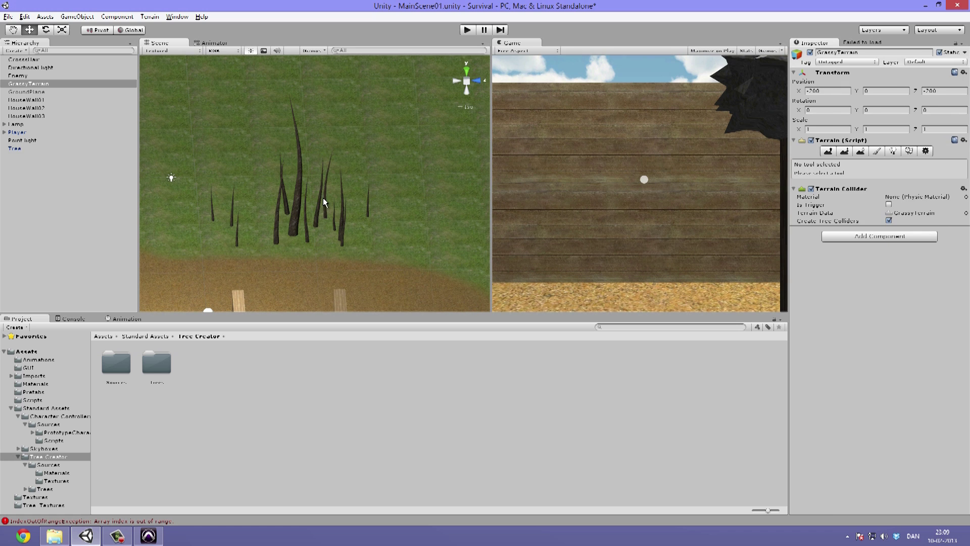
left_click(296, 211)
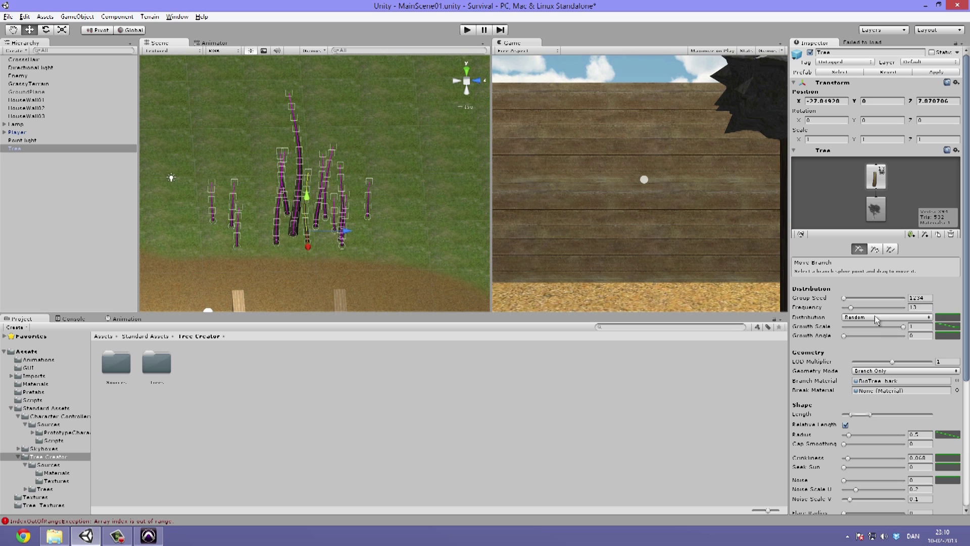
- Set the branch group's Frequency to 5 and raise its Length range so the trunks grow taller
left_click_drag(851, 307, 847, 308)
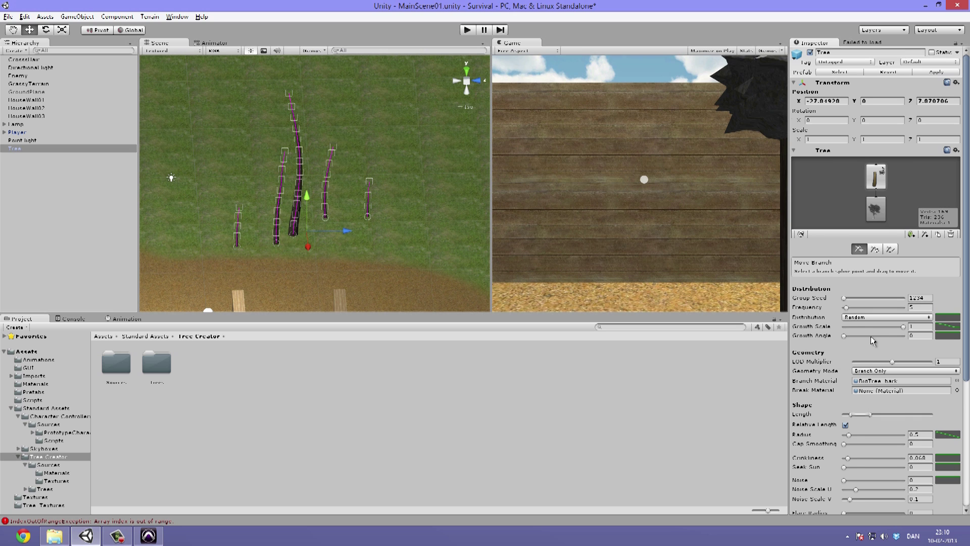
scroll(871, 336, "down", 3)
left_click_drag(866, 385, 889, 387)
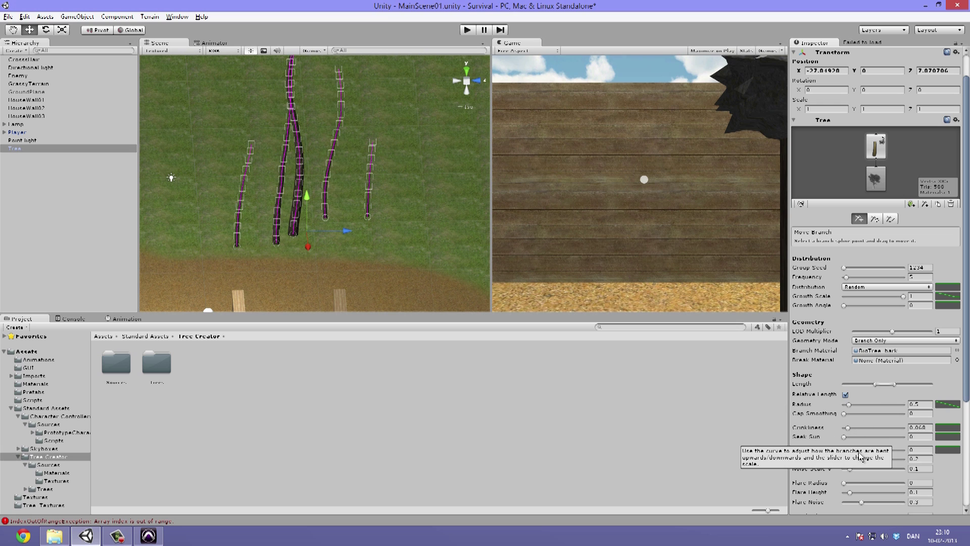
- Thicken the trunks by setting the branch group's Radius to 1.17, and check them from other angles
scroll(853, 447, "down", 3)
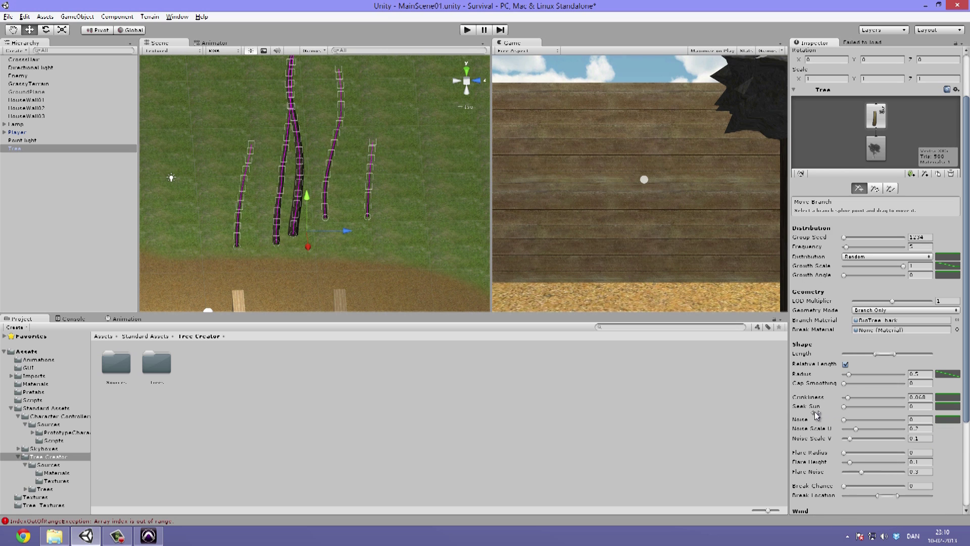
left_click_drag(850, 374, 857, 375)
left_click_drag(373, 200, 301, 135, "alt")
scroll(306, 132, "down", 5)
middle_click_drag(344, 101, 325, 171)
left_click_drag(325, 172, 397, 189, "alt")
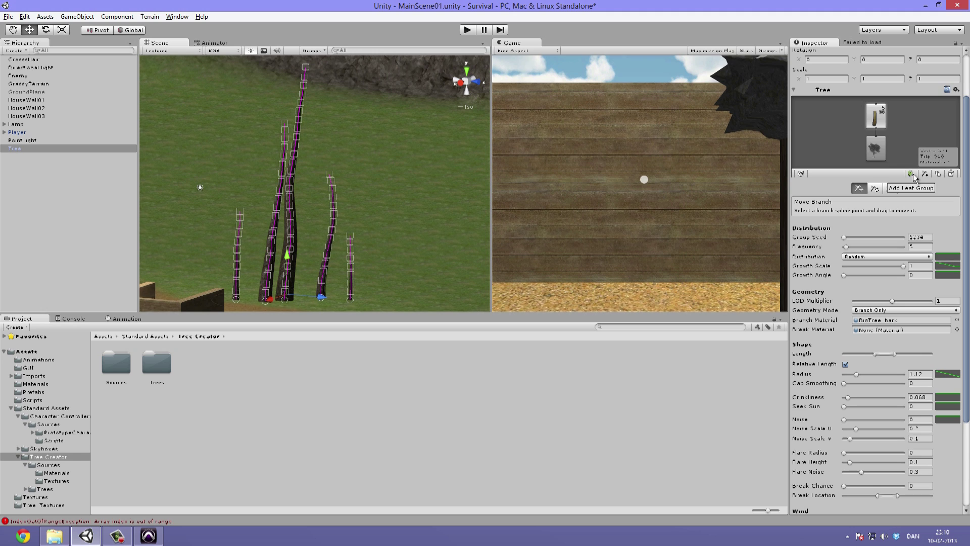
- Add a leaf group to the branch group and inspect the leaf planes on the trunks
scroll(914, 177, "up", 3)
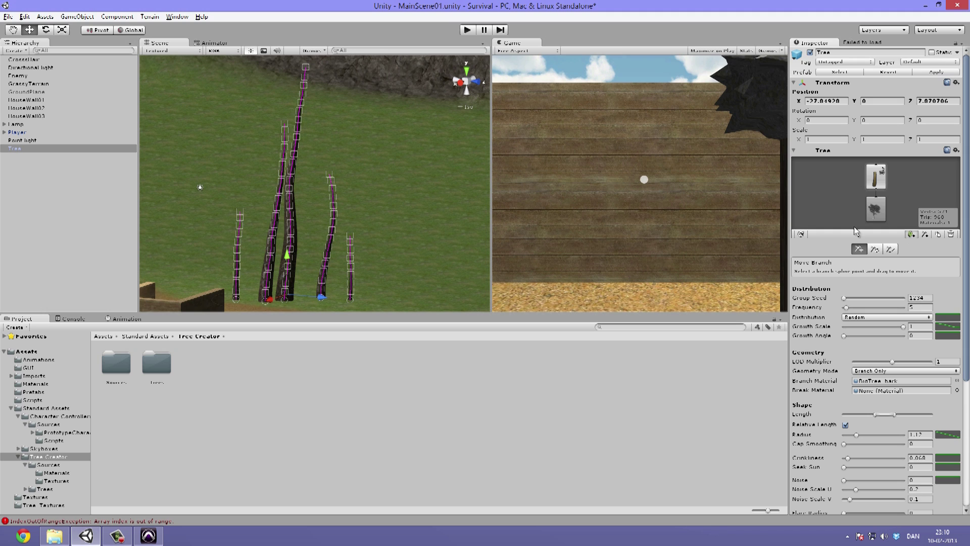
left_click(914, 233)
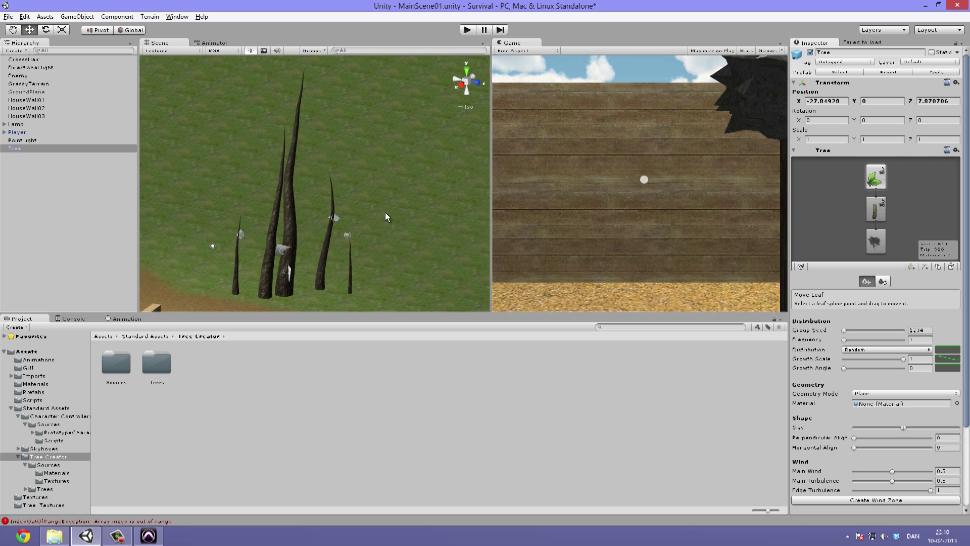
scroll(385, 214, "up", 2)
left_click_drag(352, 236, 276, 207, "alt")
left_click_drag(393, 233, 381, 226, "alt")
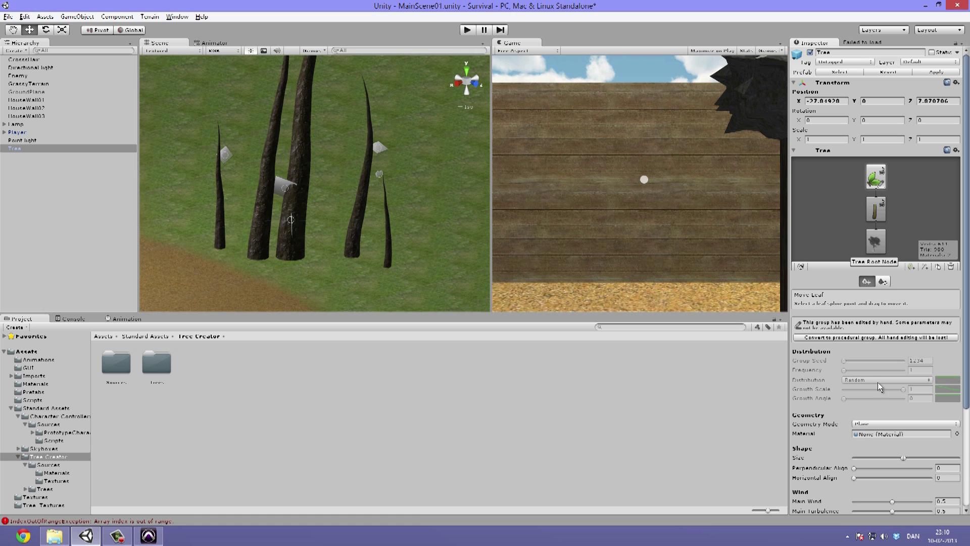
- Keep the leaf group's Geometry Mode at Plane and assign the BigTree_leaves material to it
scroll(870, 410, "down", 1)
left_click(893, 394)
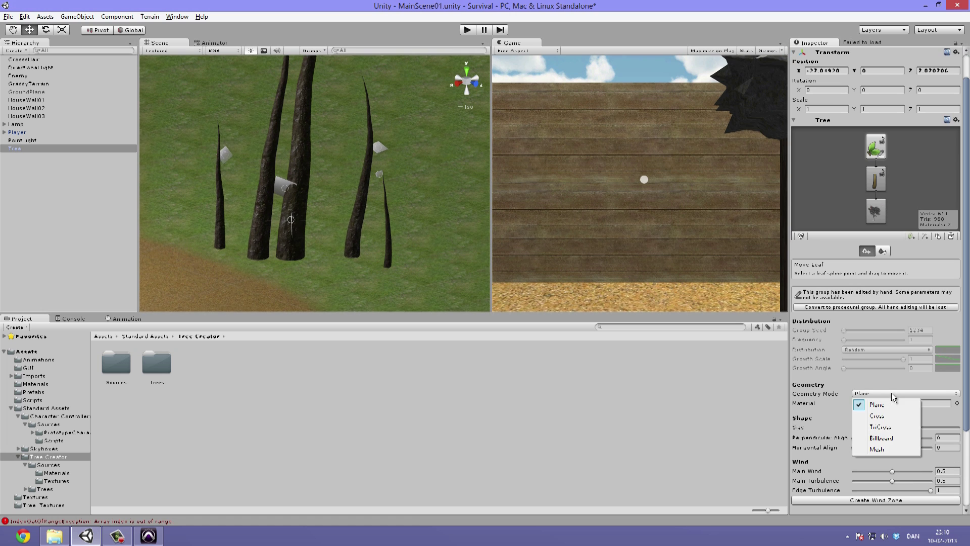
left_click(887, 391)
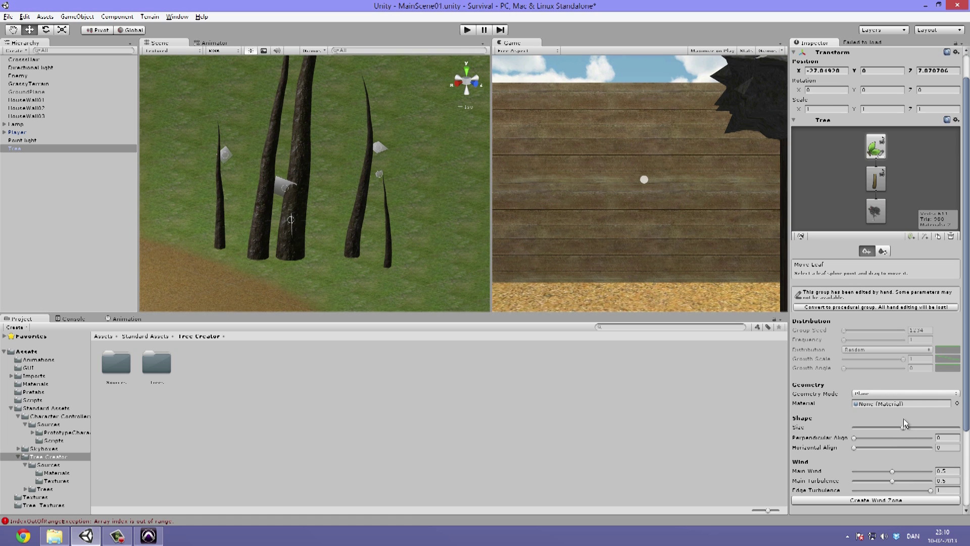
left_click(957, 403)
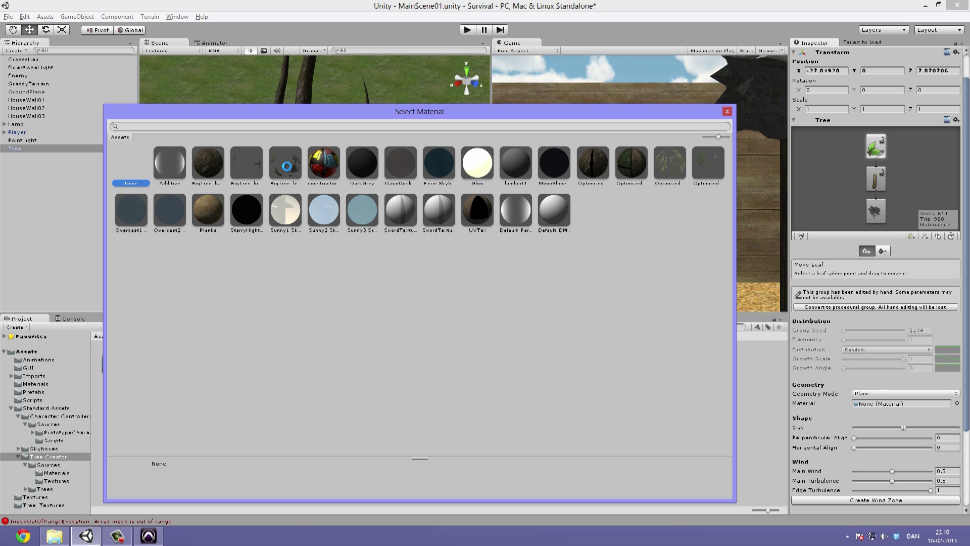
left_click(287, 166)
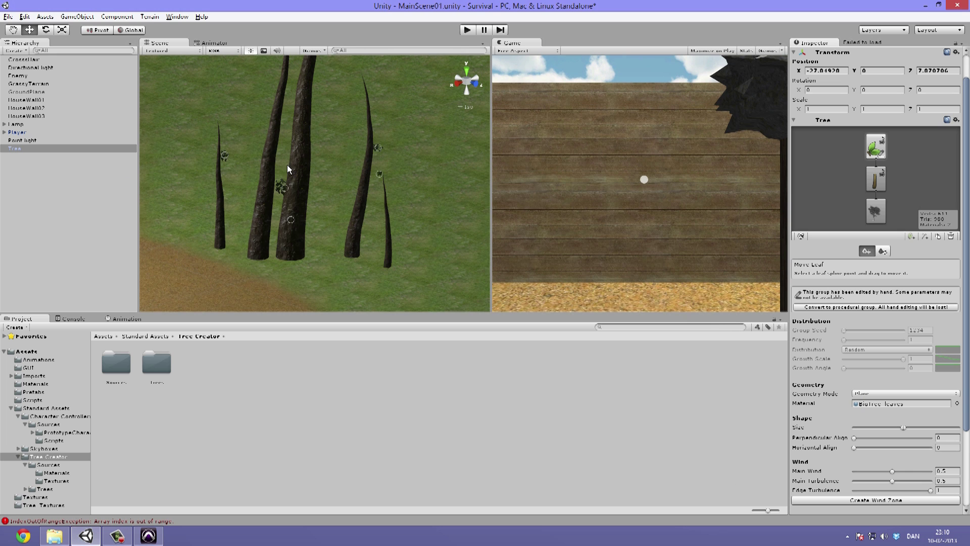
left_click_drag(318, 161, 391, 153, "alt")
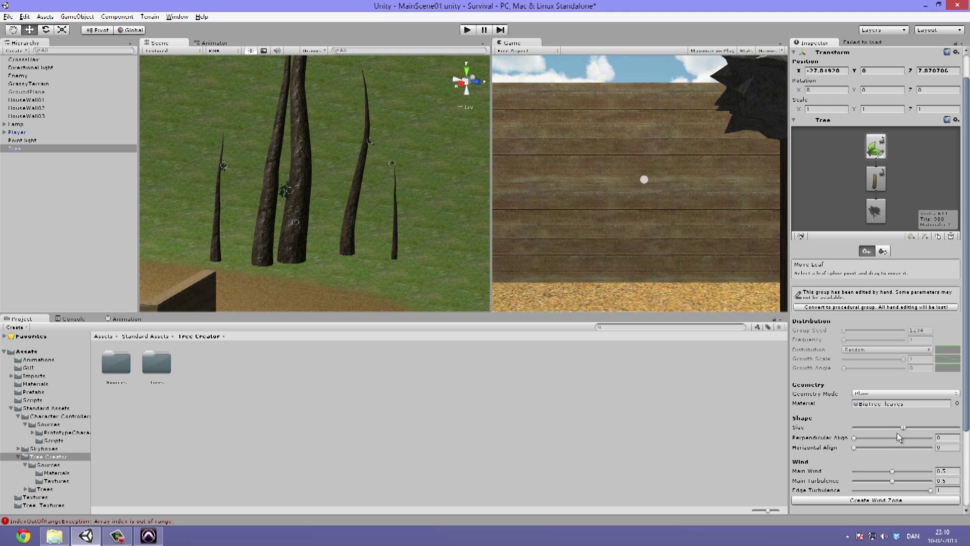
- Try the leaf group's Size setting and return the hand-edited group to procedural
mouse_move(910, 426)
left_mouse_down()
mouse_move(960, 429)
mouse_move(913, 427)
left_mouse_up()
left_click(905, 307)
scroll(881, 277, "down", 3)
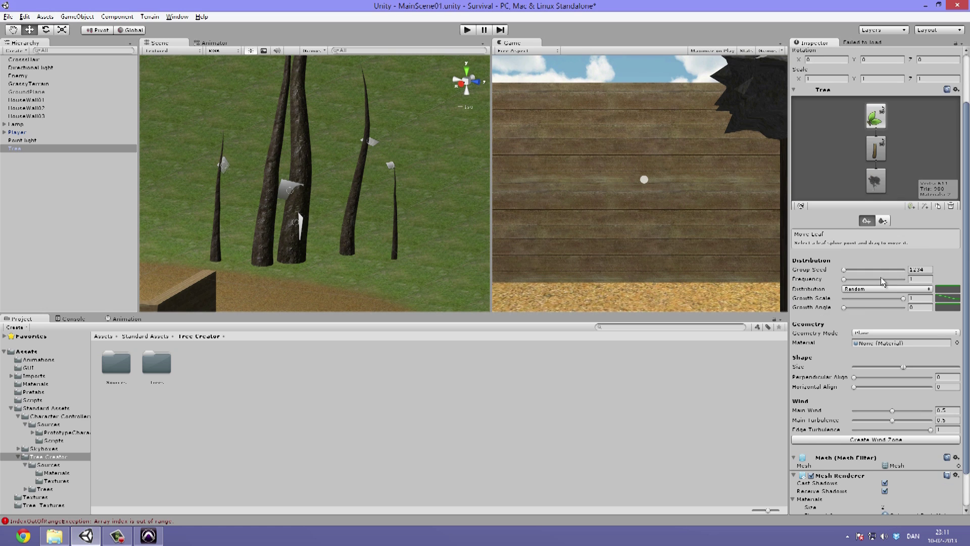
scroll(875, 277, "down", 3)
scroll(894, 309, "up", 2)
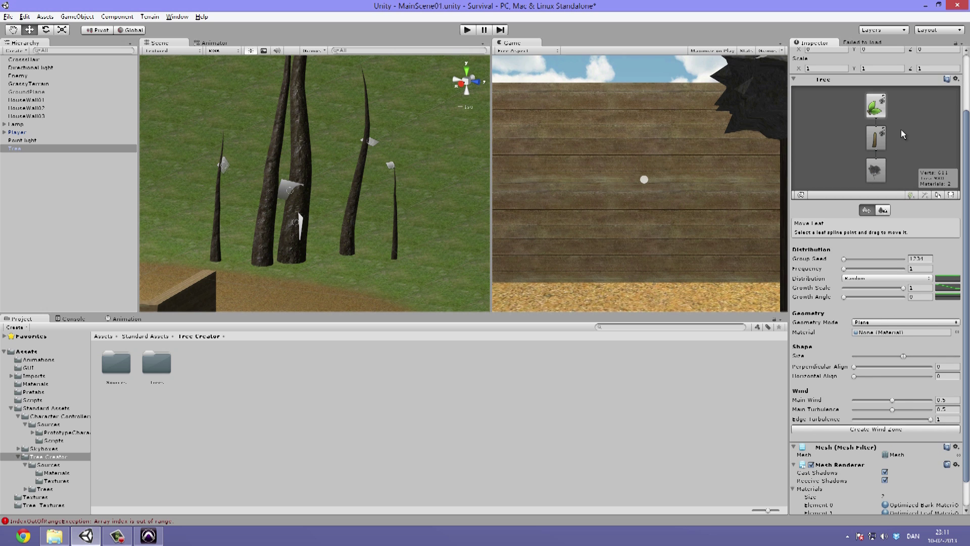
- Set the leaf group's Frequency to 40 and assign the BigTree_leaves material to it
left_click_drag(444, 101, 359, 252, "alt")
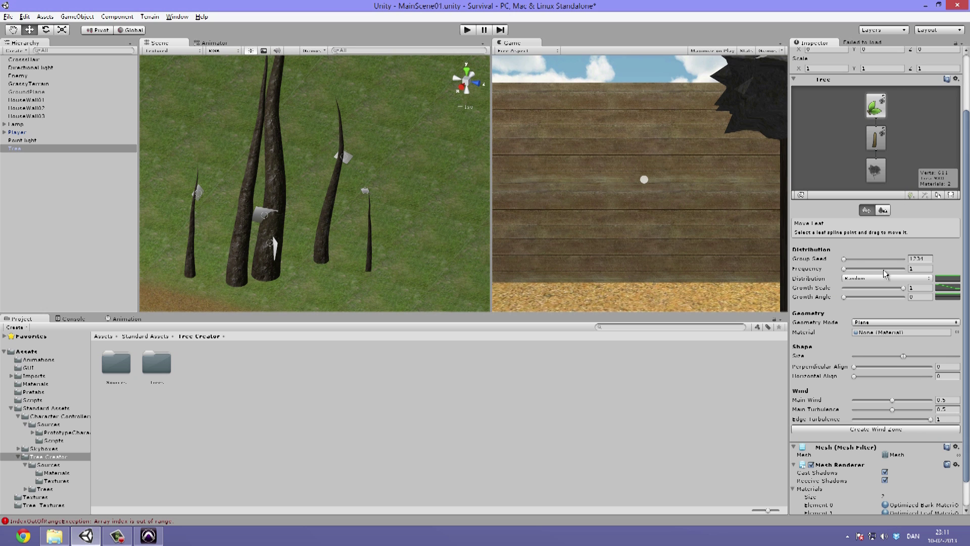
left_click_drag(853, 268, 869, 274)
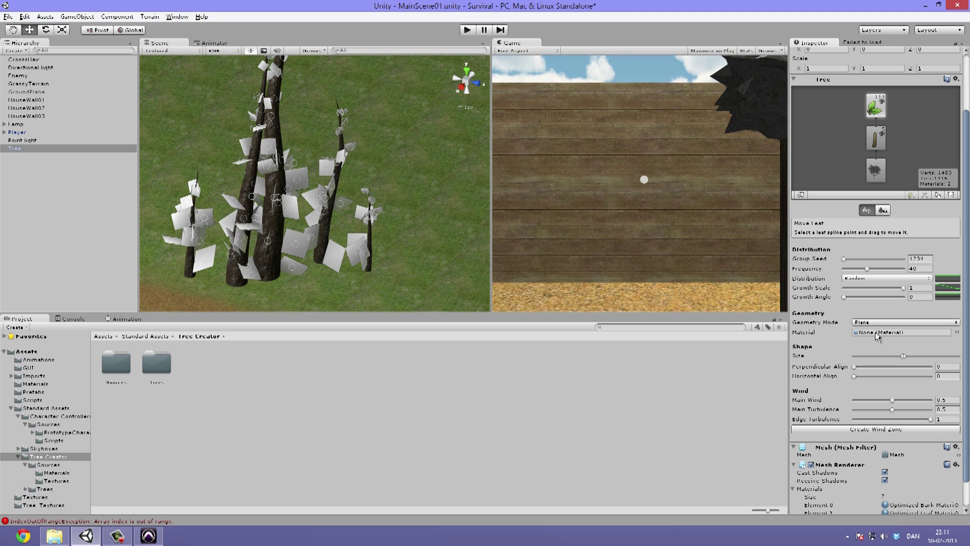
left_click(957, 332)
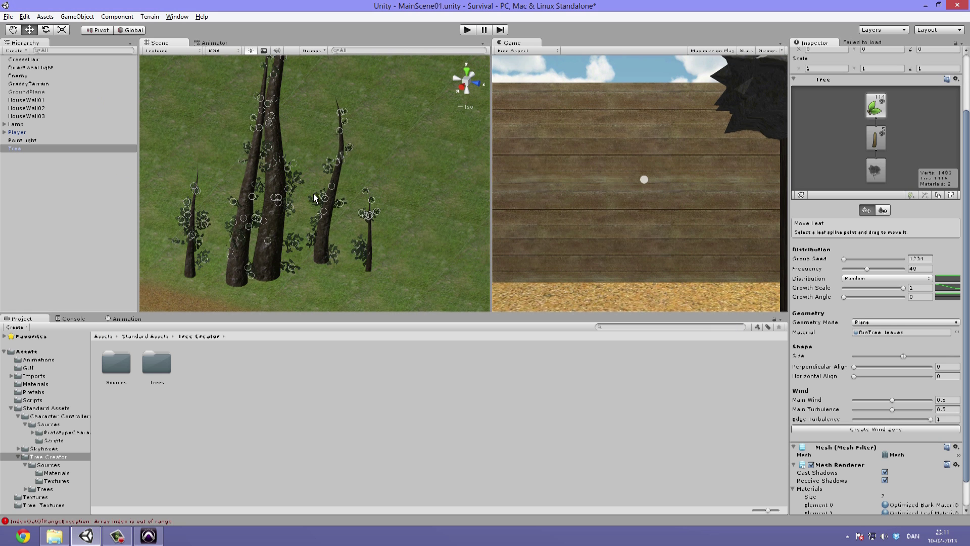
- View the leafy trunks from several sides and return the hand-edited leaf group to its procedural state
left_click(377, 186)
left_click_drag(380, 186, 266, 190, "alt")
left_click(266, 190)
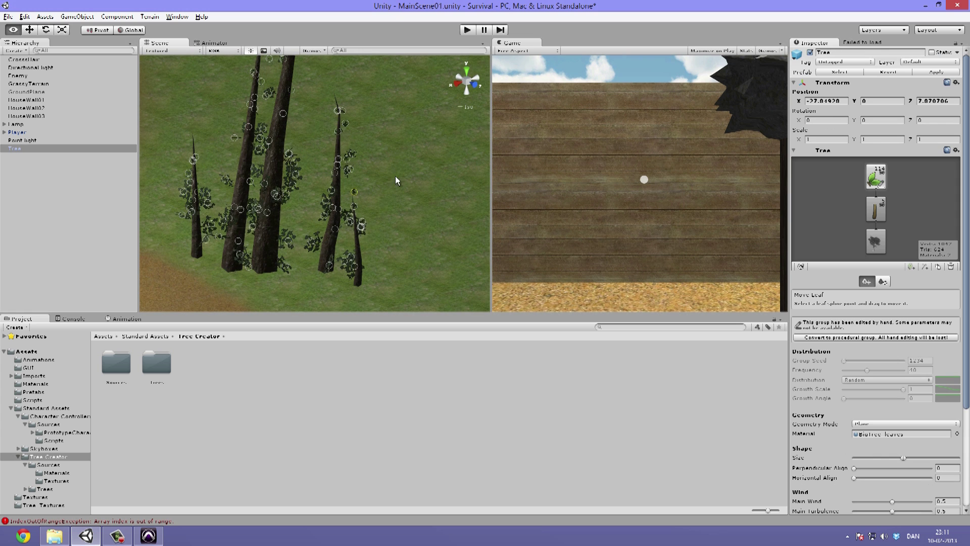
left_click_drag(403, 152, 369, 154, "alt")
scroll(889, 343, "down", 3)
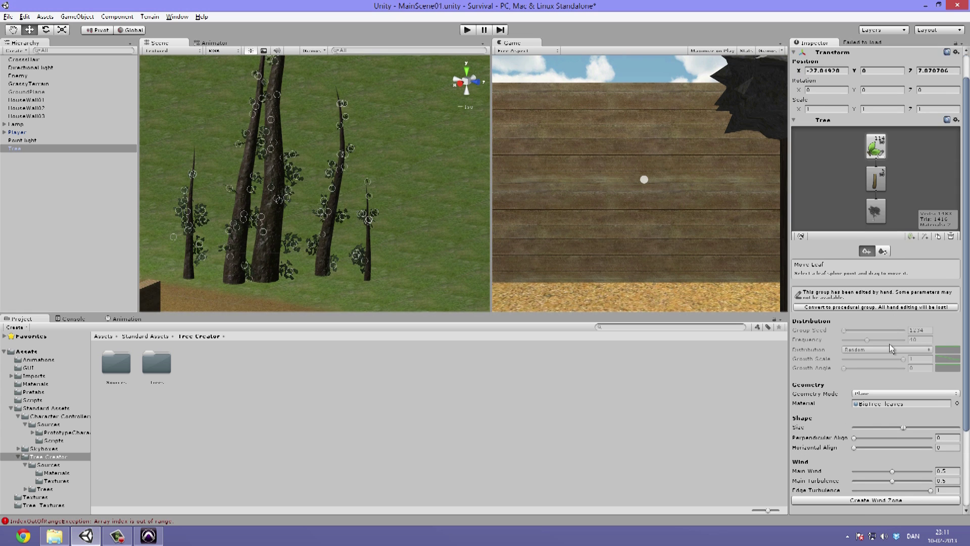
left_click(859, 246)
scroll(874, 252, "down", 1)
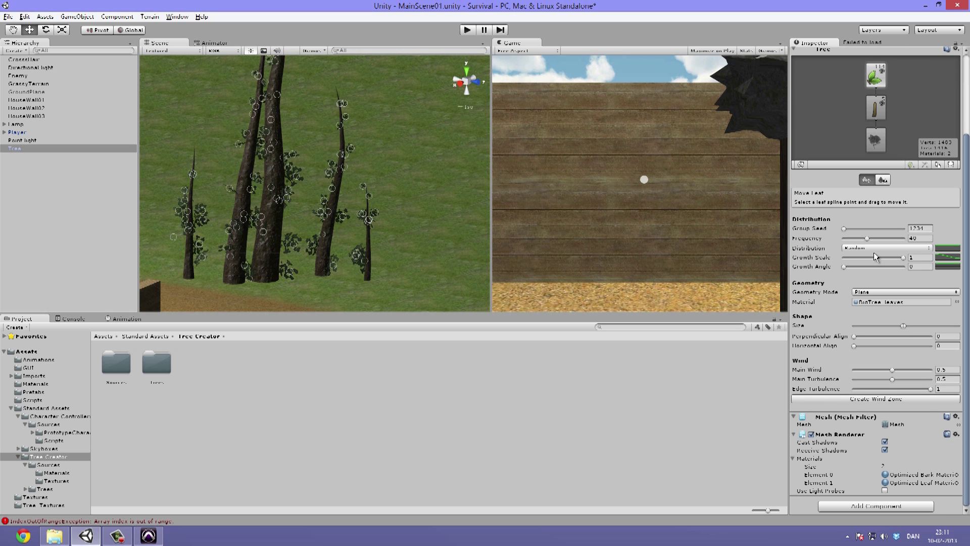
- Try the Alternate and Opposite distributions on the leaf group, and set it back to Random
left_click(872, 248)
left_click(888, 272)
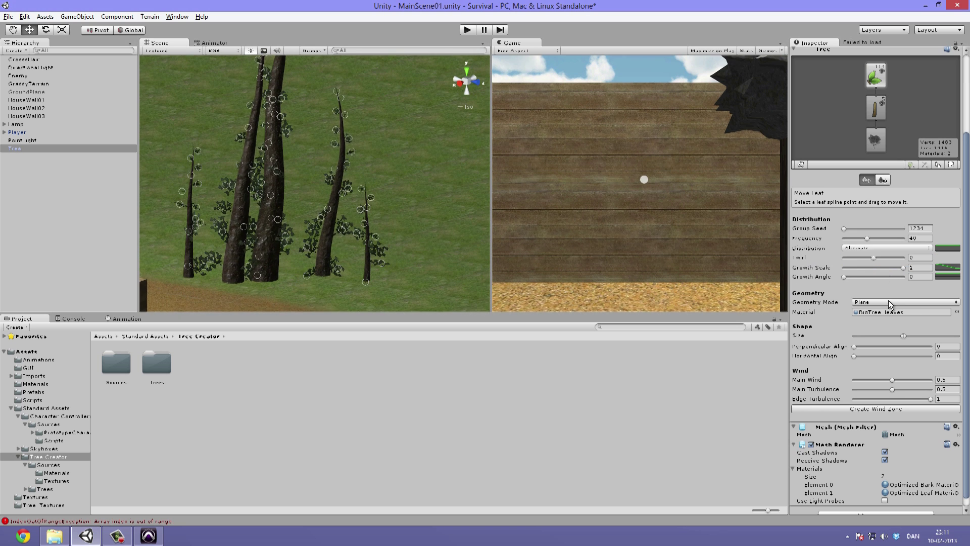
left_click(889, 302)
left_click(876, 248)
left_click(882, 282)
left_click(877, 250)
left_click(872, 260)
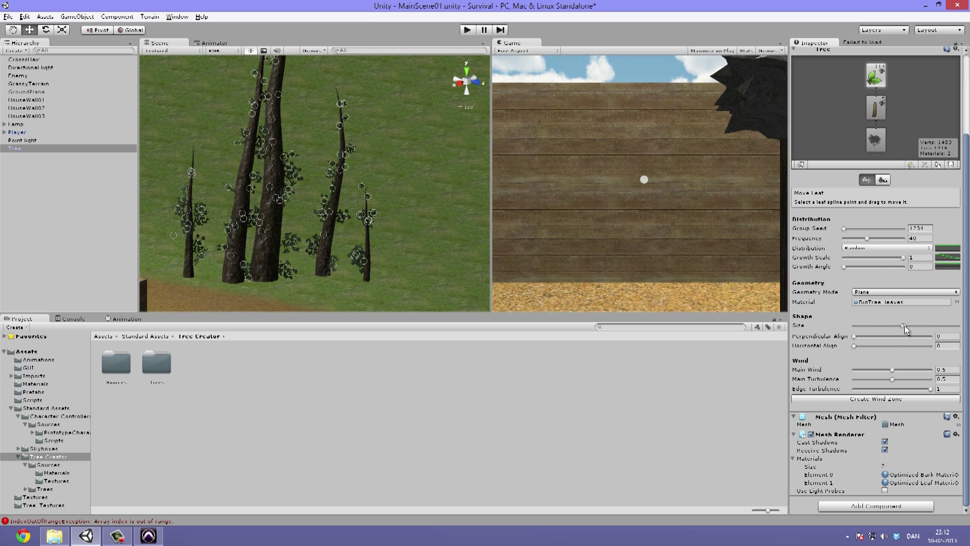
- Try a larger maximum leaf Size and the Perpendicular Align setting, and undo the size change
mouse_move(905, 326)
left_mouse_down()
mouse_move(931, 326)
mouse_move(921, 329)
left_mouse_up()
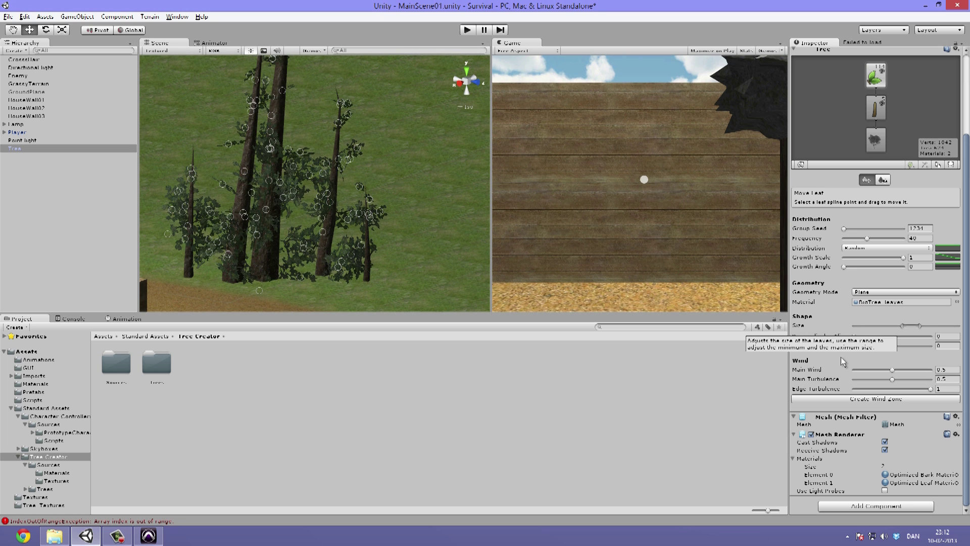
mouse_move(863, 336)
left_mouse_down()
mouse_move(943, 336)
mouse_move(849, 346)
left_mouse_up()
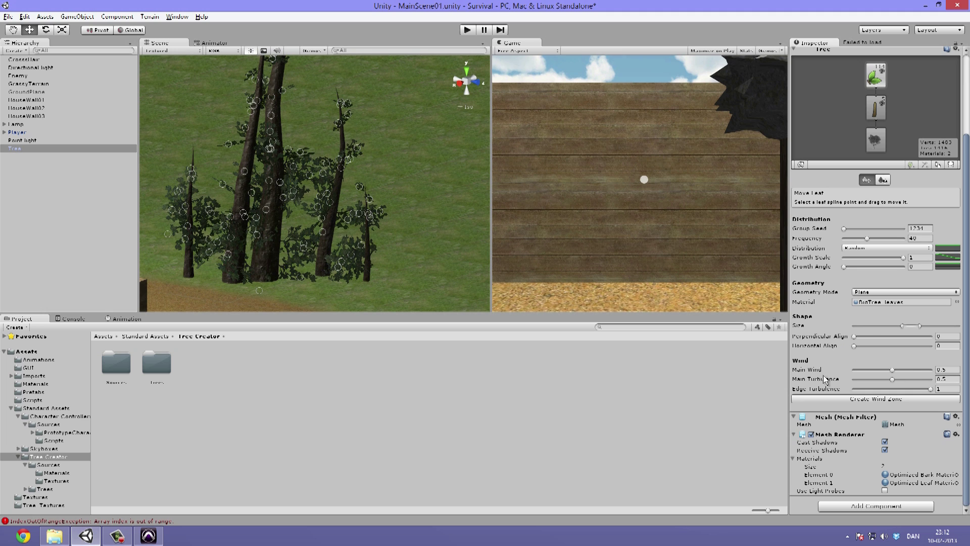
scroll(923, 254, "up", 3)
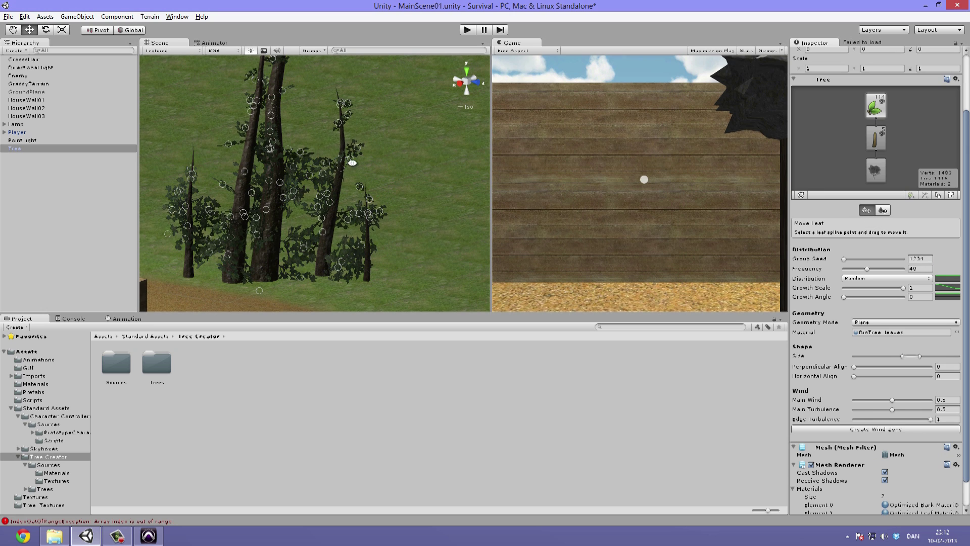
left_click_drag(350, 160, 318, 167)
key("ctrl+z")
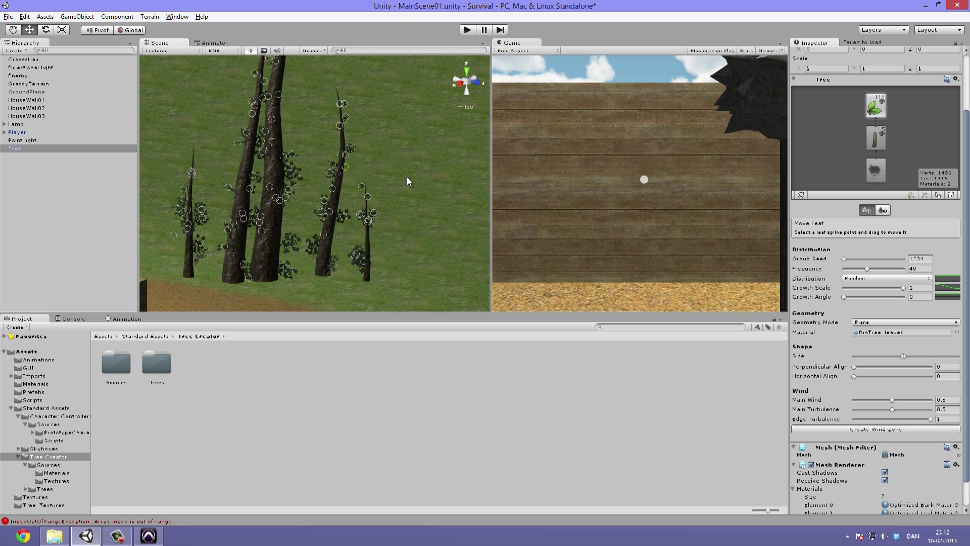
- View the tree from farther away and step back through the leaf distribution changes to Random
left_click_drag(406, 176, 358, 192, "alt")
key("ctrl+z")
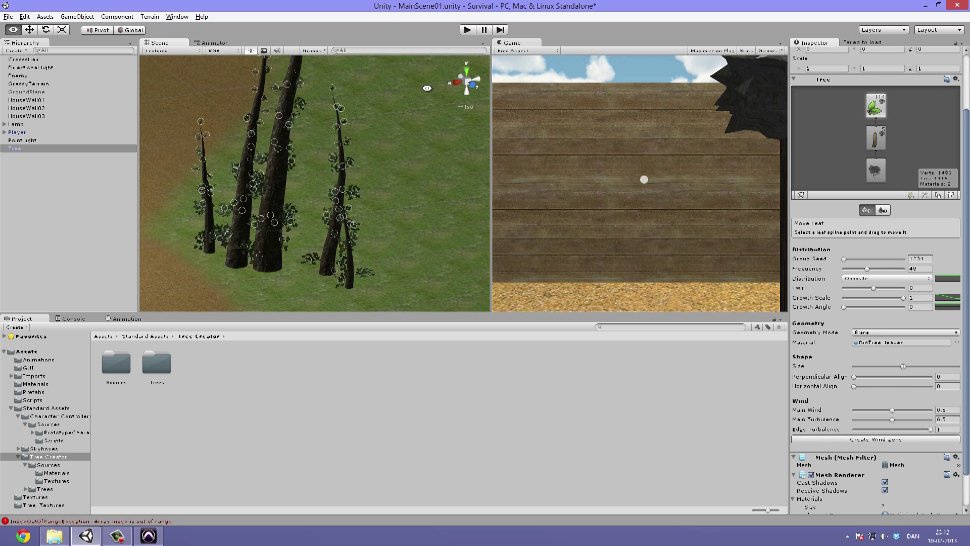
left_click_drag(427, 86, 561, 89, "alt")
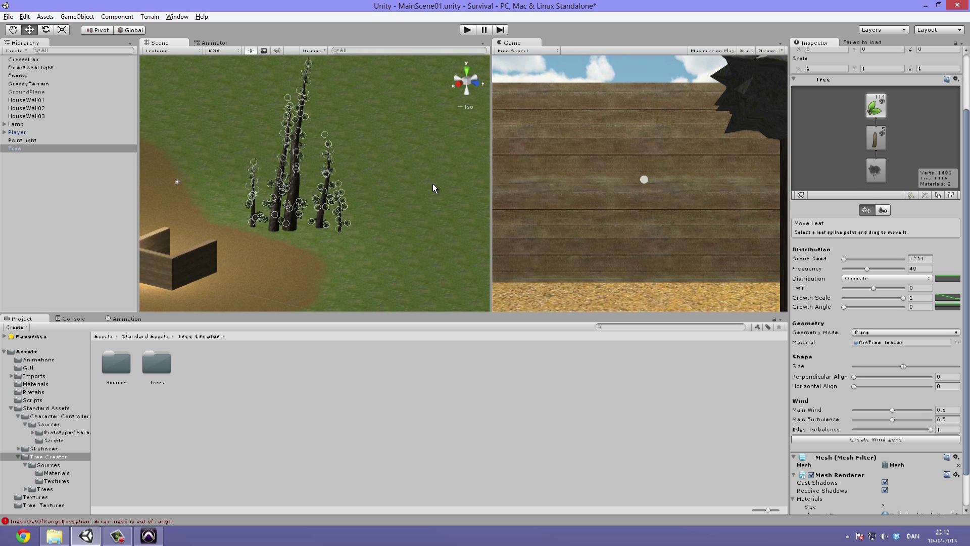
key("ctrl+z")
key("ctrl+z")
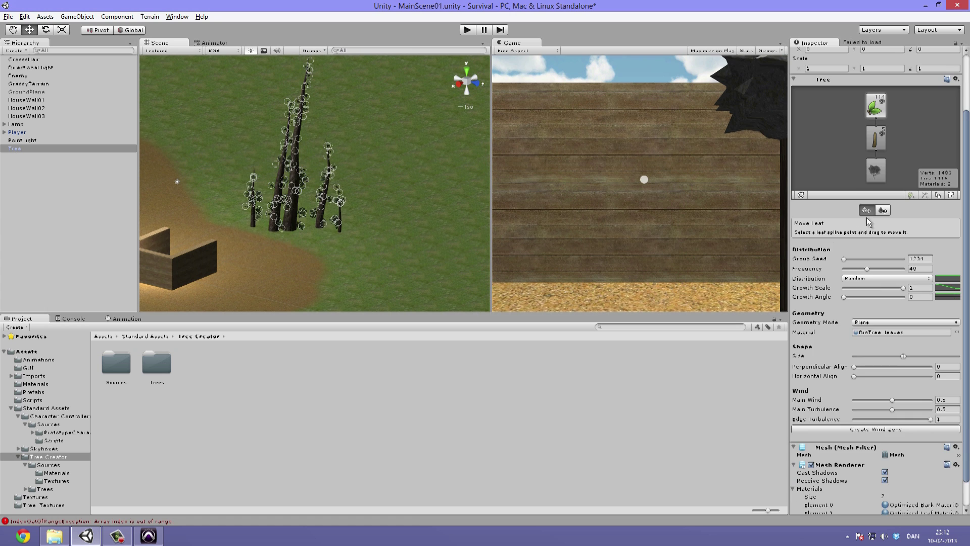
- Replace the leaf group with a second branch group growing from the trunks
scroll(867, 202, "up", 3)
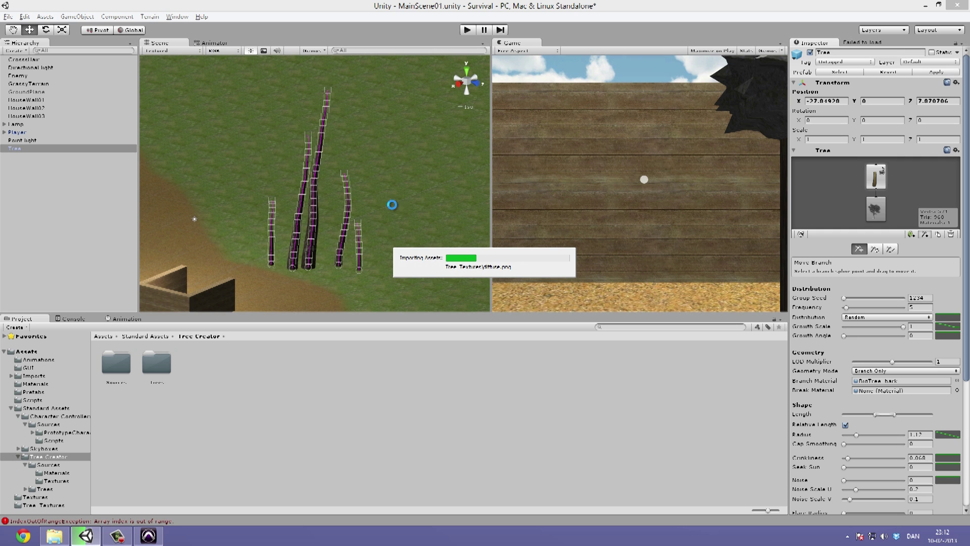
left_click_drag(383, 212, 314, 252, "alt")
scroll(332, 177, "up", 5)
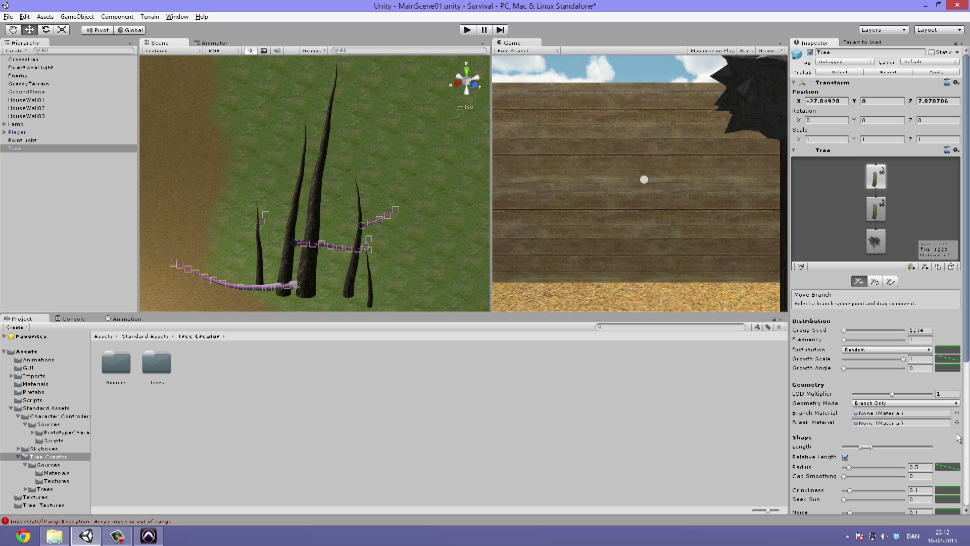
- Assign BigTree_bark as the new branch group's Branch Material and check the side branches from several angles
left_click(957, 412)
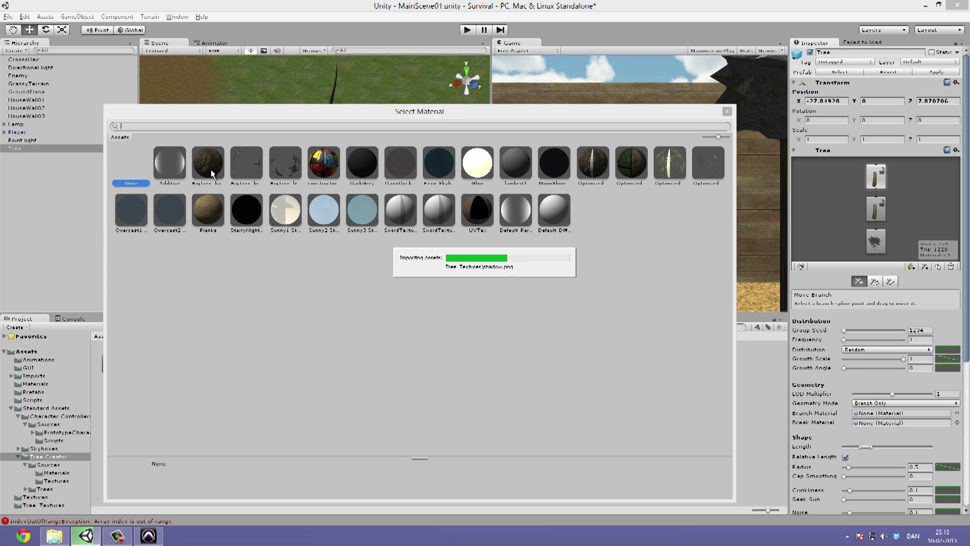
double_click(210, 169)
left_click_drag(336, 223, 232, 244, "alt")
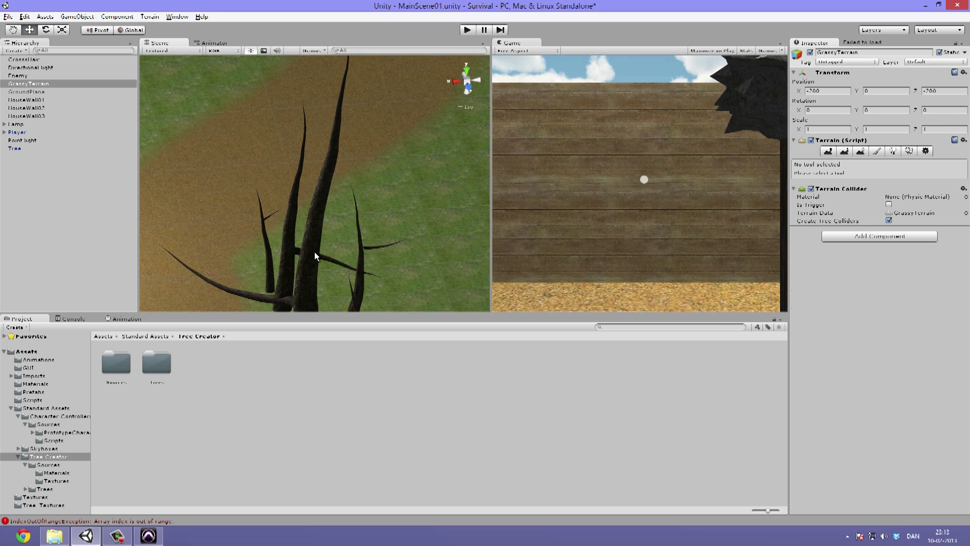
left_click(314, 250)
left_click_drag(315, 251, 413, 218, "alt")
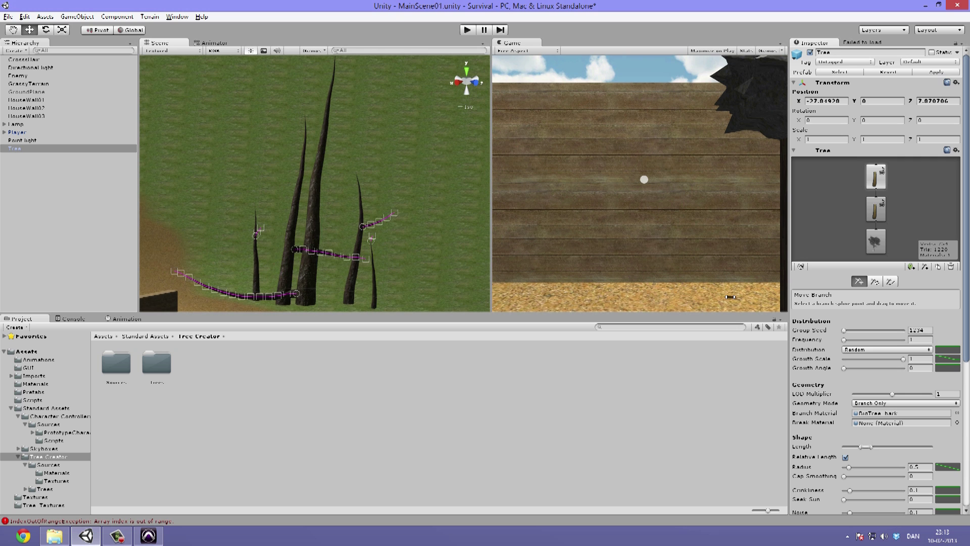
- Try the Alternate distribution on the side branches and return it to Random, comparing the tree from different angles
left_click_drag(862, 339, 845, 348)
left_click(862, 348)
left_click(870, 372)
right_click_drag(255, 175, 53, 239)
left_click(857, 348)
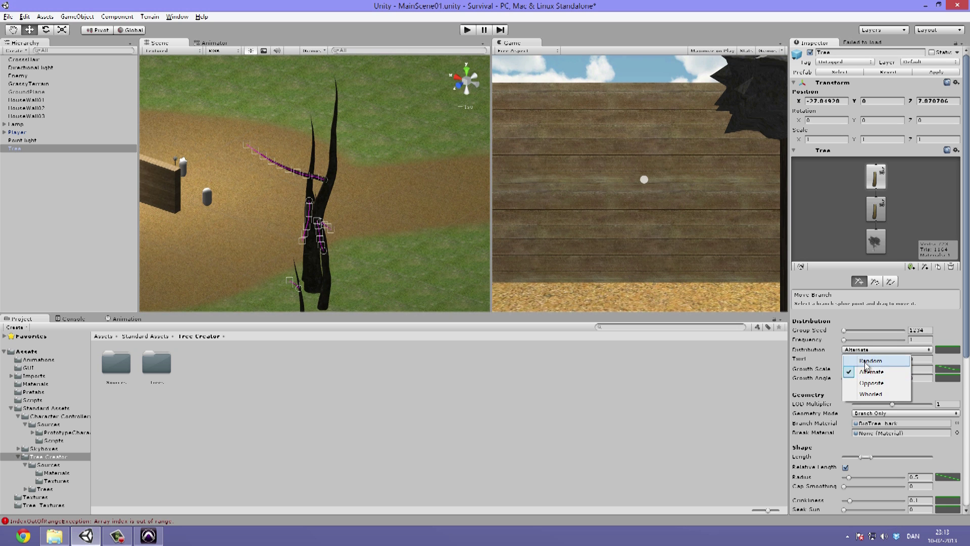
left_click(854, 373)
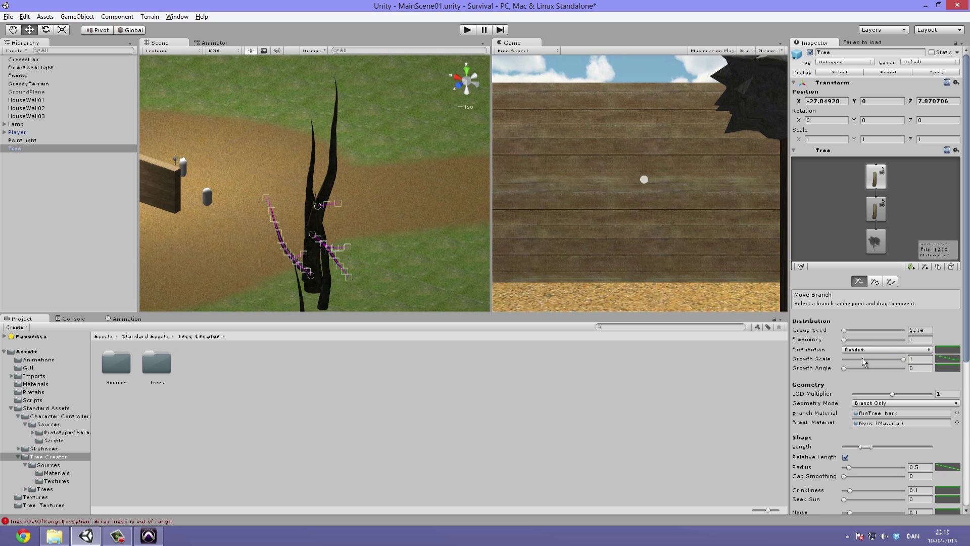
right_click_drag(429, 214, 498, 202)
- Shift the side branches' Length range slightly shorter and look over the remaining shape and wind settings
scroll(844, 359, "down", 1)
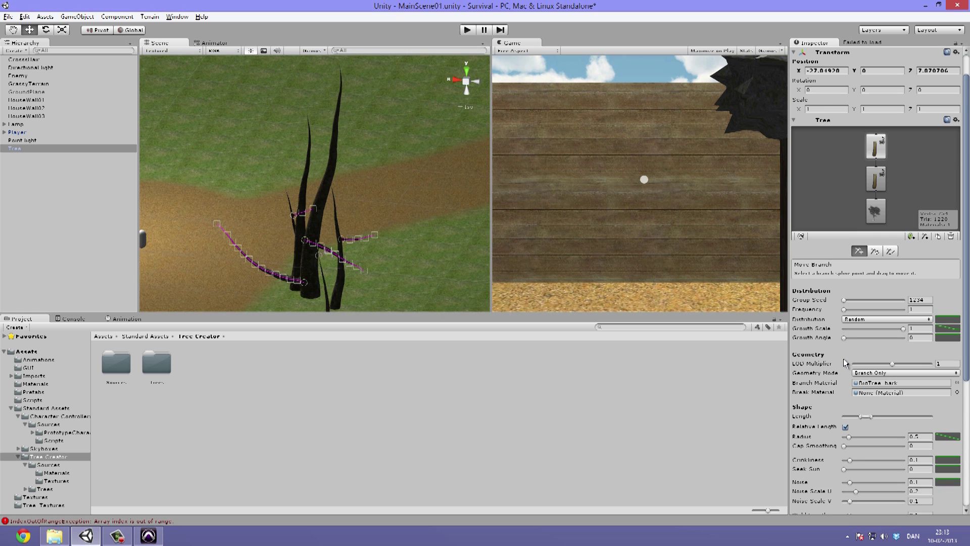
left_click_drag(865, 417, 859, 420)
scroll(859, 405, "down", 2)
scroll(900, 418, "down", 2)
scroll(899, 417, "down", 2)
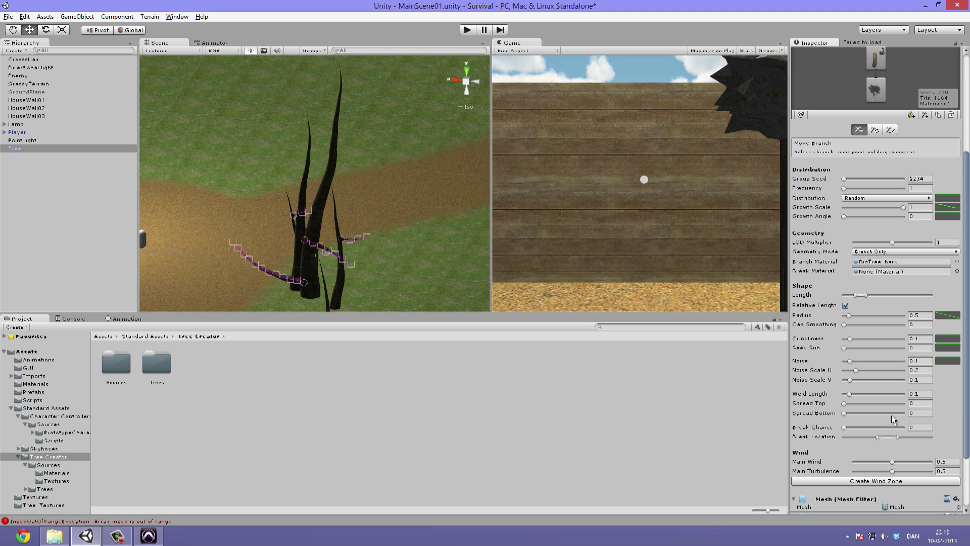
scroll(883, 409, "up", 1)
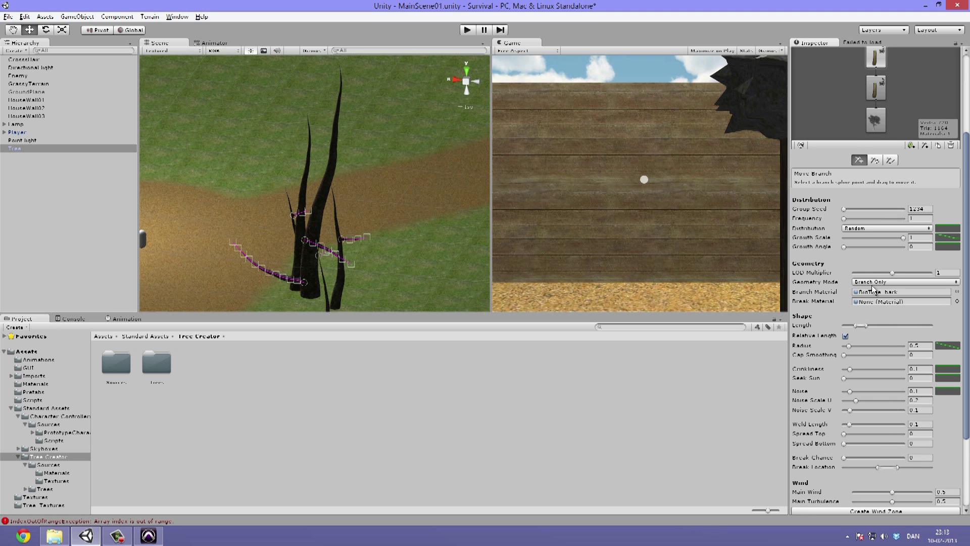
scroll(870, 260, "up", 1)
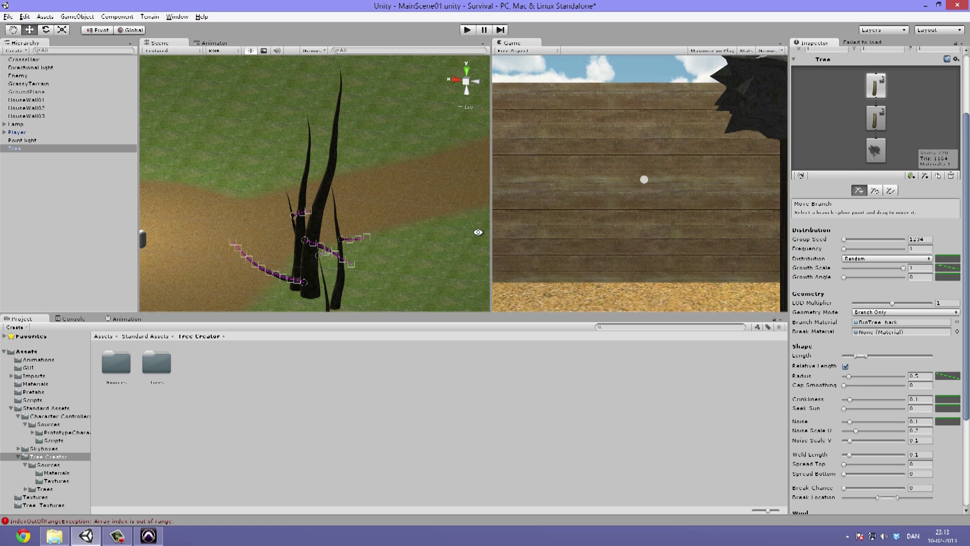
left_click_drag(386, 211, 446, 236, "alt")
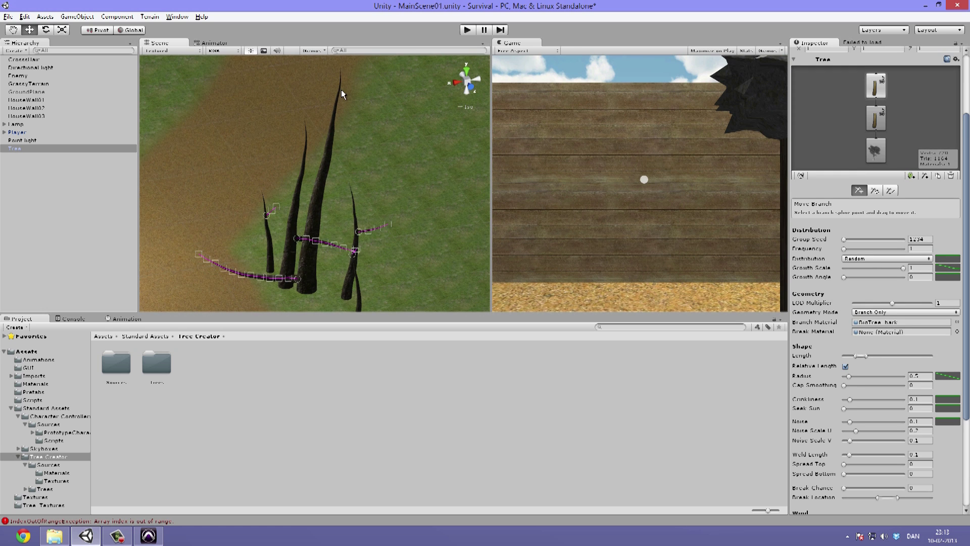
- Try moving several side branches by hand to higher positions on the trunks with the Move Branch tool
left_click(891, 191)
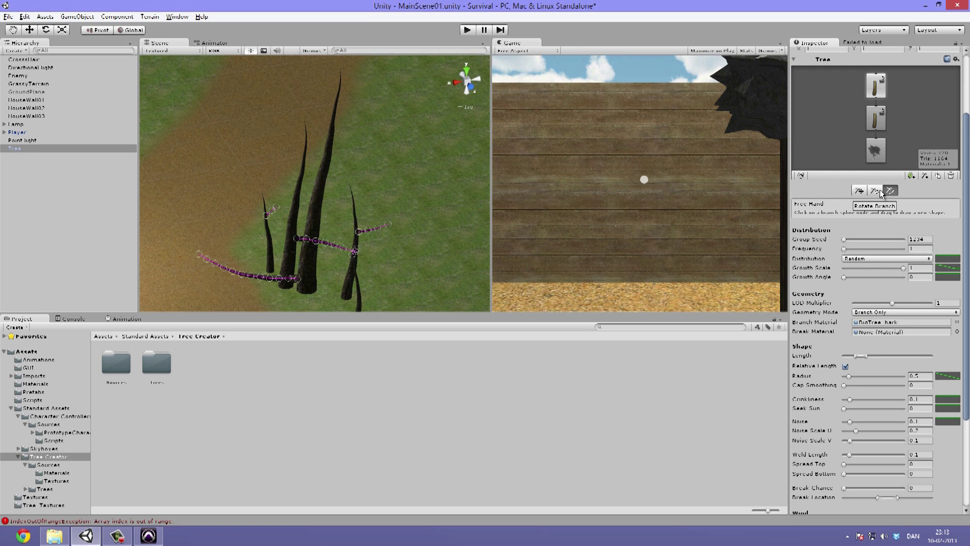
left_click(859, 191)
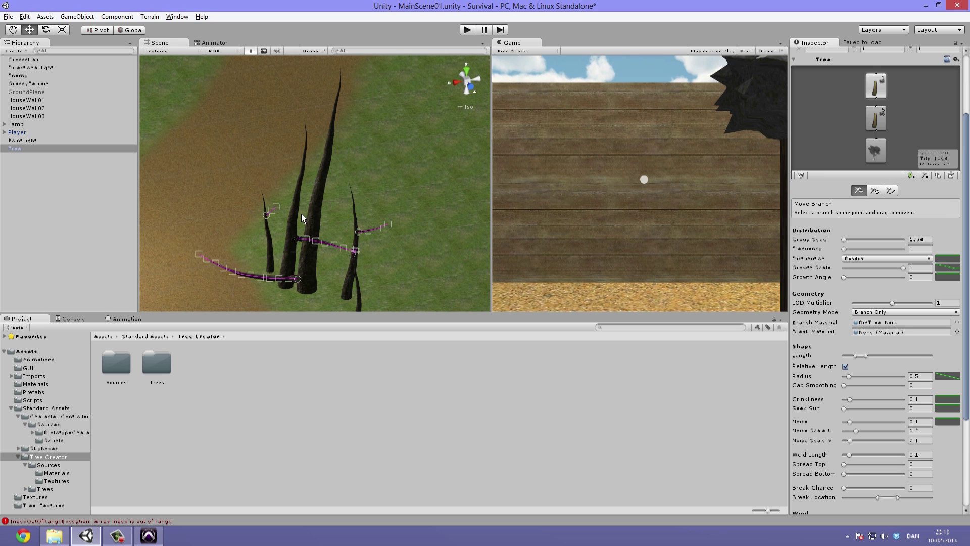
left_click_drag(299, 242, 302, 100)
left_click_drag(342, 234, 341, 195)
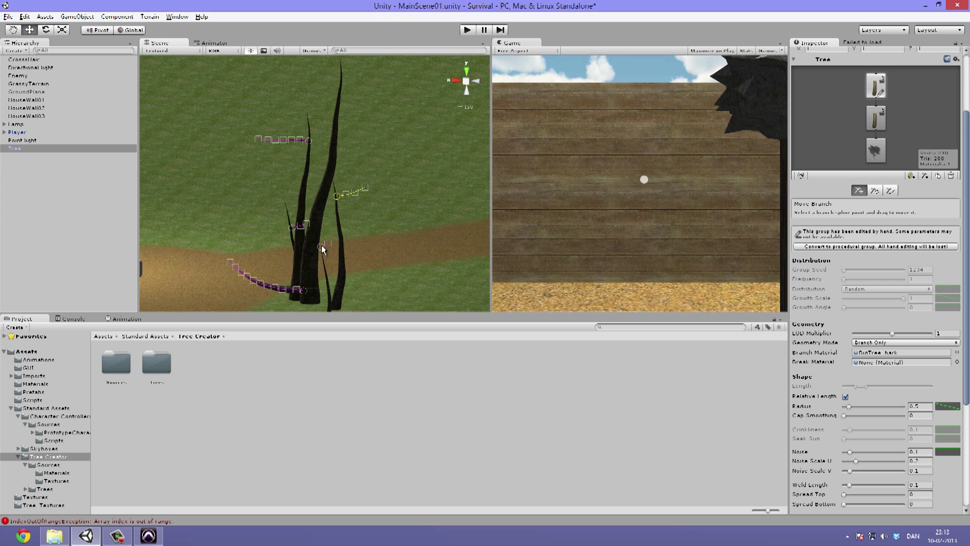
left_click_drag(321, 244, 328, 96)
left_click_drag(307, 169, 291, 185, "alt")
left_click_drag(264, 223, 396, 147)
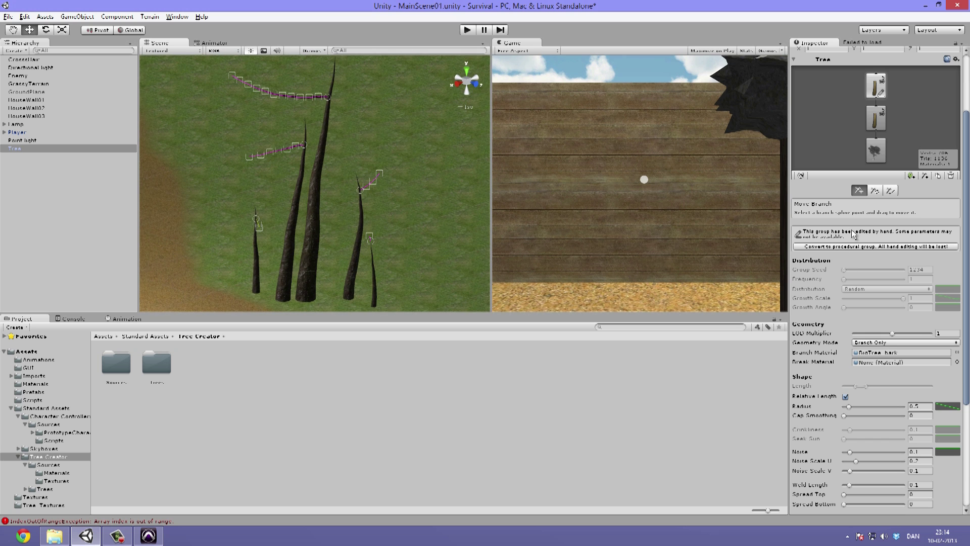
- Convert the hand-edited side branch group back to a procedural group and set its Frequency to 4
left_click(856, 247)
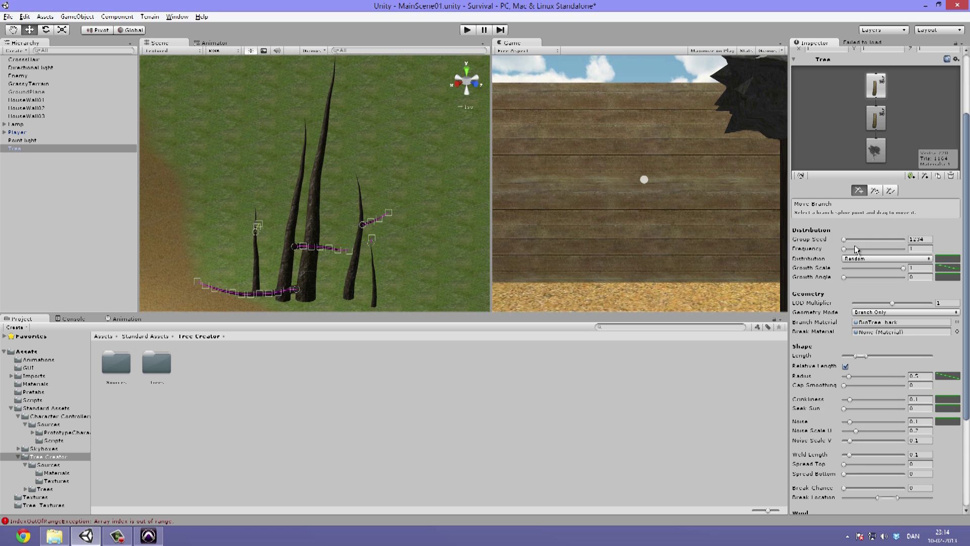
key("ctrl+z")
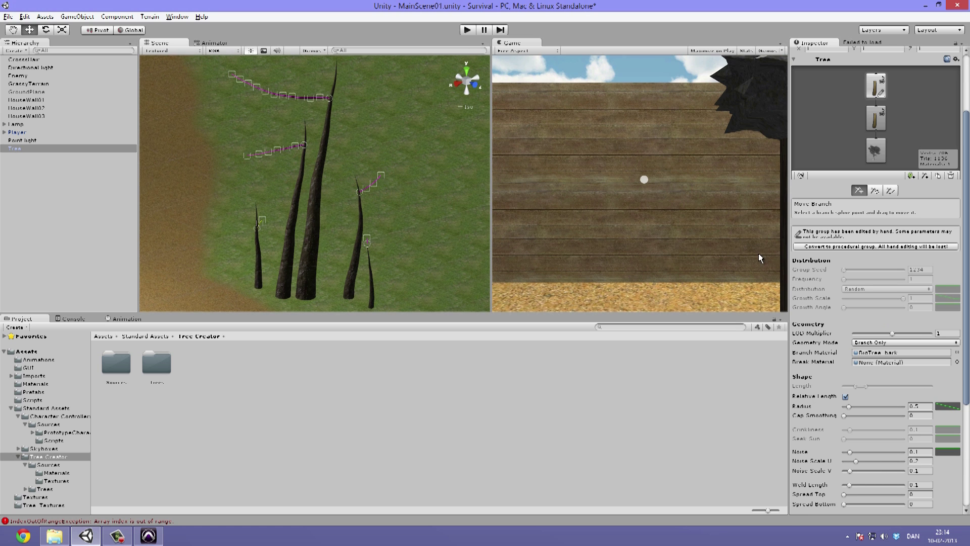
left_click(827, 247)
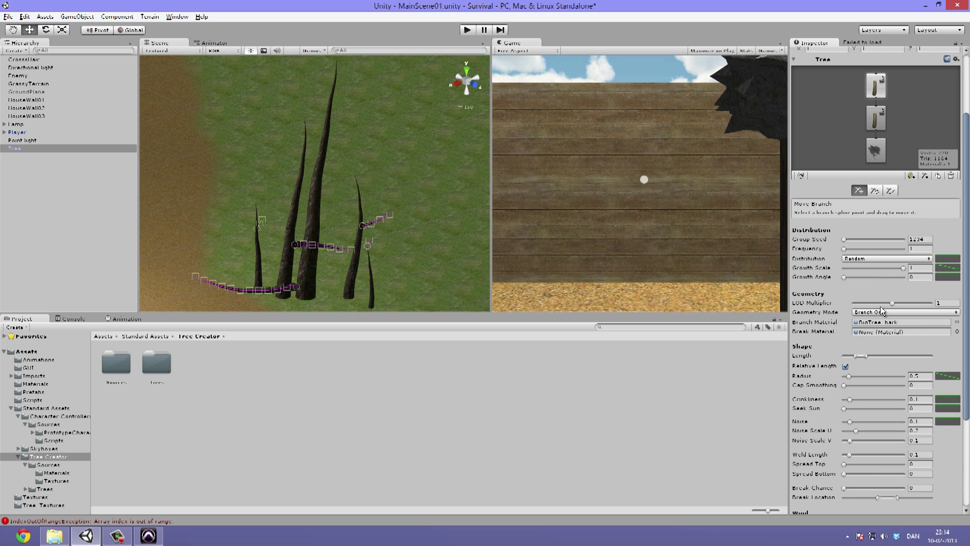
left_click(848, 249)
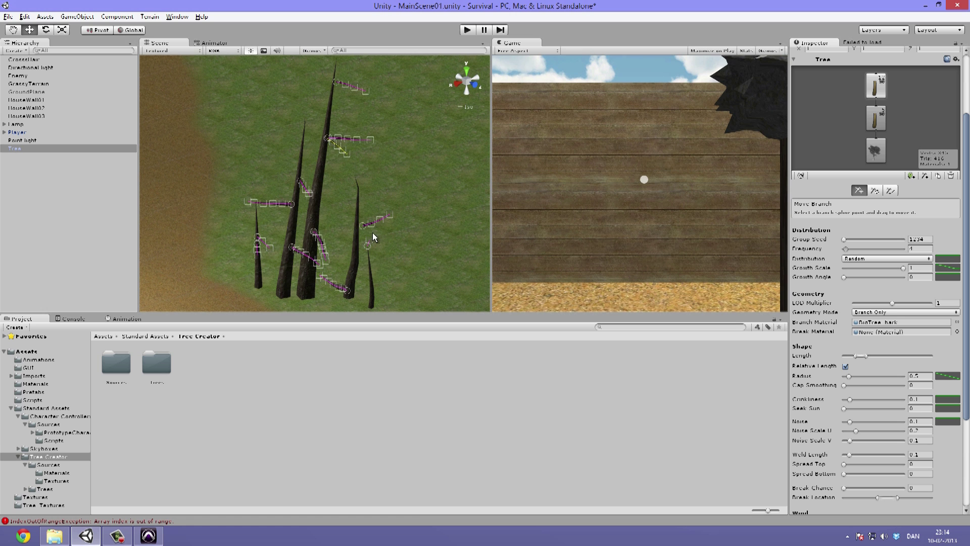
right_click_drag(329, 215, 437, 199)
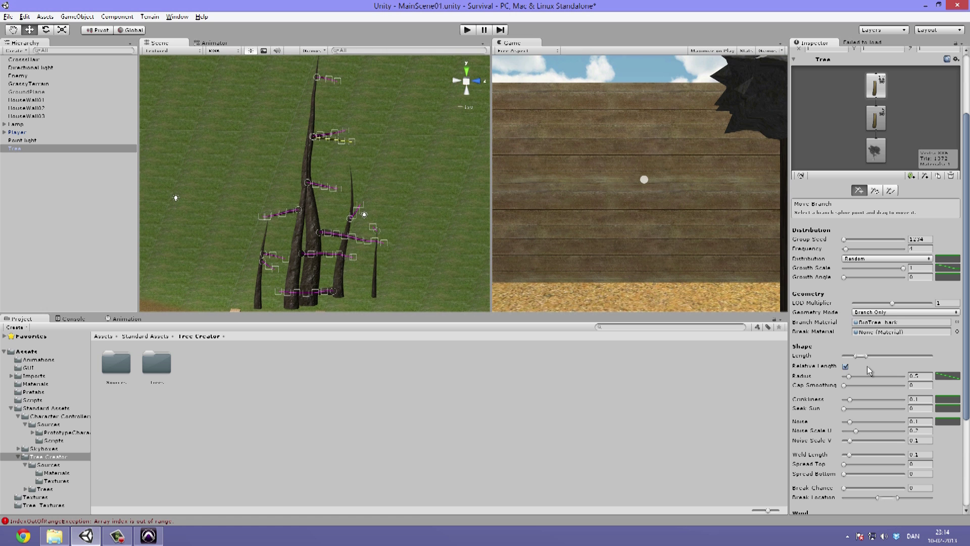
- Set the side branches' Spread Top to 0.229, Crinkliness to 0.136 and Seek Sun to about 0.65
scroll(862, 395, "down", 1)
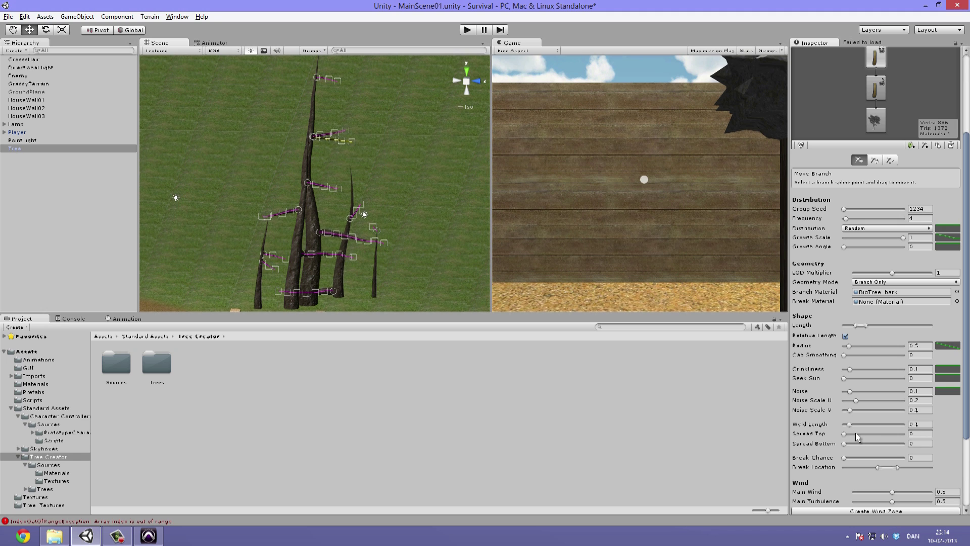
mouse_move(856, 433)
left_mouse_down()
mouse_move(868, 432)
mouse_move(819, 433)
mouse_move(859, 433)
left_mouse_up()
left_click_drag(857, 370, 883, 374)
left_click_drag(278, 213, 156, 177, "alt")
- Try stretching one upper side branch far outward by a spline point and undo the move
left_click_drag(320, 154, 128, 153)
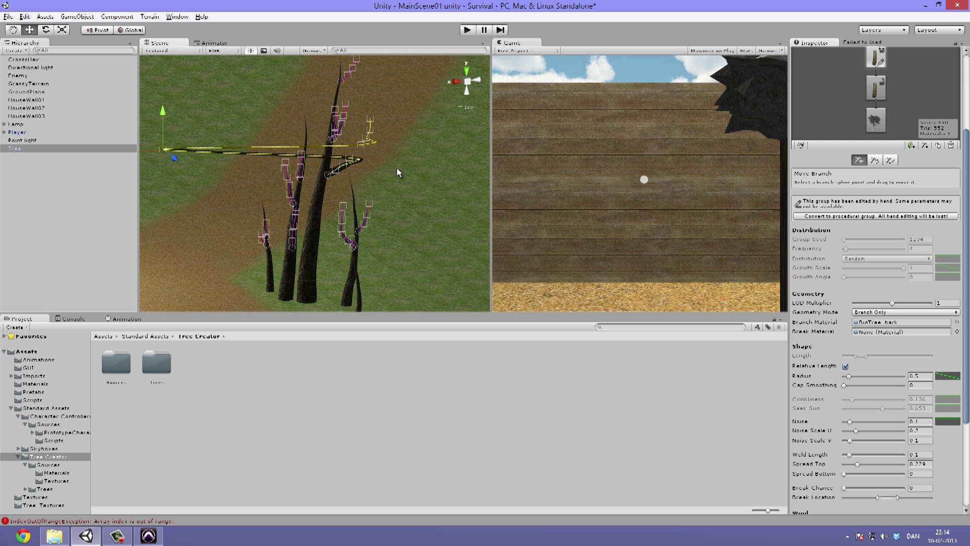
key("ctrl+z")
left_click_drag(417, 177, 684, 162, "alt")
- Add a leaf group to the side branches with Frequency 29 and assign BigTree_leaves as its Material
scroll(910, 113, "up", 5)
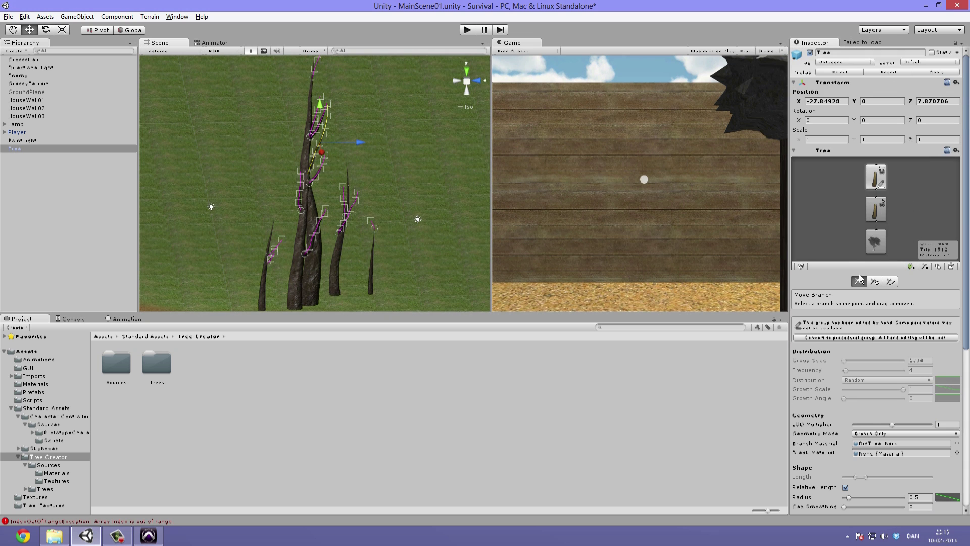
left_click(915, 269)
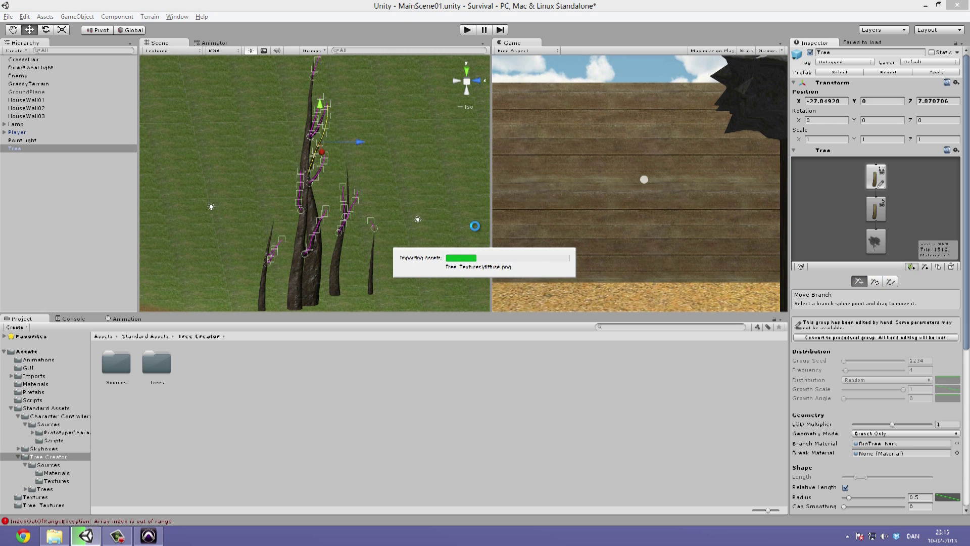
left_click_drag(416, 226, 286, 229, "alt")
left_click_drag(862, 373, 861, 374)
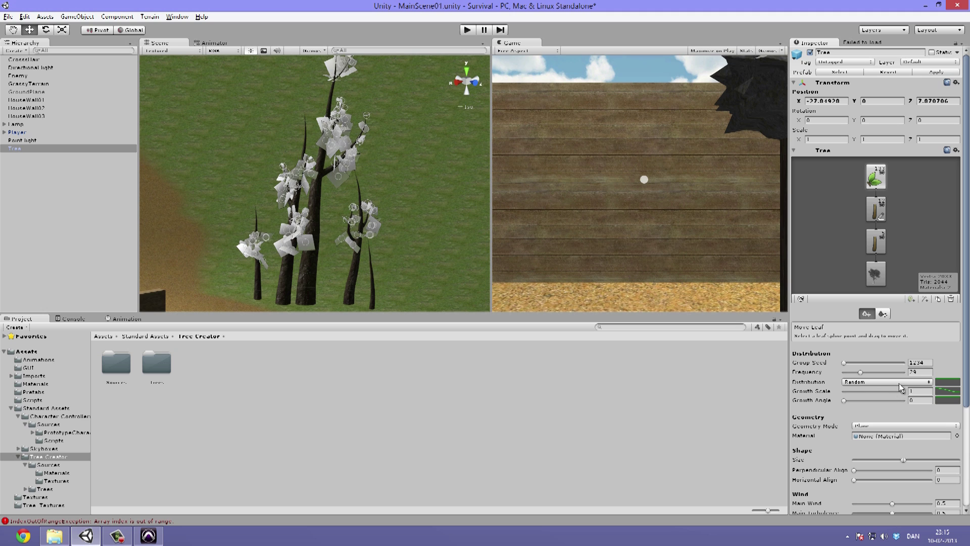
left_click(957, 436)
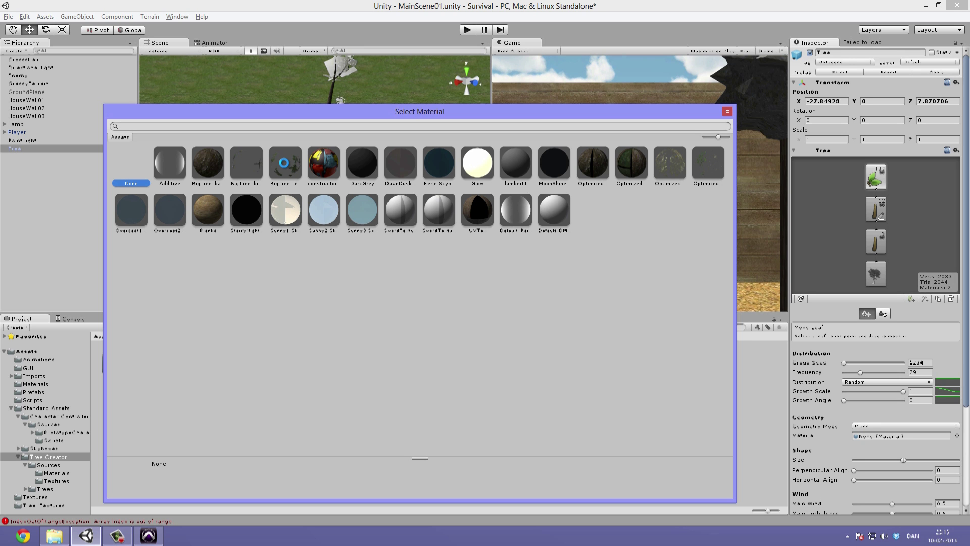
double_click(284, 163)
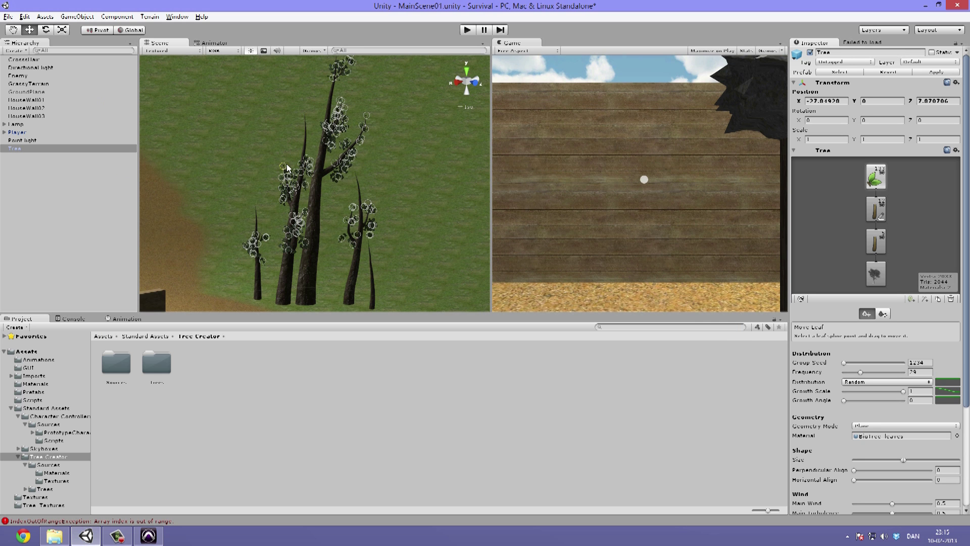
- Examine the leafy tree in the scene from several angles and from farther away
left_click_drag(342, 182, 431, 209, "alt")
left_click(396, 152)
left_click_drag(396, 152, 218, 172, "alt")
scroll(278, 182, "down", 5)
left_click(305, 237)
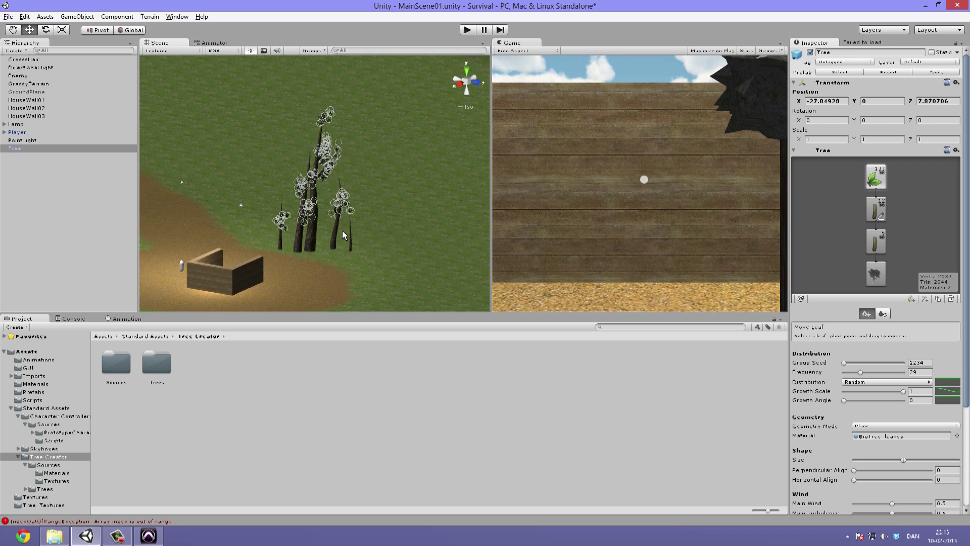
left_click_drag(372, 221, 221, 200, "alt")
left_click_drag(344, 186, 343, 224, "alt")
scroll(380, 195, "down", 5)
left_click(326, 215)
left_click(314, 212)
left_click_drag(314, 215, 386, 134, "alt")
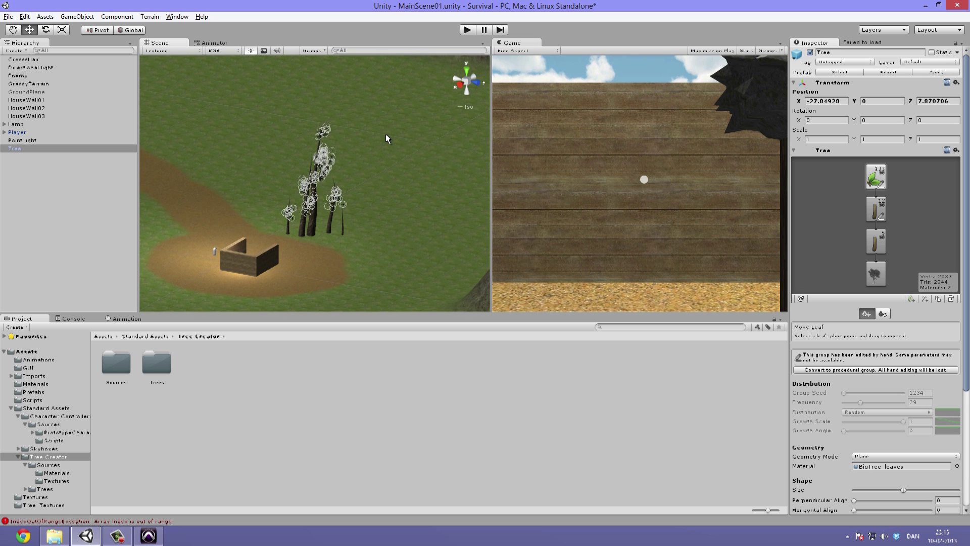
- Switch to the Chrome browser and look through the Brackeys home page's services, about and blog sections
left_click(23, 536)
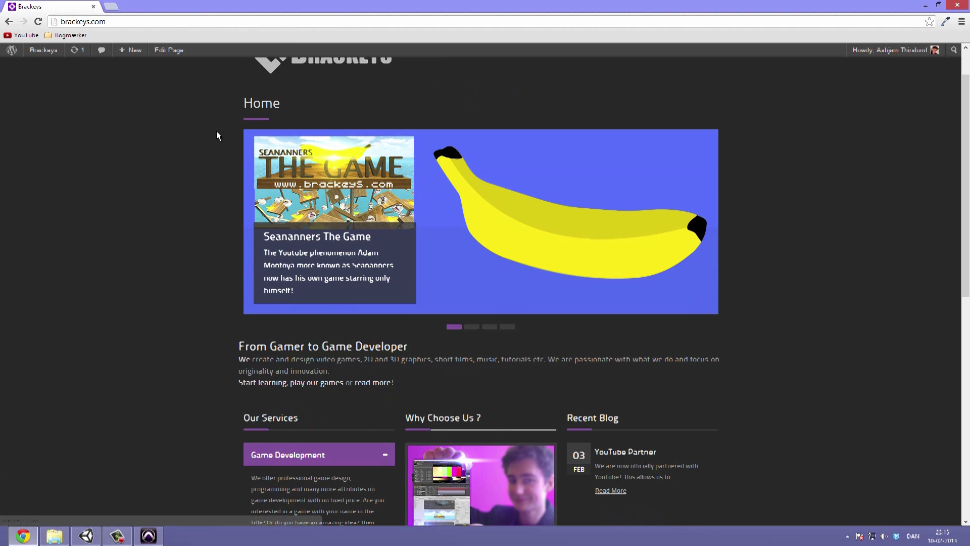
scroll(232, 245, "down", 2)
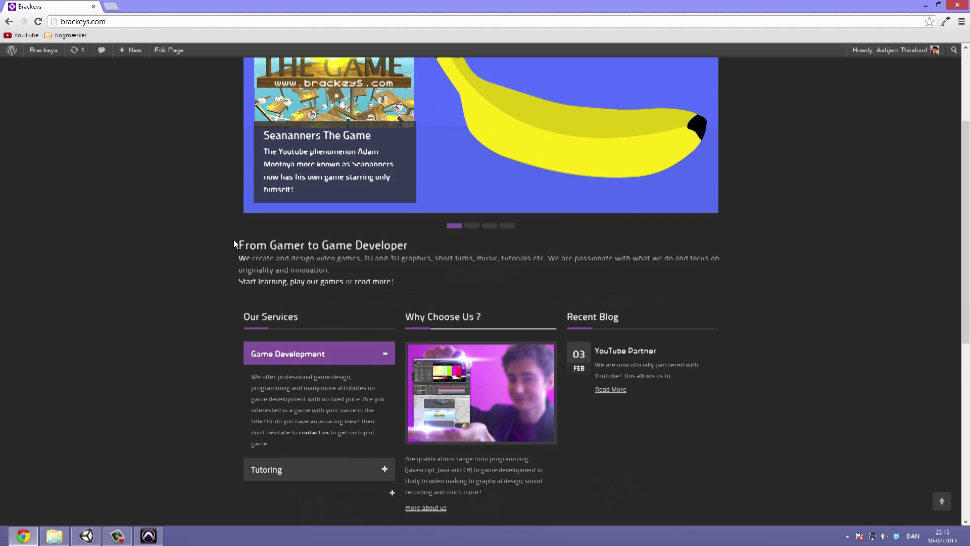
scroll(246, 234, "down", 4)
scroll(246, 233, "up", 5)
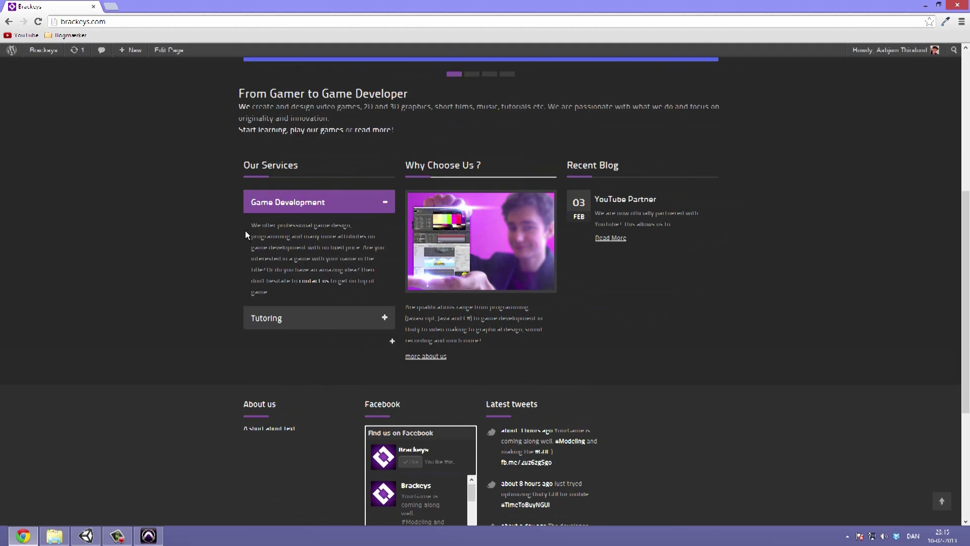
scroll(253, 233, "down", 4)
scroll(255, 318, "up", 2)
scroll(198, 300, "up", 4)
scroll(267, 296, "down", 1)
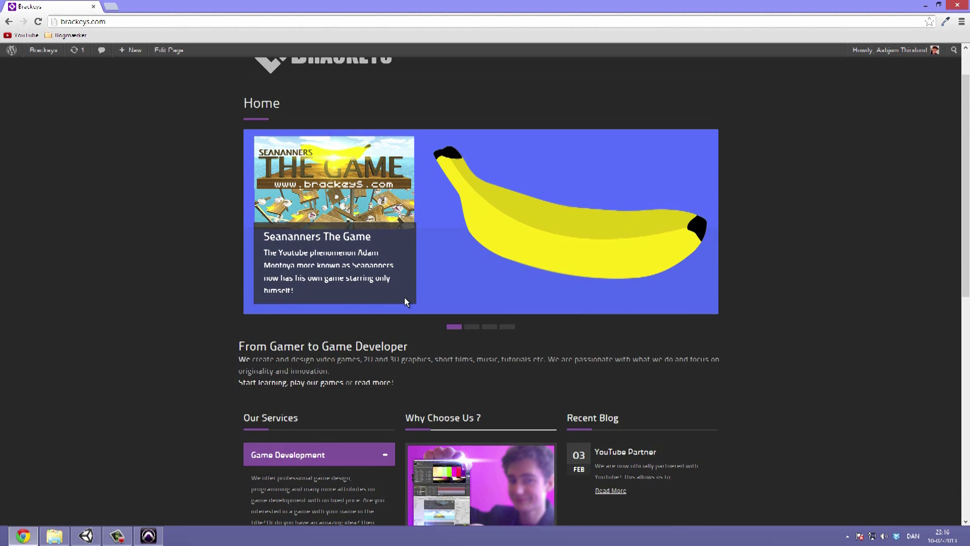
scroll(521, 408, "down", 1)
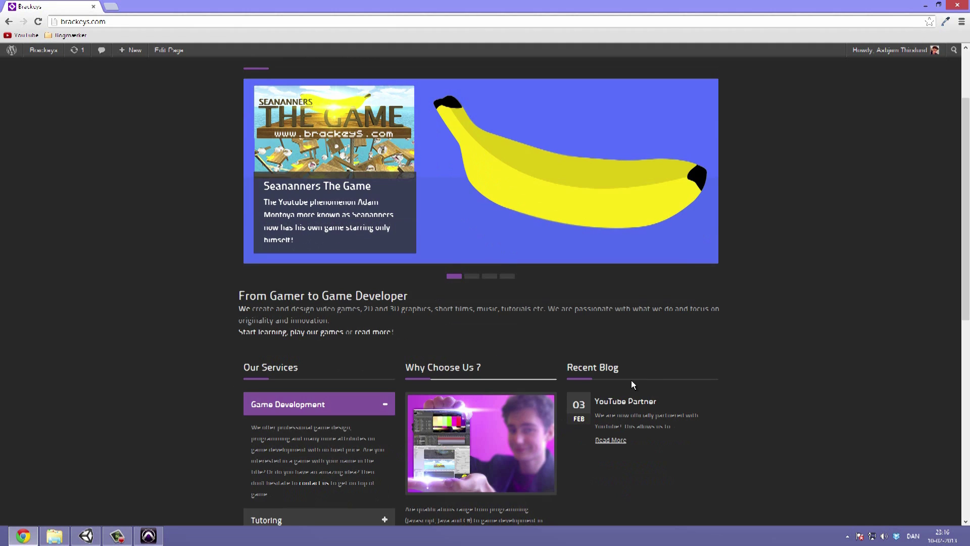
scroll(456, 396, "down", 1)
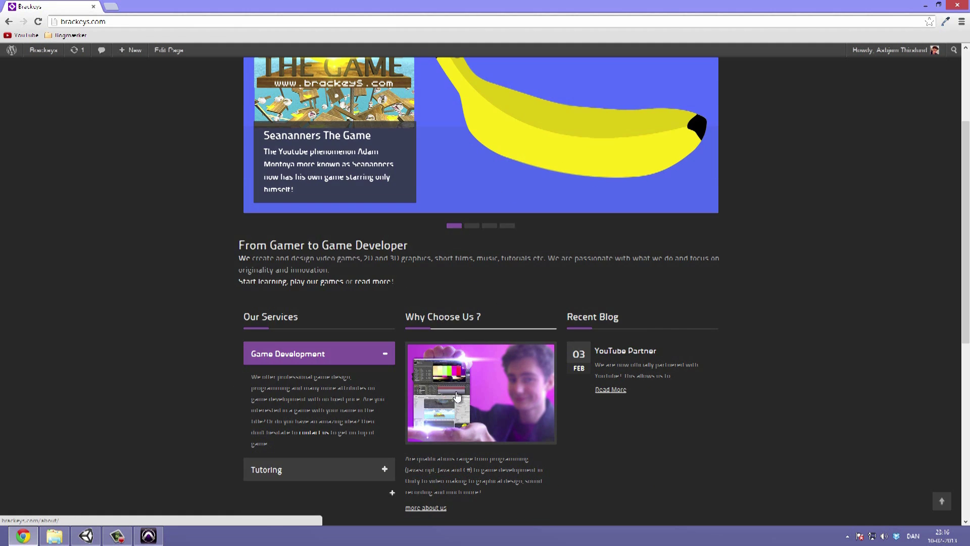
- Return to the start of the home page and show the Seananners The Game slide in the banner
scroll(456, 396, "up", 3)
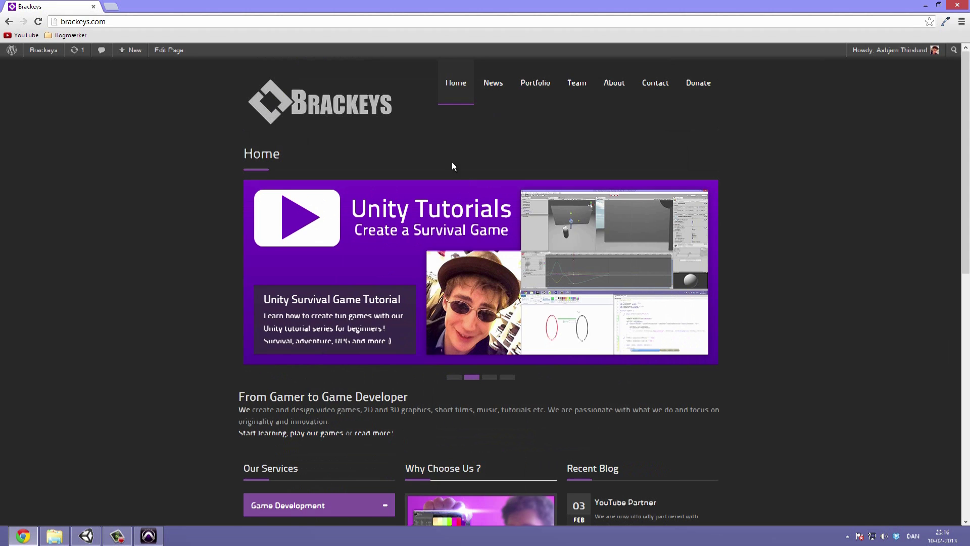
scroll(421, 297, "down", 1)
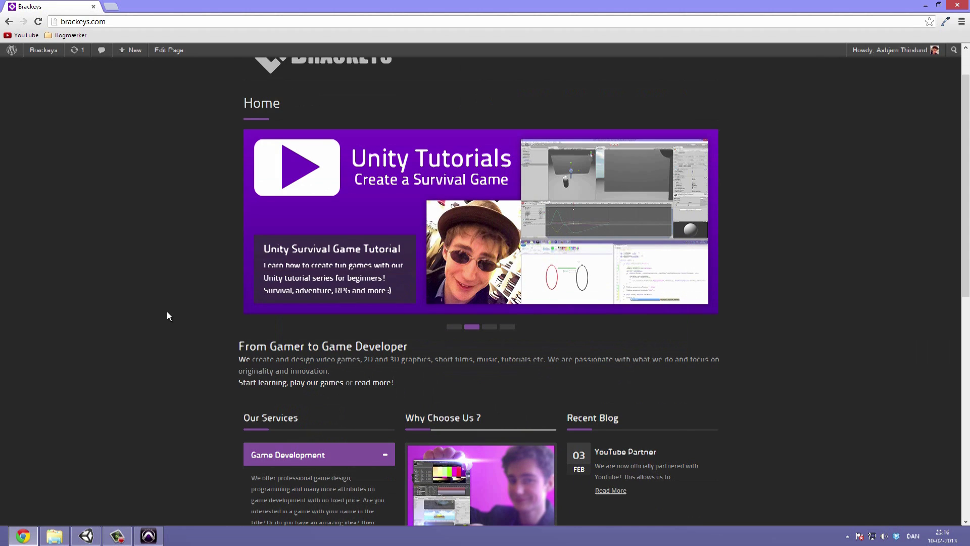
scroll(233, 327, "up", 1)
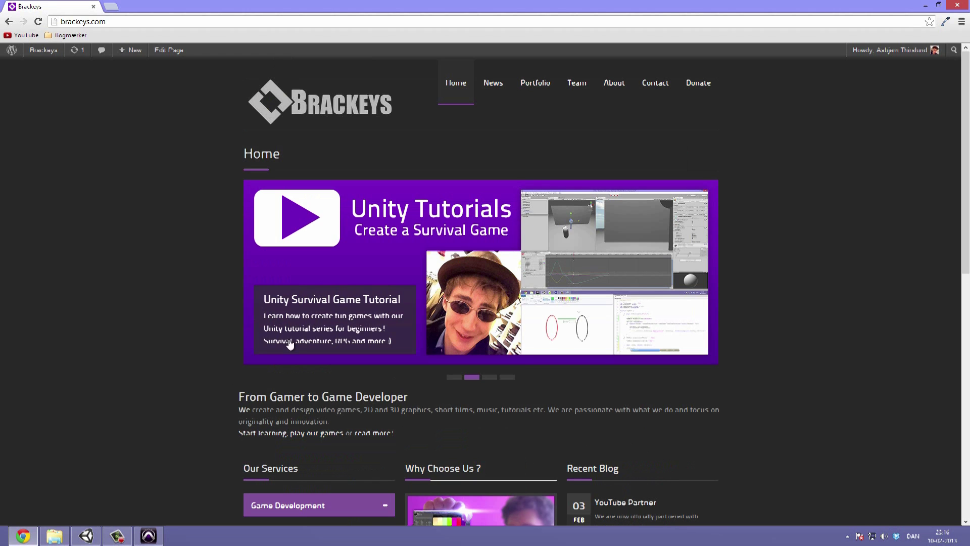
left_click(458, 379)
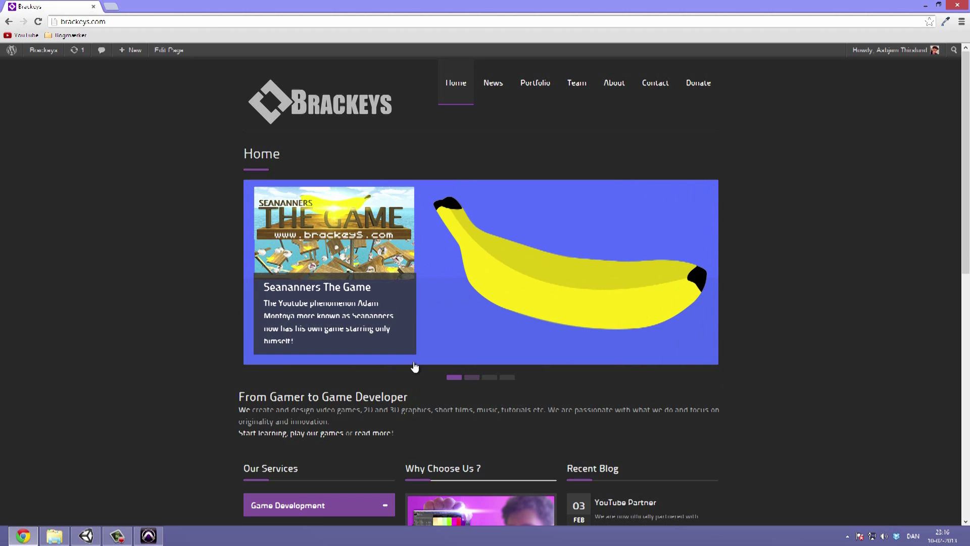
- Open the Brackeys site's Portfolio page and look through the listed game and tutorial projects
left_click(528, 87)
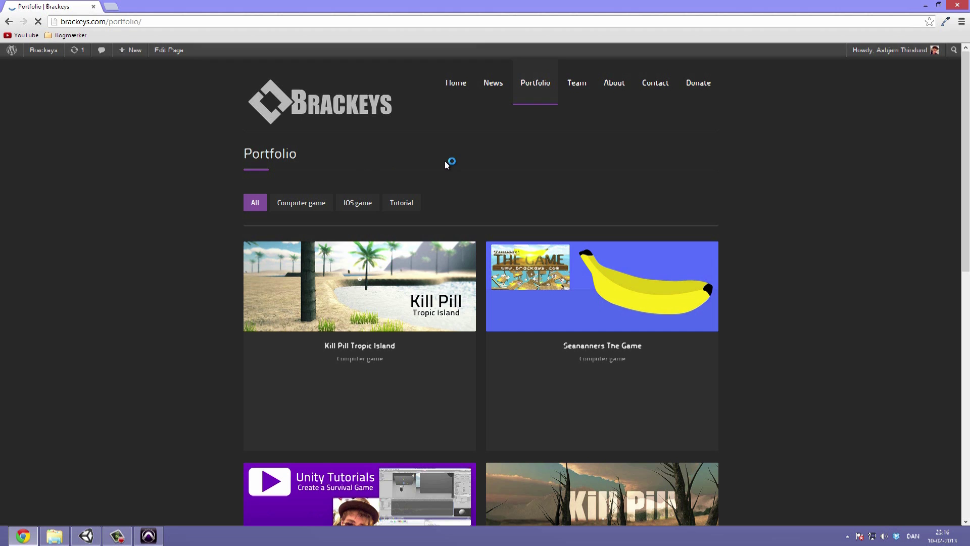
scroll(480, 188, "down", 2)
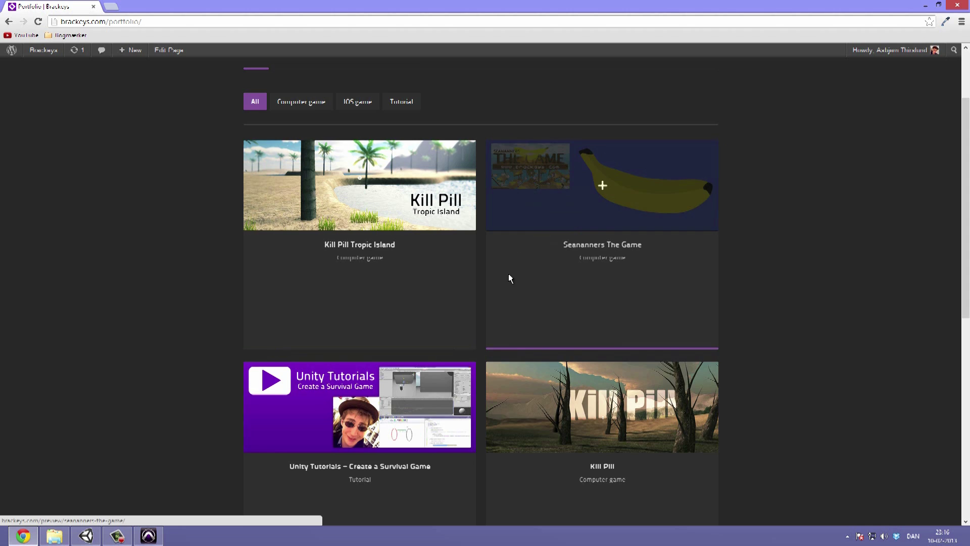
scroll(426, 342, "down", 2)
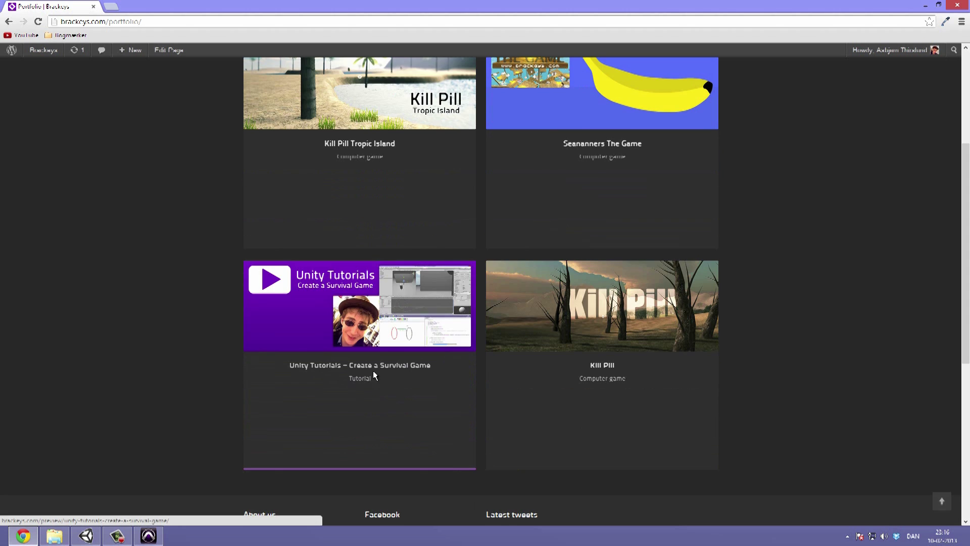
- Look through the Unity Tutorials – Create a Survival Game project page and return to the site's home page
left_click(397, 368)
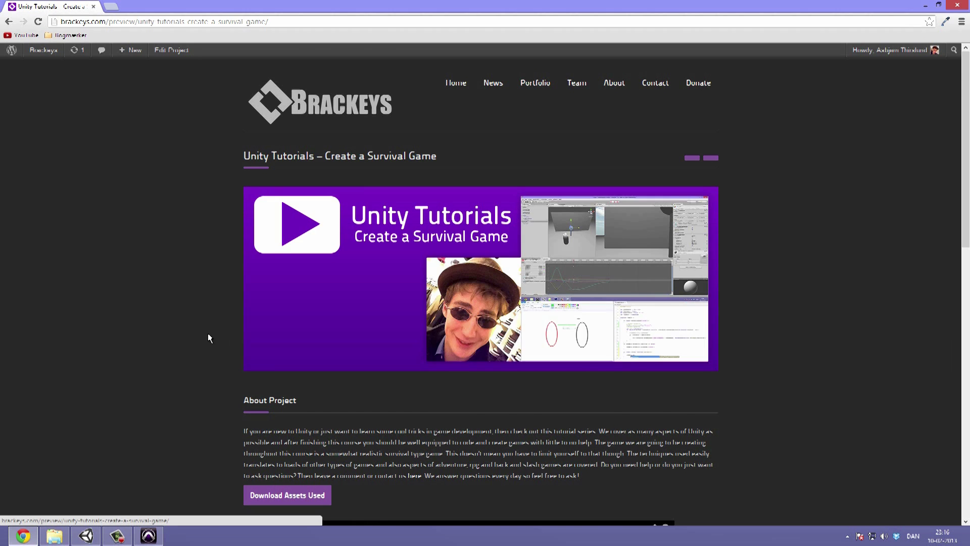
scroll(212, 333, "down", 2)
scroll(320, 340, "down", 5)
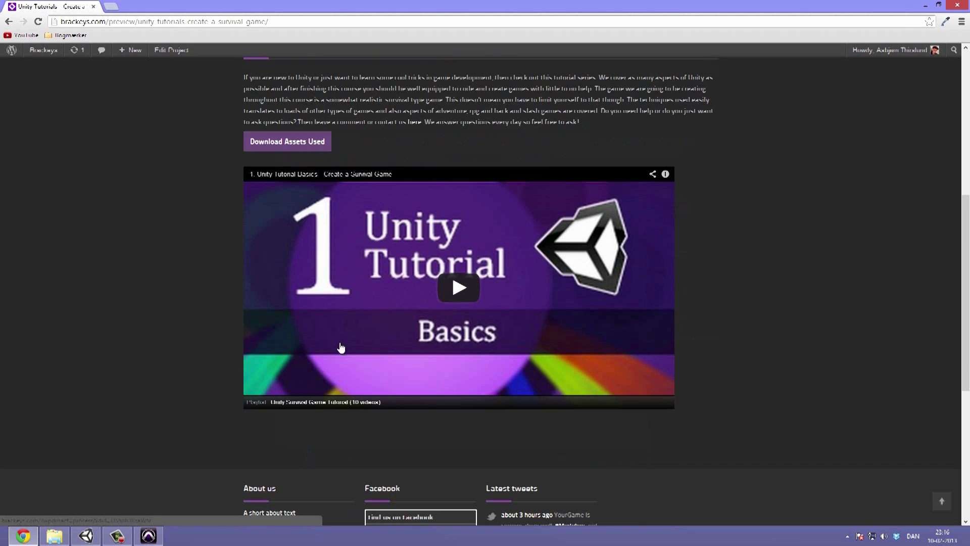
scroll(411, 276, "up", 4)
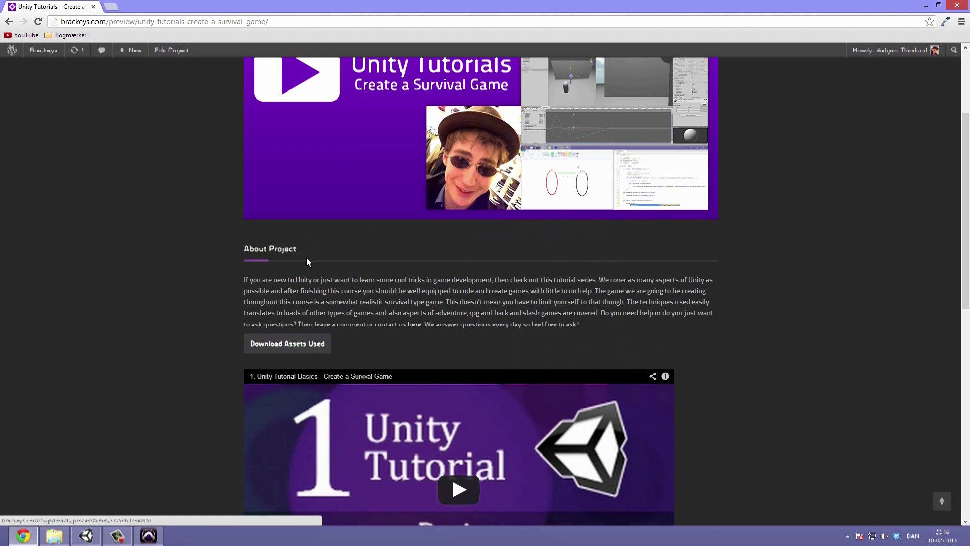
scroll(275, 216, "up", 3)
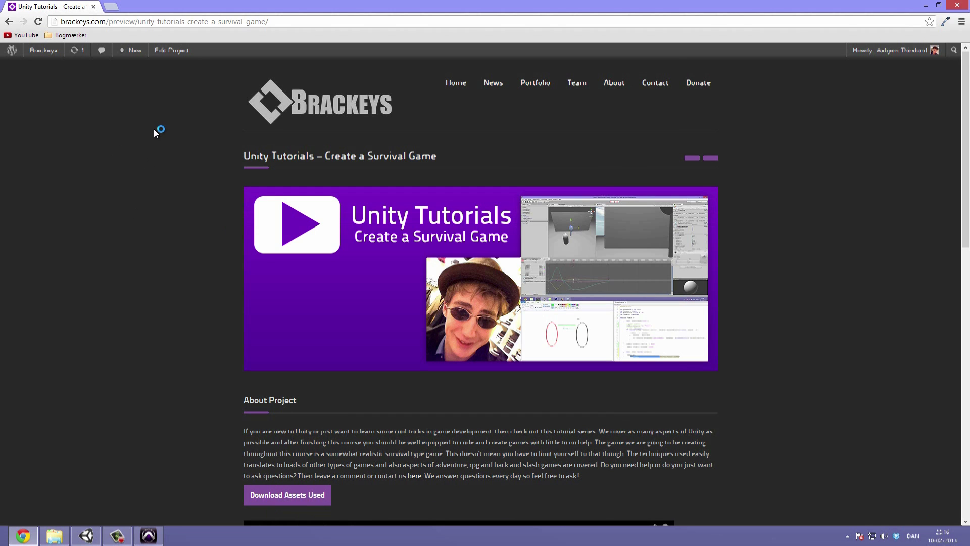
key("alt+Left")
key("alt+Left")
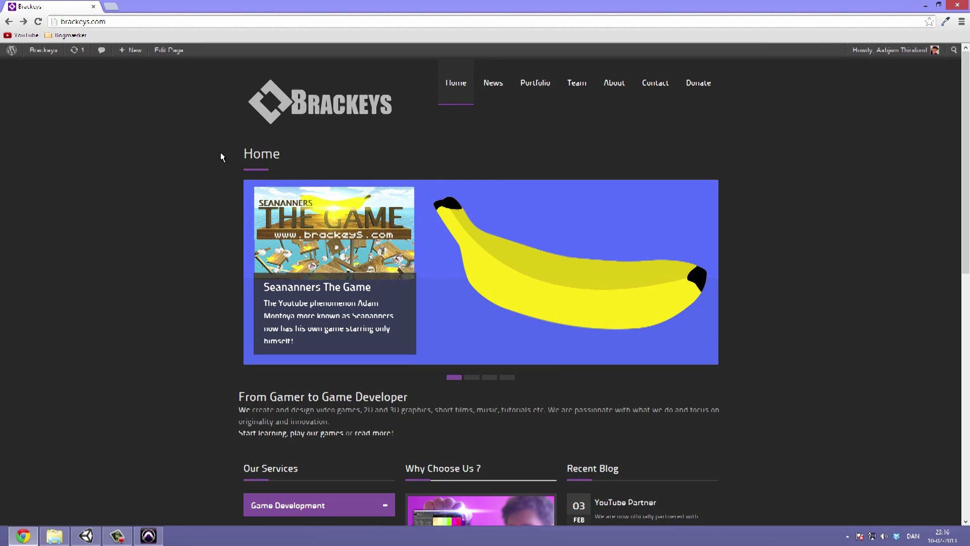
- Switch to the Unity editor, deselect the tree and examine the group of trees beside the house walls
left_click(86, 536)
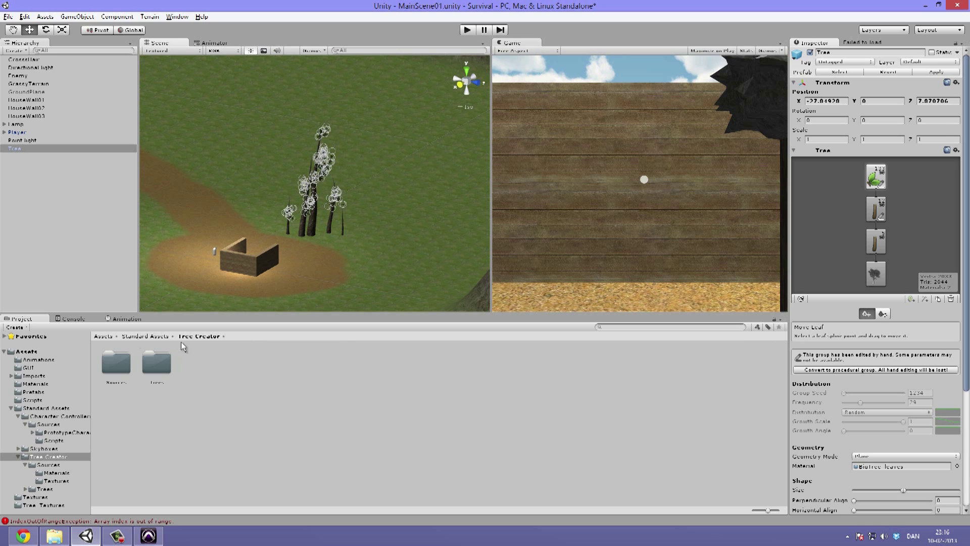
left_click(341, 337)
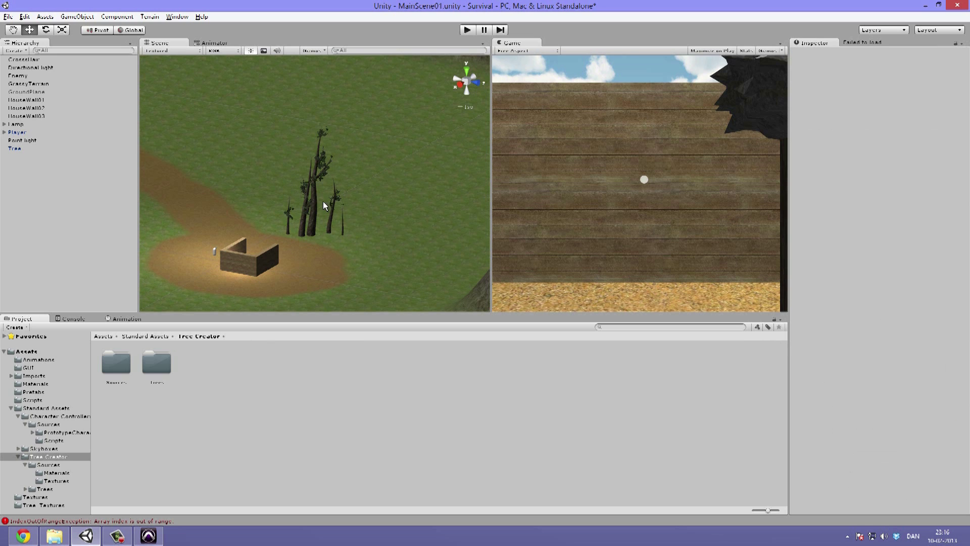
scroll(325, 202, "down", 1)
middle_click_drag(355, 195, 329, 189)
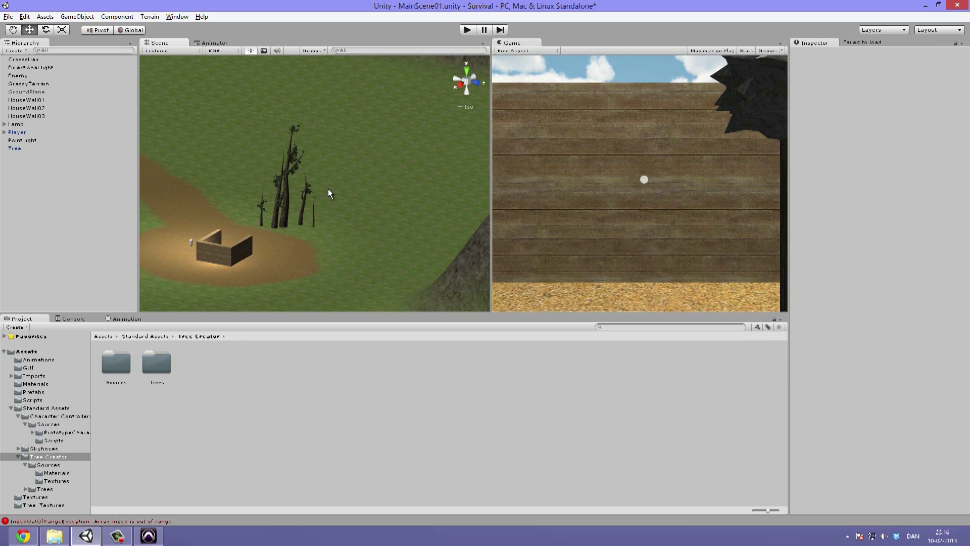
scroll(328, 188, "up", 3)
right_click_drag(297, 182, 353, 239)
middle_click_drag(303, 214, 302, 215)
- Switch back to the Chrome browser and look over the Brackeys home page again
left_click(22, 536)
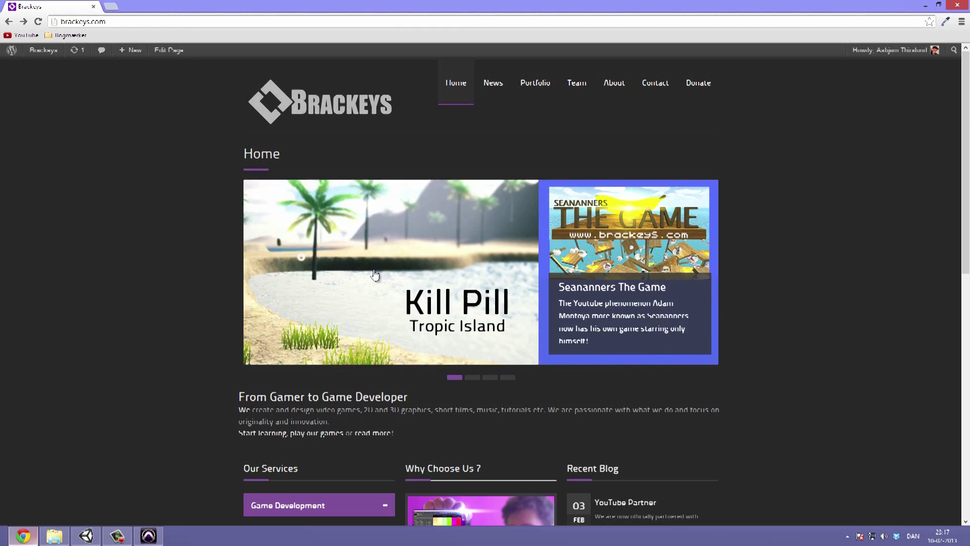
scroll(366, 274, "down", 3)
scroll(303, 276, "up", 3)
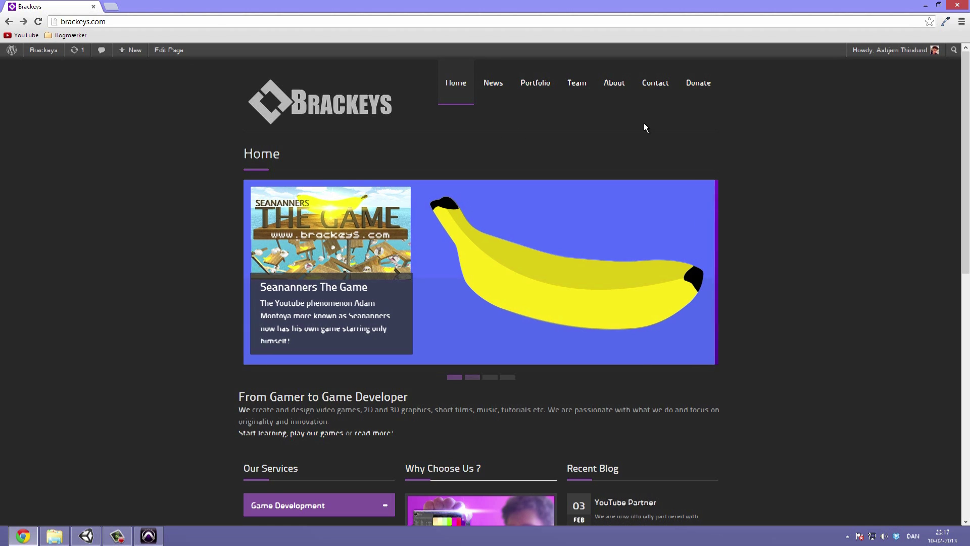
- View the Brackeys site's Donate page, return to the home page and leave the browser for the desktop
left_click(703, 85)
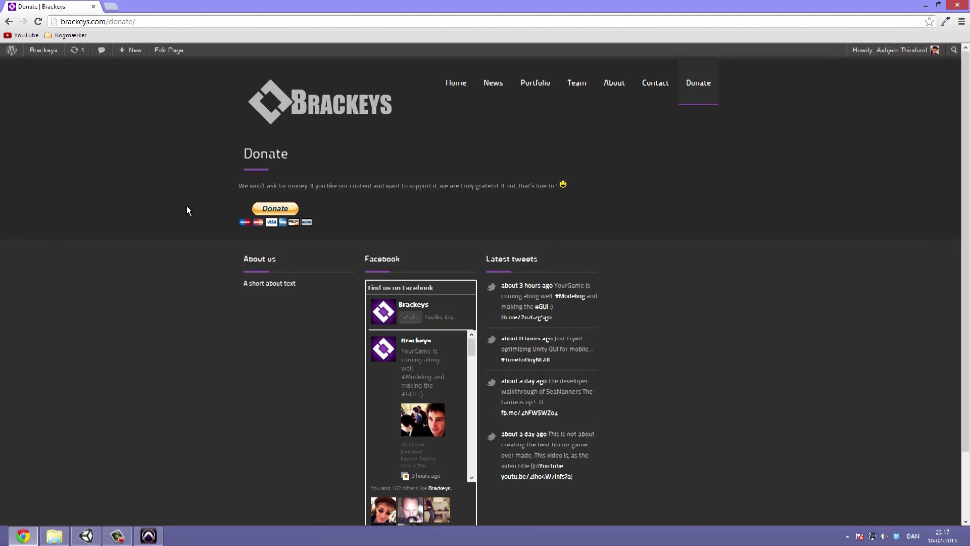
key("alt+Left")
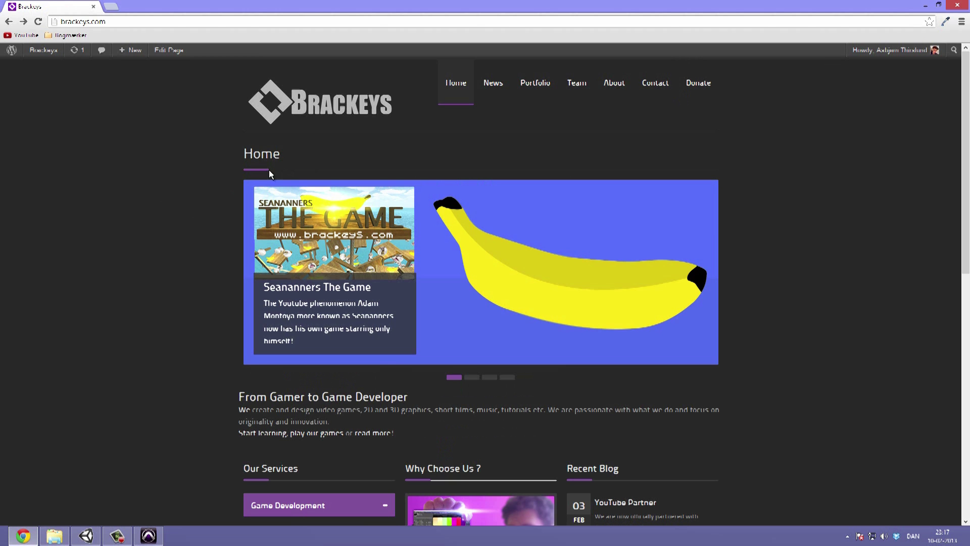
left_click(76, 535)
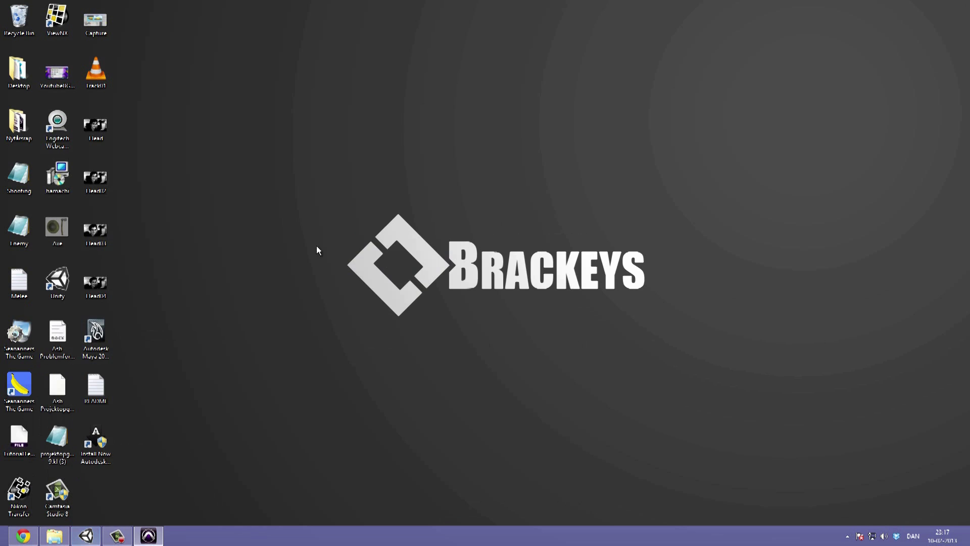